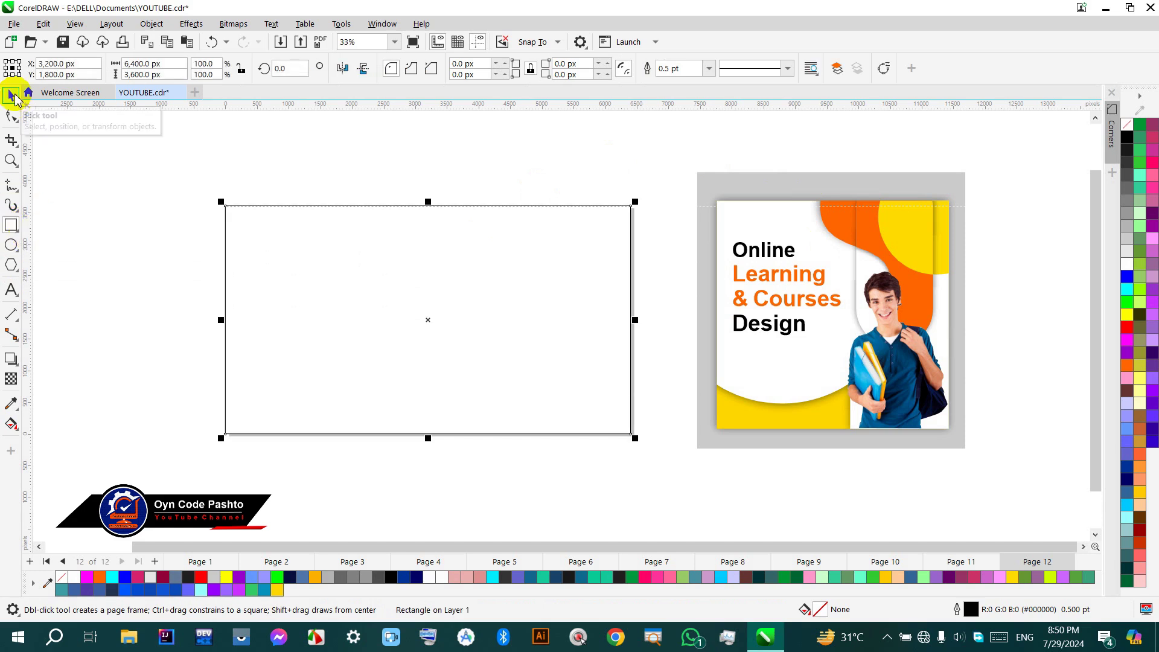
# Step: Narrow the page-sized rectangle symmetrically to about 3,548 px wide and fill it with Deep Yellow (#FFCC00)
pyautogui.moveTo(633, 322); pyautogui.dragTo(543, 361)
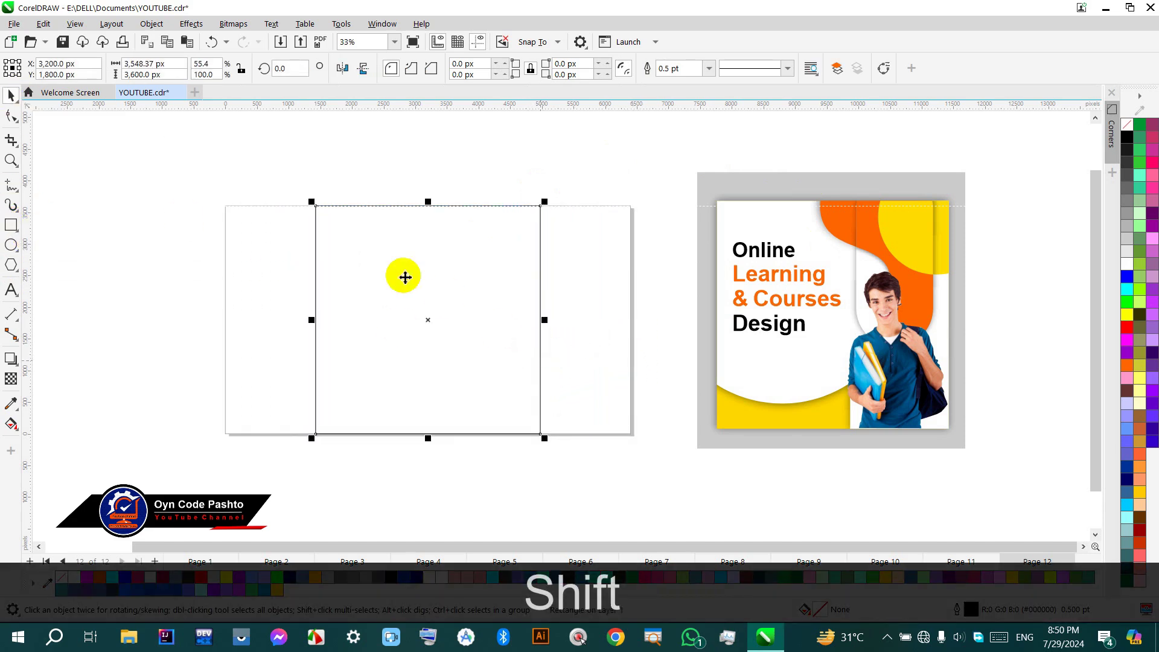
pyautogui.click(362, 260)
pyautogui.click(366, 265)
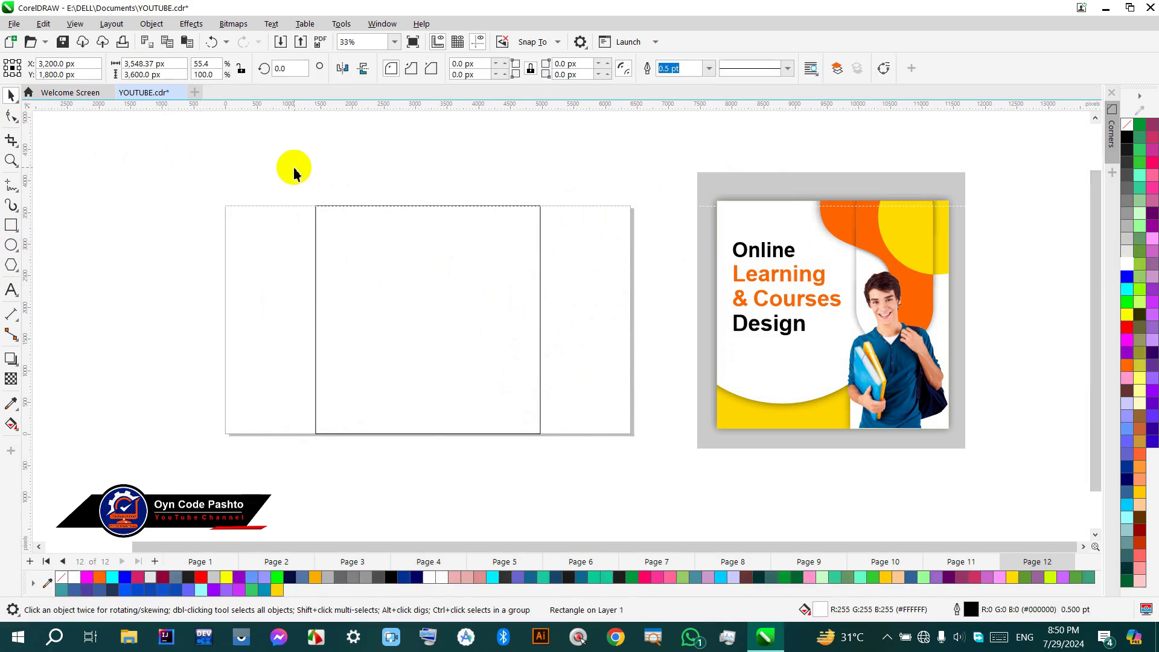
pyautogui.click(353, 323)
pyautogui.click(484, 326)
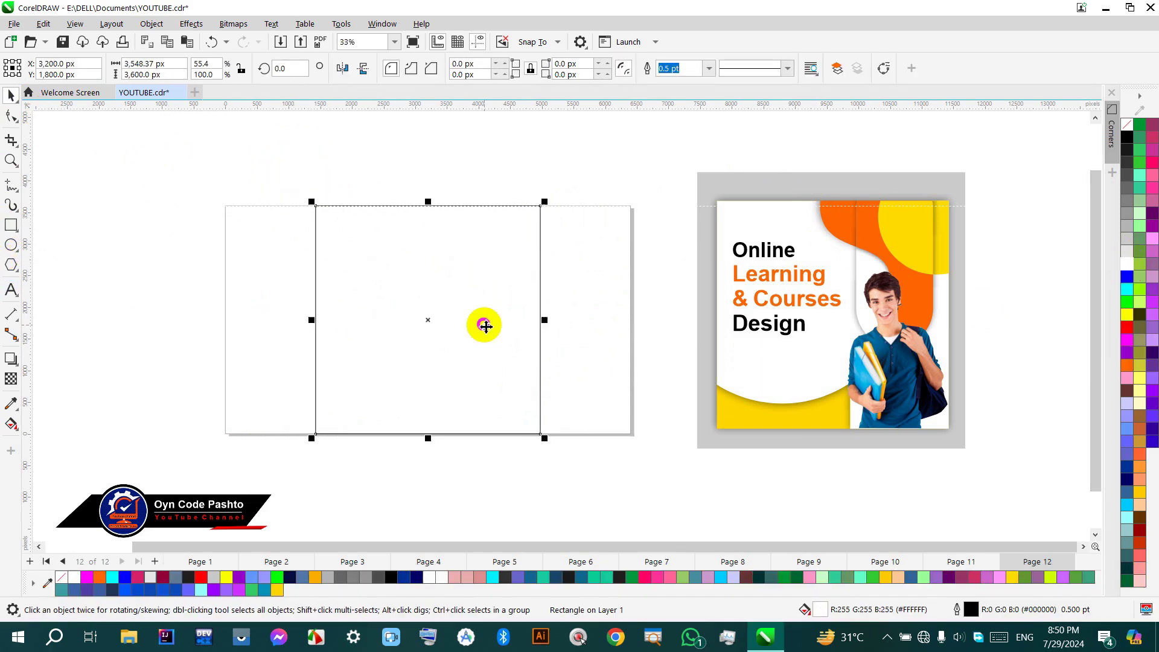
pyautogui.click(886, 578)
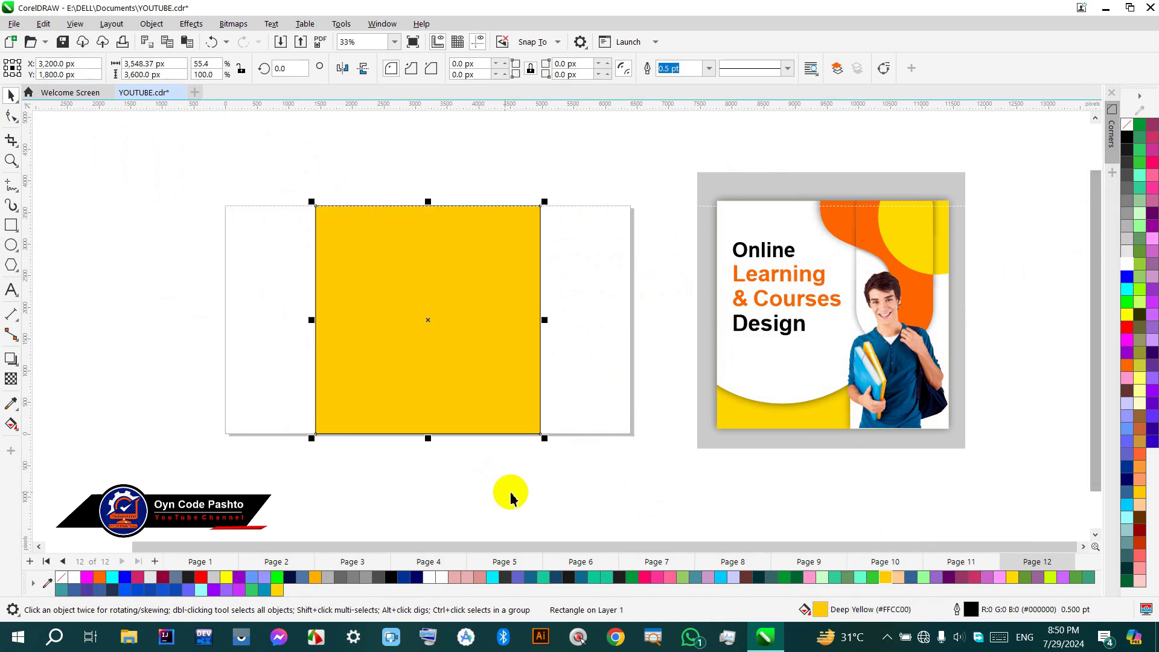
pyautogui.click(507, 492)
# Step: Draw an unfilled circle about 3,509 px in diameter, overlapping the upper-left part of the yellow rectangle
pyautogui.click(10, 244)
pyautogui.moveTo(488, 182); pyautogui.dragTo(271, 360)
pyautogui.click(11, 95)
pyautogui.click(381, 296)
pyautogui.moveTo(386, 296); pyautogui.dragTo(395, 290)
pyautogui.moveTo(501, 397)
pyautogui.mouseDown()
pyautogui.moveTo(513, 407)
pyautogui.moveTo(502, 399)
pyautogui.mouseUp()
pyautogui.click(273, 169)
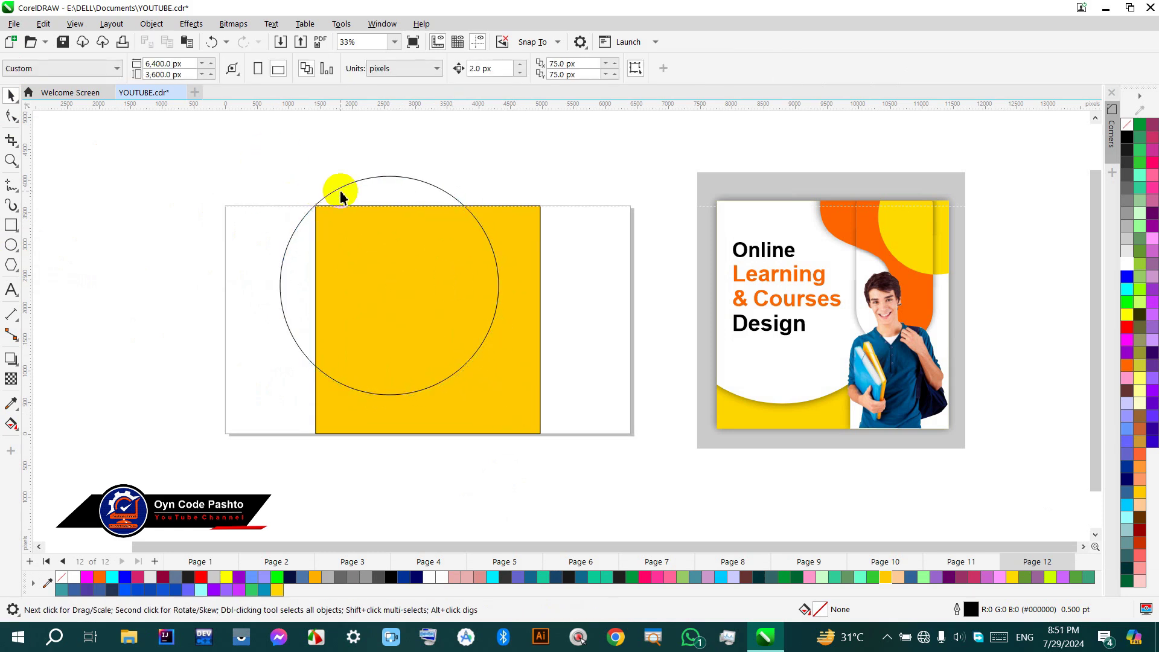
pyautogui.moveTo(278, 173); pyautogui.dragTo(271, 167)
pyautogui.click(241, 166)
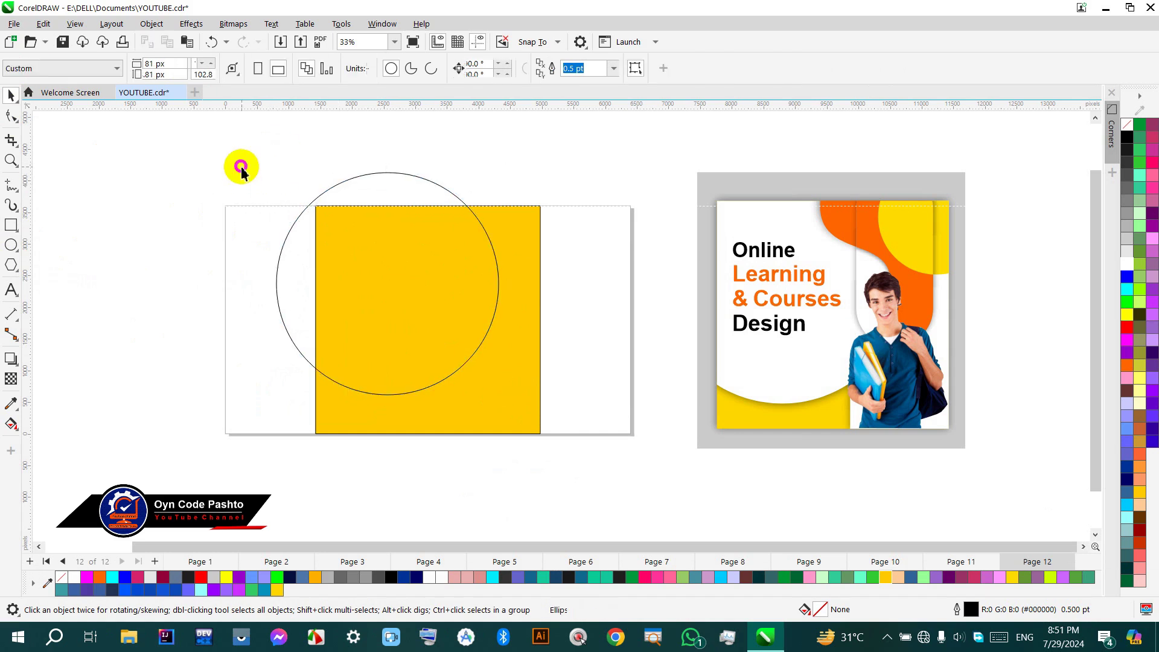
# Step: Draw a rectangle about 4,481 px tall over the yellow rectangle's right side and extend its left edge further into the circle
pyautogui.click(17, 228)
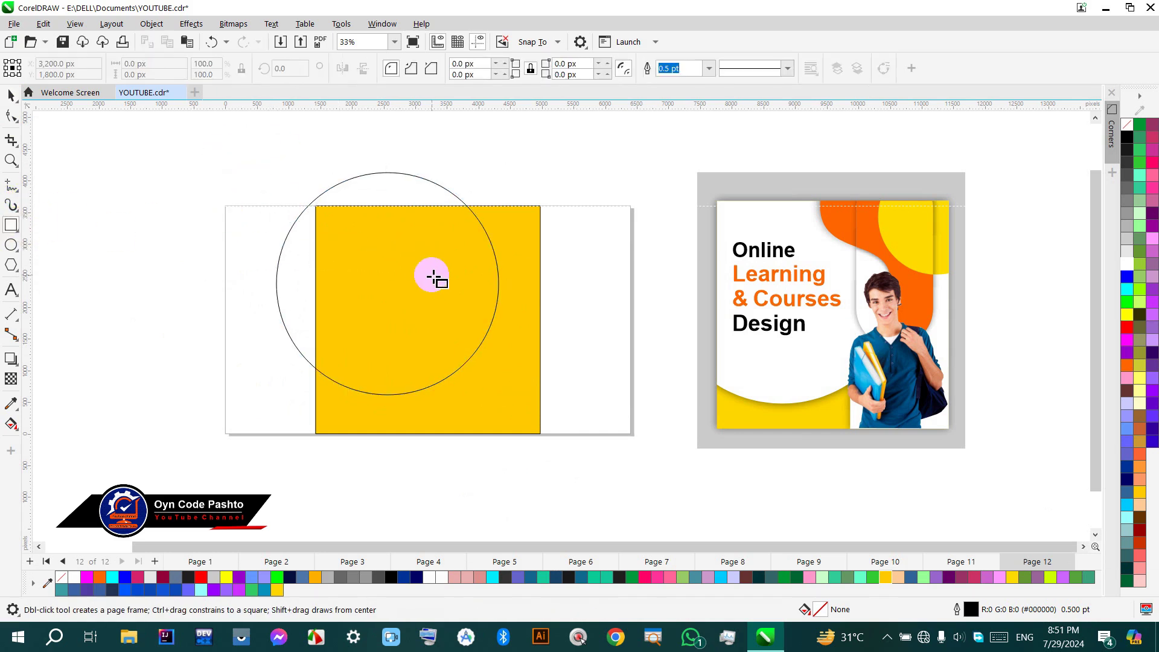
pyautogui.moveTo(469, 166); pyautogui.dragTo(543, 452)
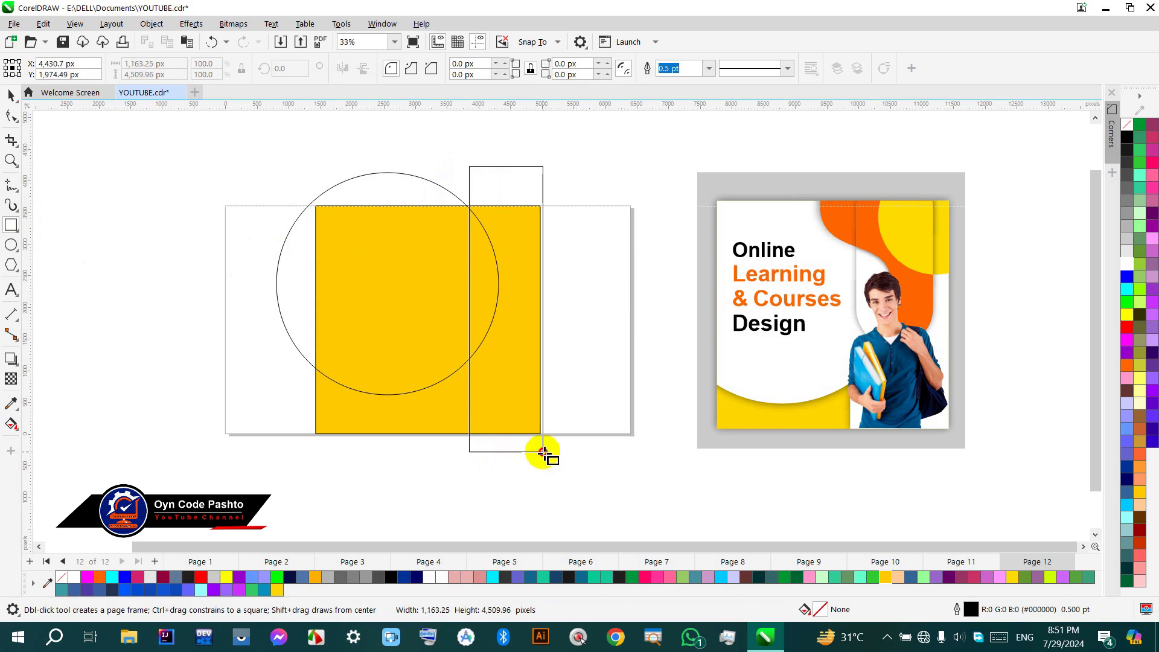
pyautogui.click(11, 96)
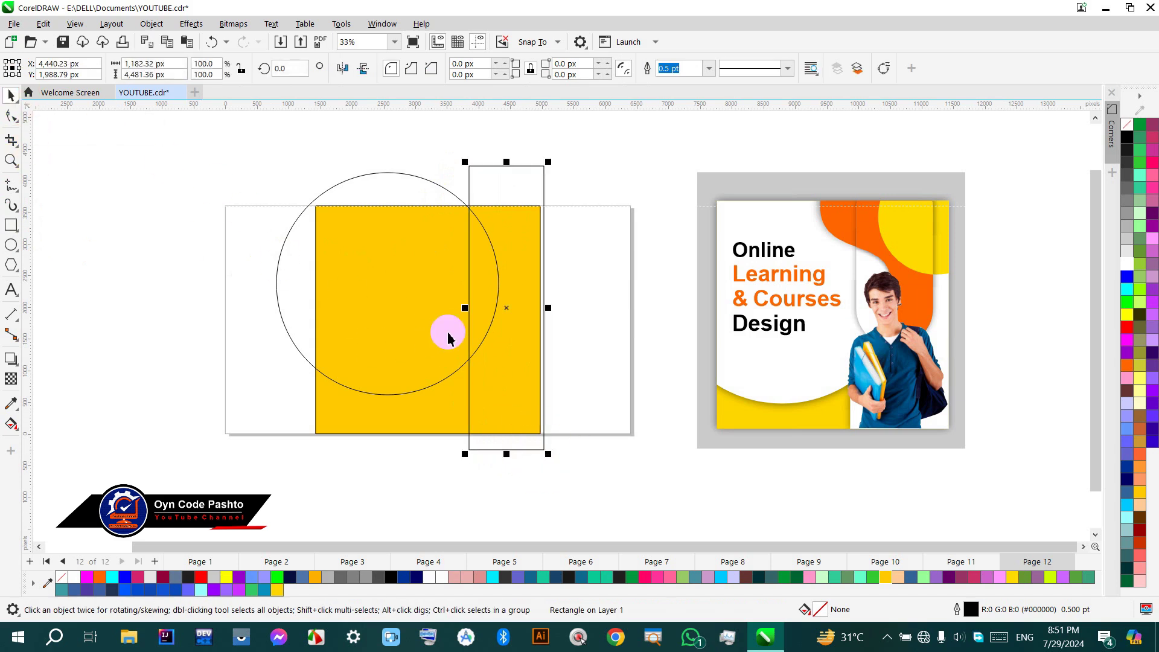
pyautogui.moveTo(465, 310); pyautogui.dragTo(445, 308)
pyautogui.click(104, 247)
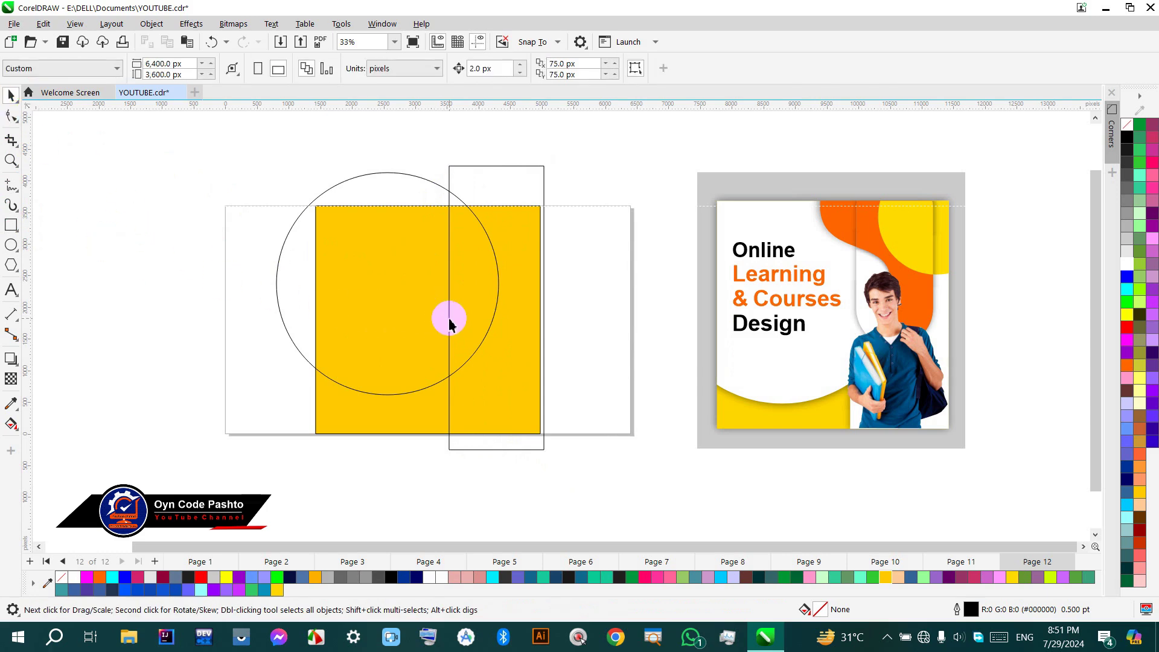
# Step: Fill the circle and the tall rectangle with white and weld them into one shape
pyautogui.keyDown('shift'); pyautogui.click(272, 285); pyautogui.keyUp('shift')
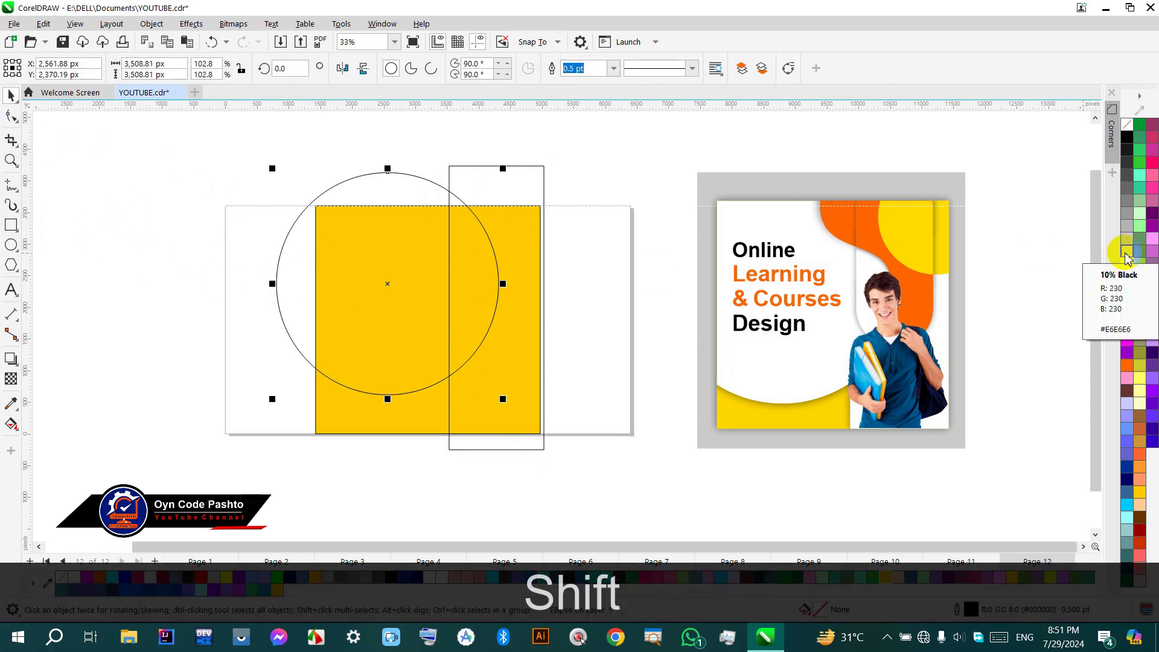
pyautogui.click(1127, 266)
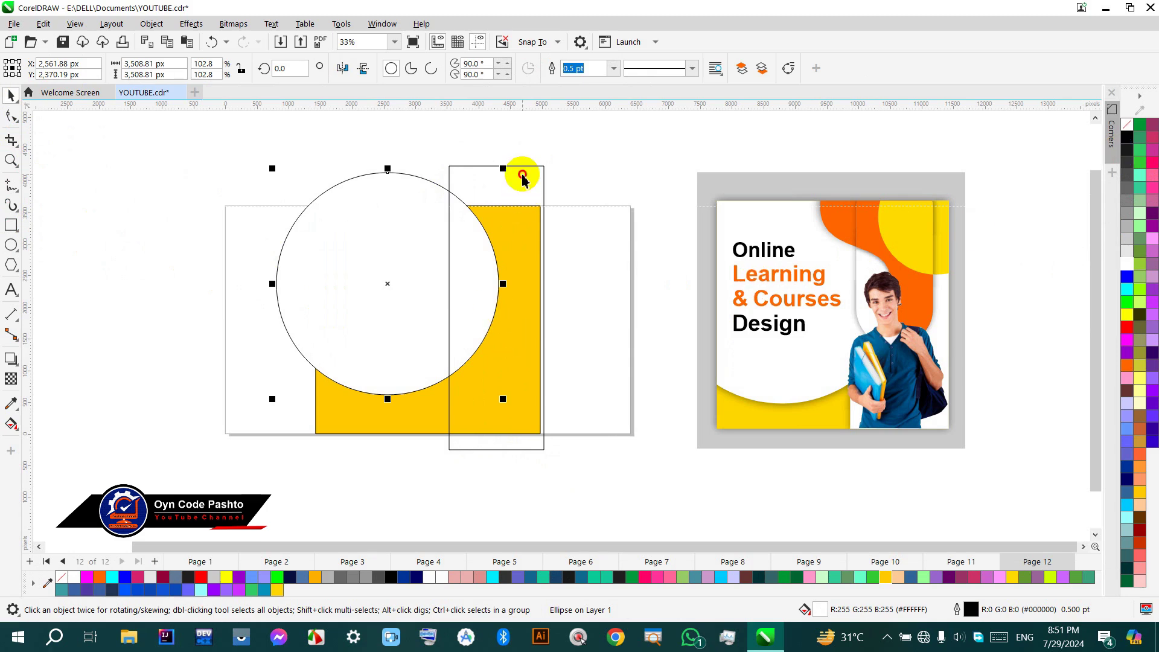
pyautogui.click(523, 176)
pyautogui.click(1127, 266)
pyautogui.keyDown('shift'); pyautogui.click(382, 241); pyautogui.keyUp('shift')
pyautogui.click(416, 70)
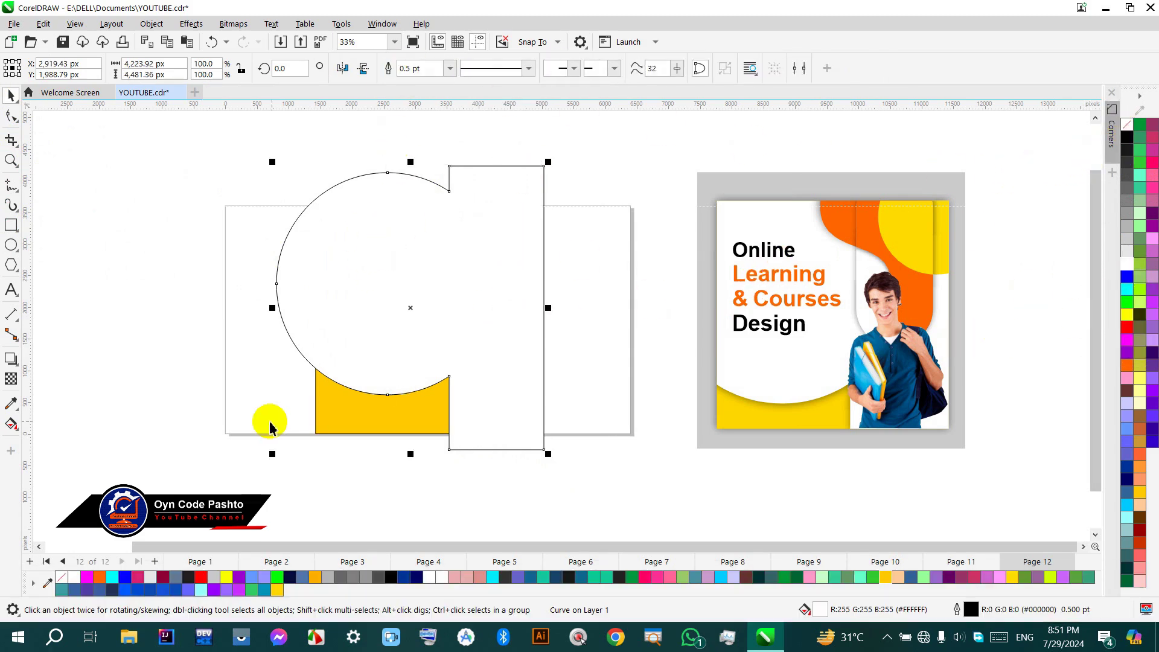
# Step: Add a drop shadow with feathering 9 to the welded white shape and remove the shape's outline
pyautogui.click(11, 359)
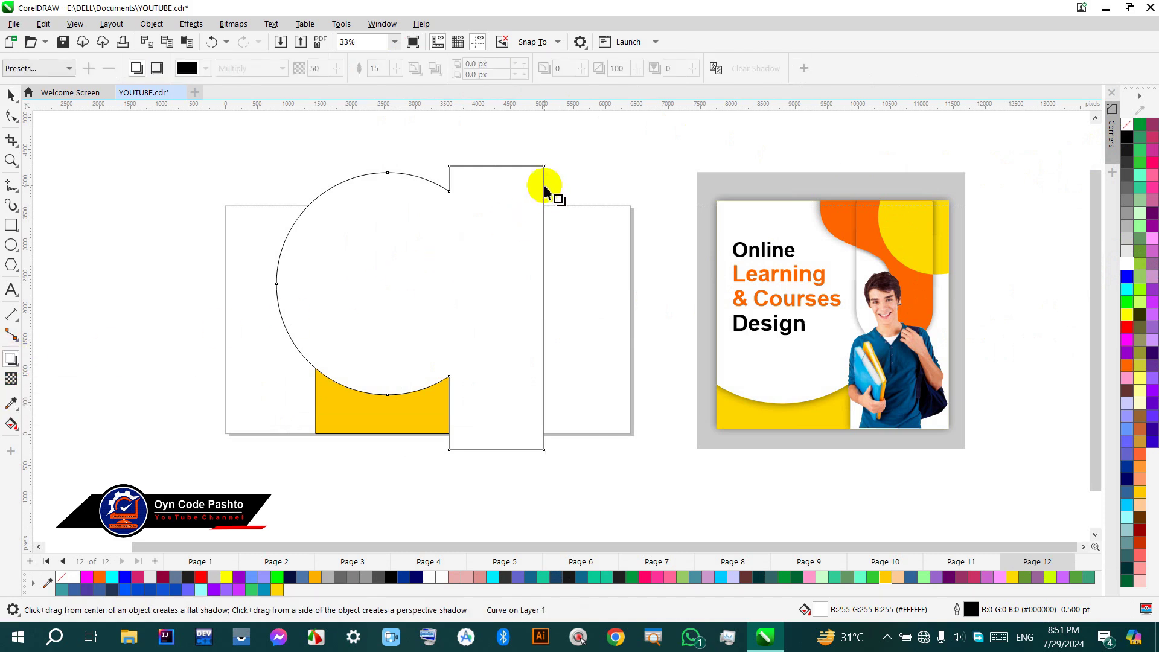
pyautogui.moveTo(543, 172); pyautogui.dragTo(410, 449)
pyautogui.doubleClick(377, 68)
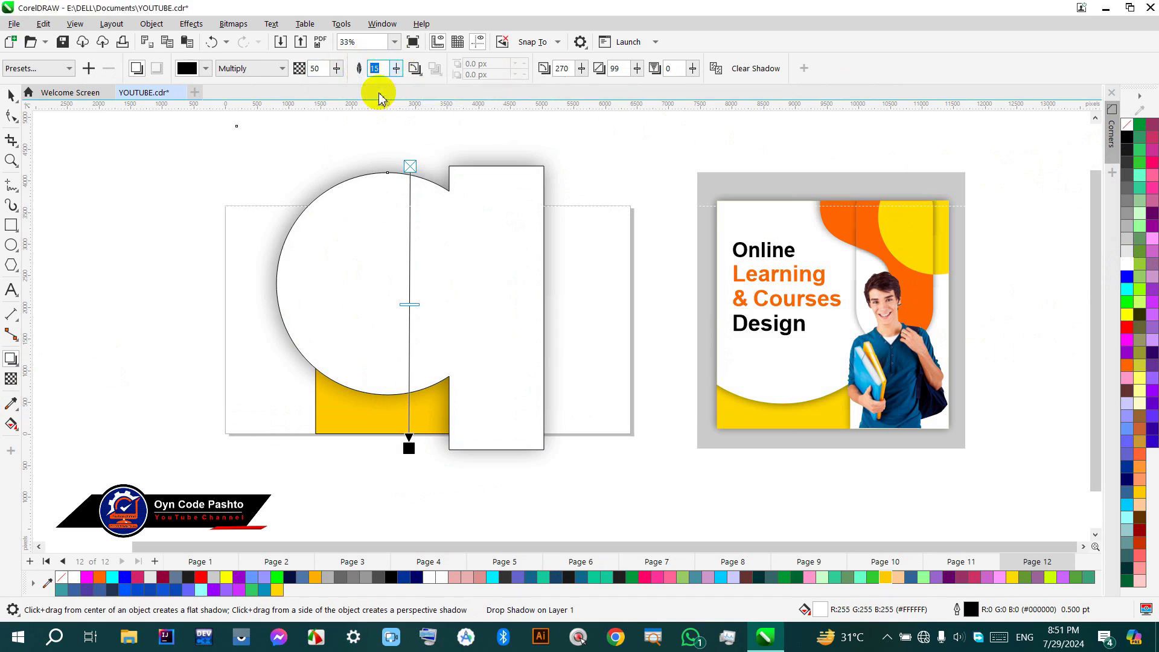
pyautogui.write('9')
pyautogui.press('Return')
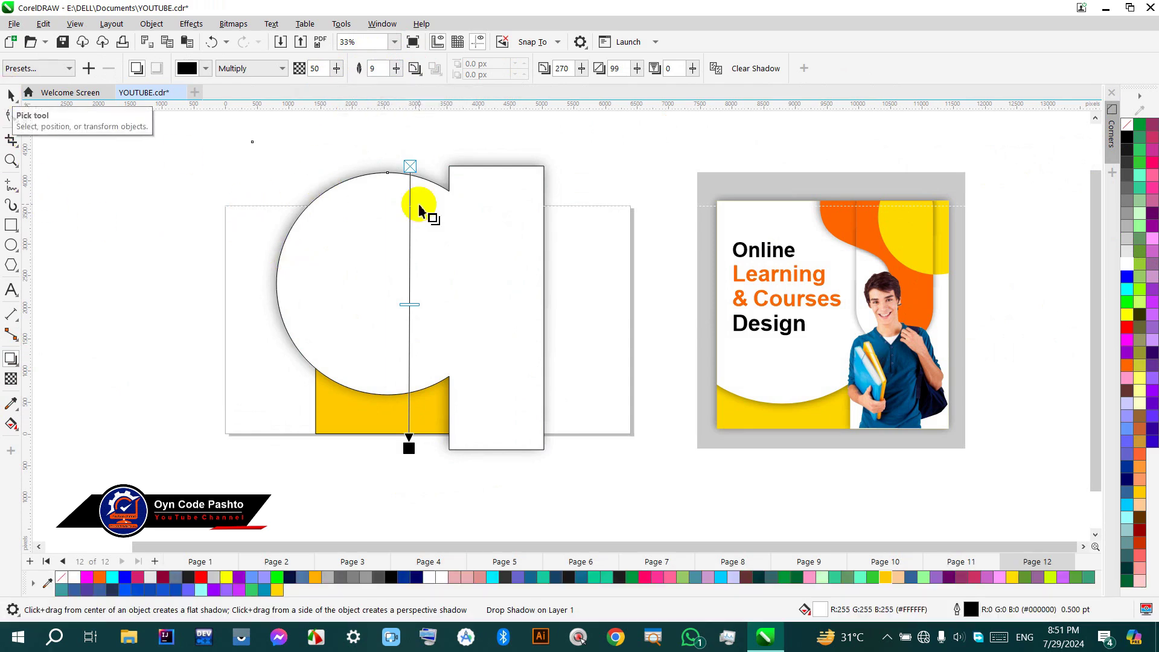
pyautogui.press('space')
pyautogui.rightClick(1126, 127)
pyautogui.rightClick(436, 274)
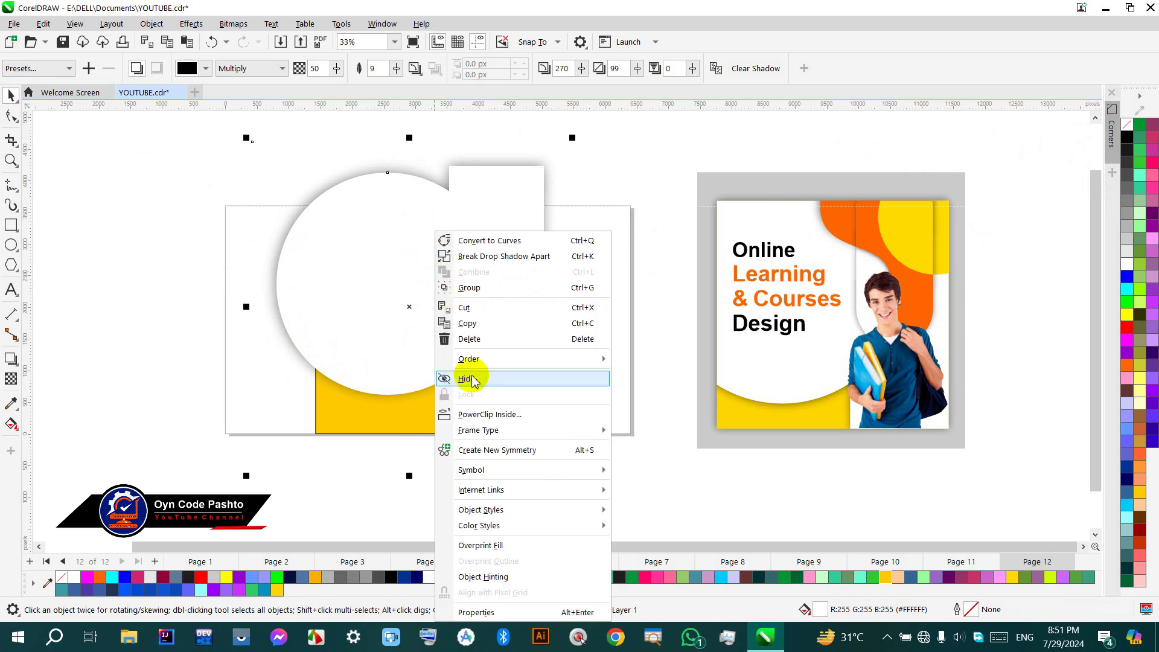
pyautogui.click(469, 411)
pyautogui.click(318, 434)
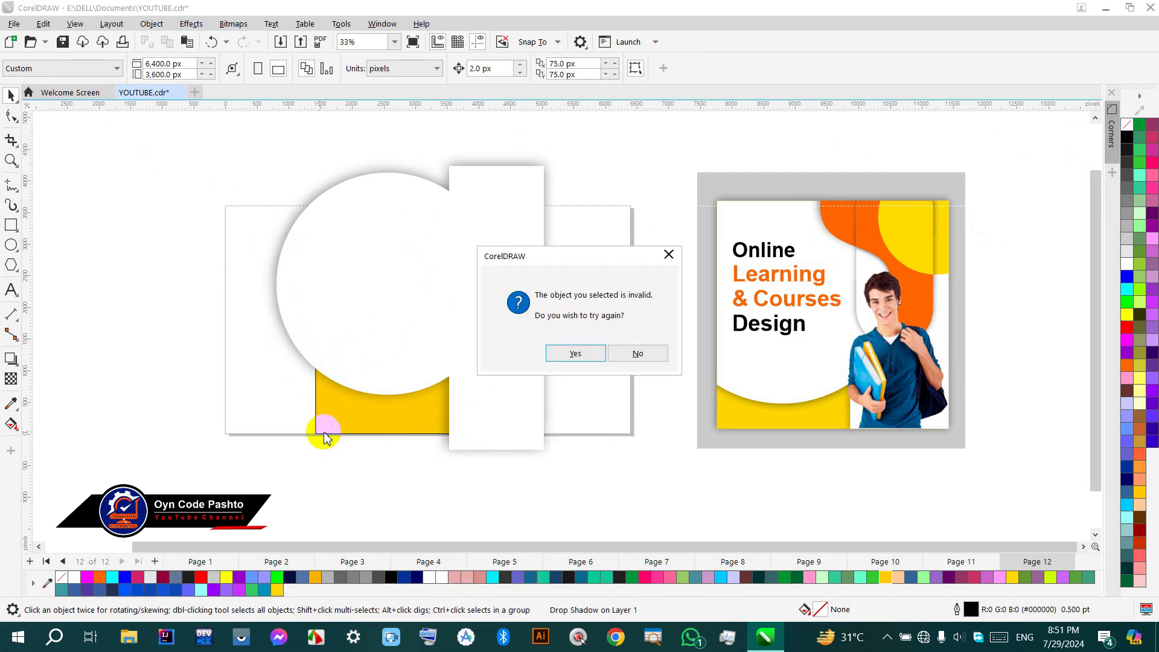
pyautogui.click(638, 354)
# Step: Send the shadowed white shape behind the yellow rectangle and PowerClip it inside that rectangle
pyautogui.click(523, 324)
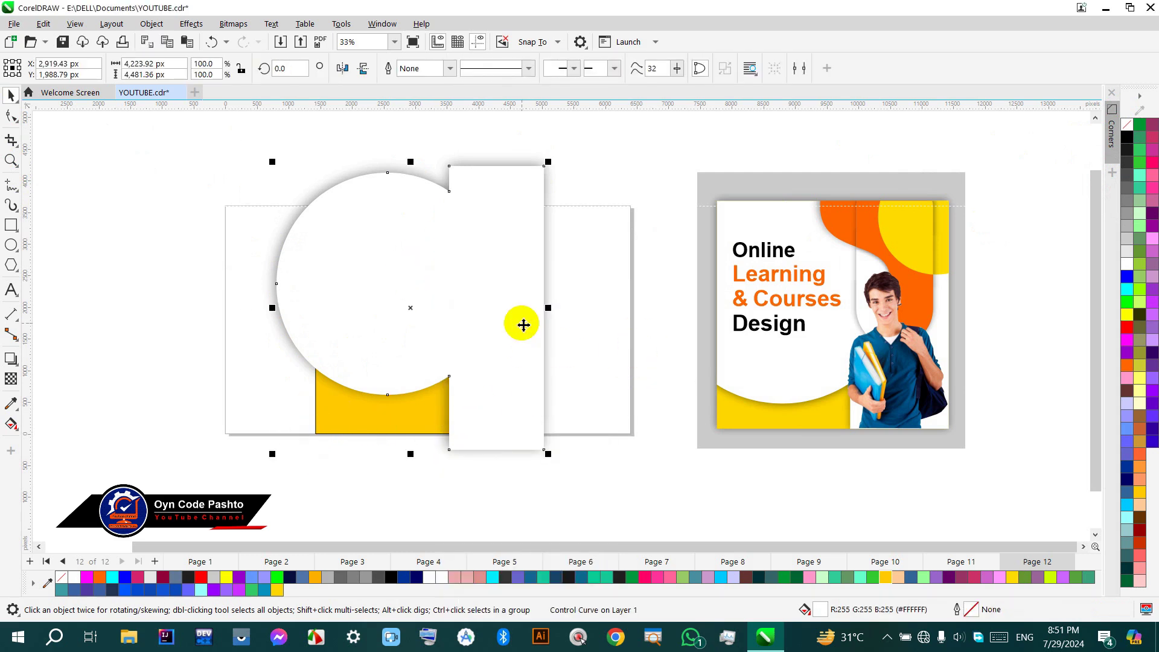
pyautogui.hotkey('ctrl', 'End')
pyautogui.rightClick(505, 193)
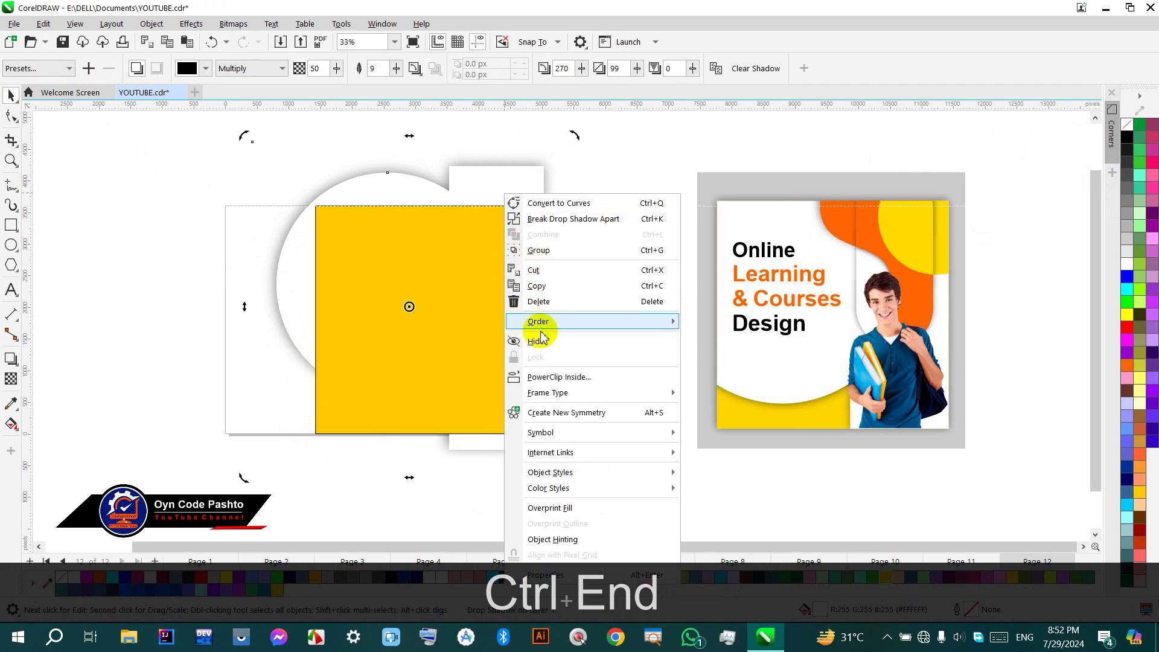
pyautogui.click(556, 374)
pyautogui.click(468, 360)
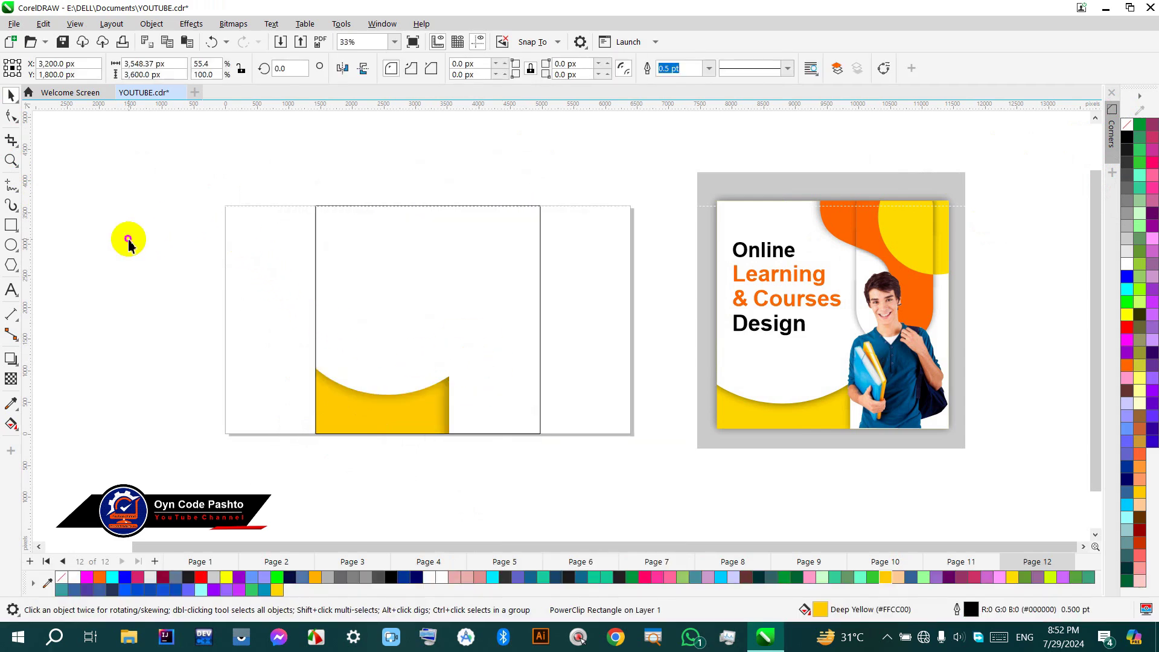
pyautogui.click(124, 241)
# Step: Draw a vertical rectangle about 1,160 by 3,251 px over the right part of the design, starting above its top edge
pyautogui.scroll(-2, 390, 320)
pyautogui.scroll(1, 419, 312)
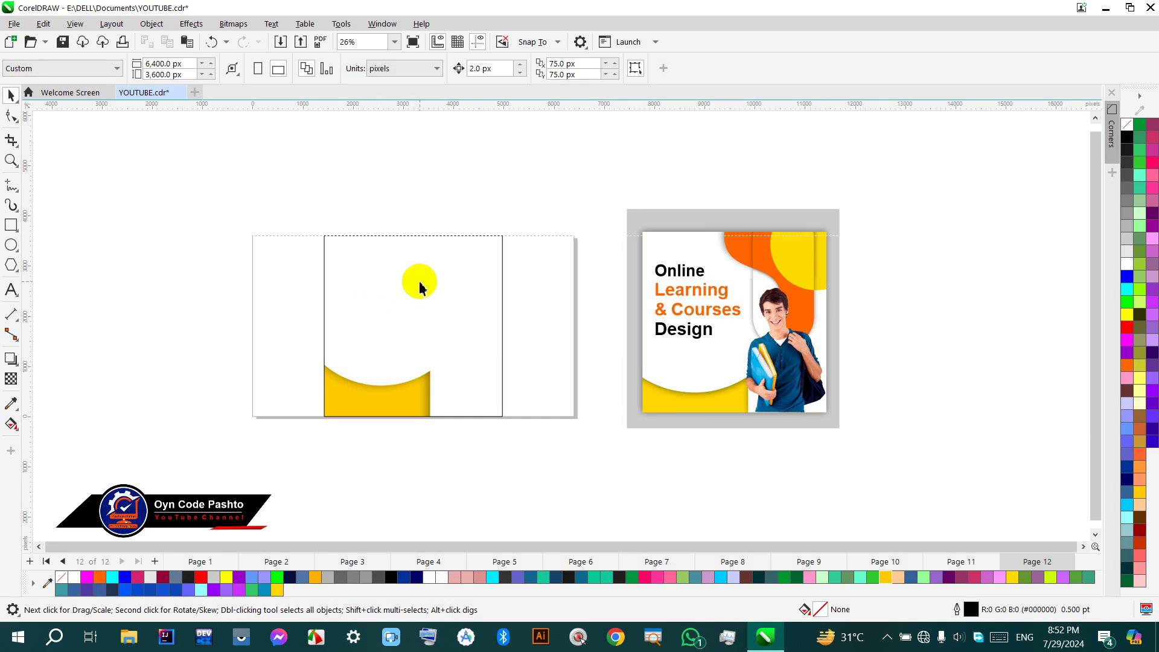
pyautogui.scroll(1, 419, 287)
pyautogui.scroll(-1, 510, 241)
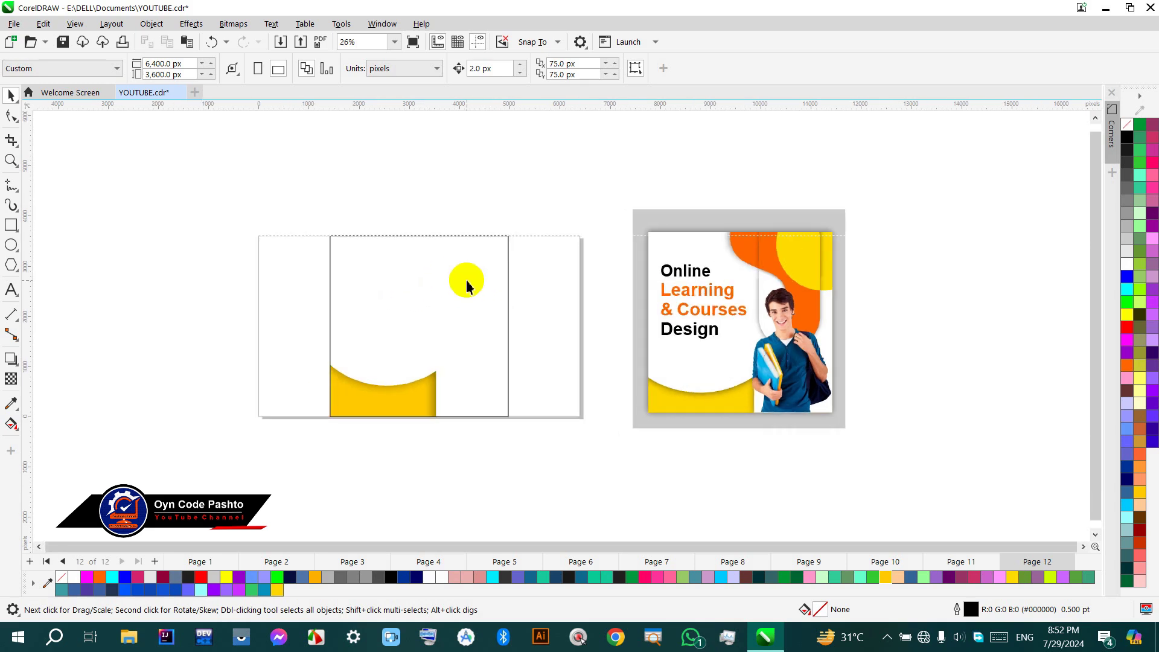
pyautogui.scroll(1, 507, 241)
pyautogui.click(11, 226)
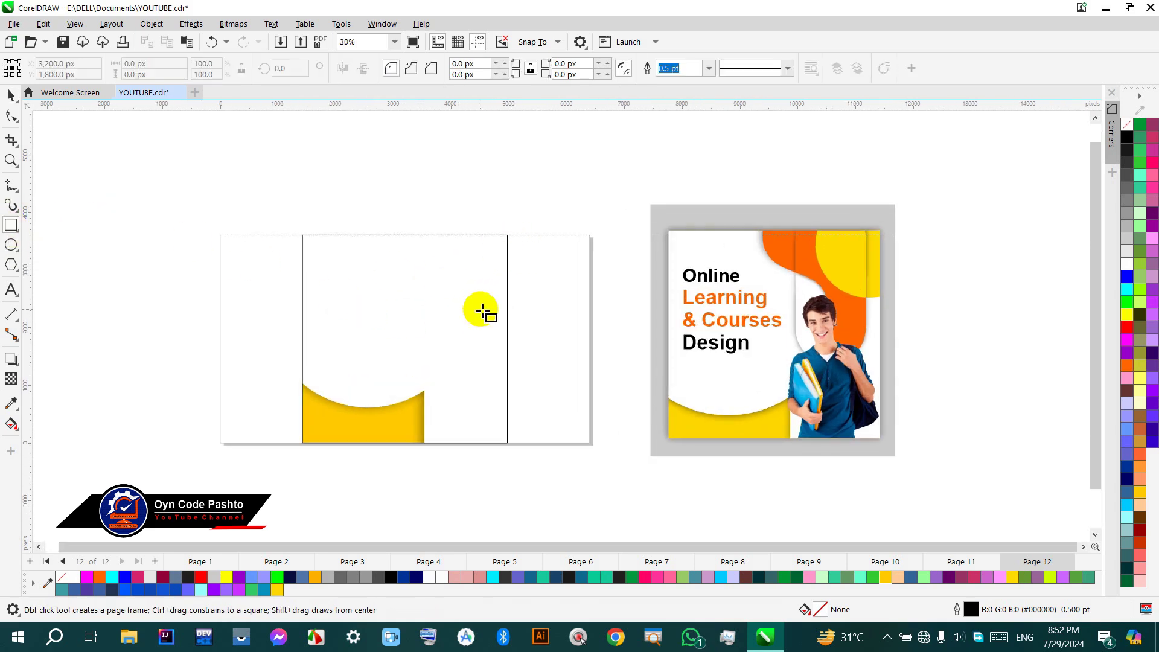
pyautogui.moveTo(426, 206); pyautogui.dragTo(492, 393)
# Step: Fully round the vertical rectangle's corners into a capsule and extend its left side to make it about 1,276 px wide
pyautogui.scroll(1, 422, 298)
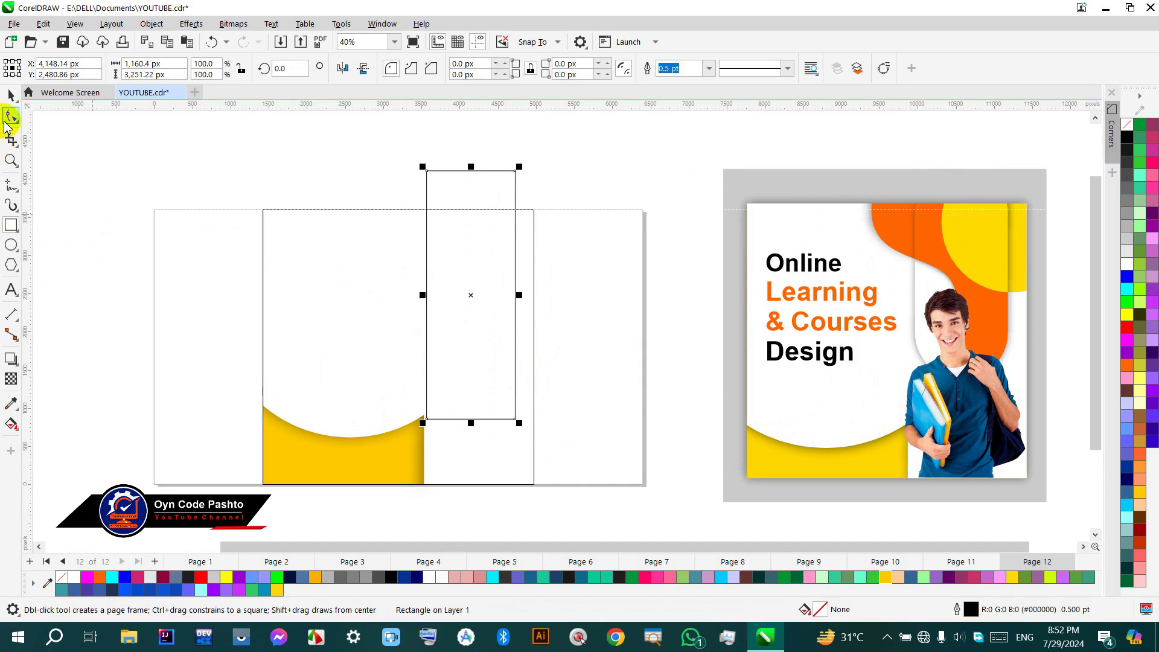
pyautogui.click(10, 115)
pyautogui.moveTo(426, 175); pyautogui.dragTo(453, 273)
pyautogui.click(11, 95)
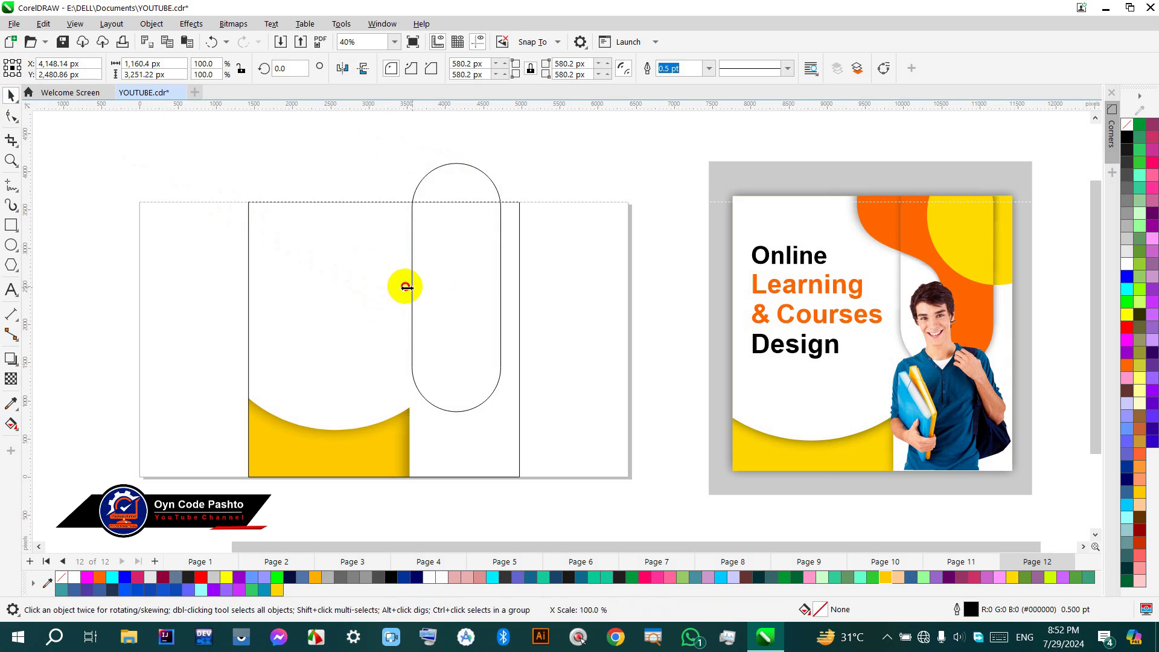
pyautogui.moveTo(398, 289); pyautogui.dragTo(399, 289)
pyautogui.scroll(-1, 399, 289)
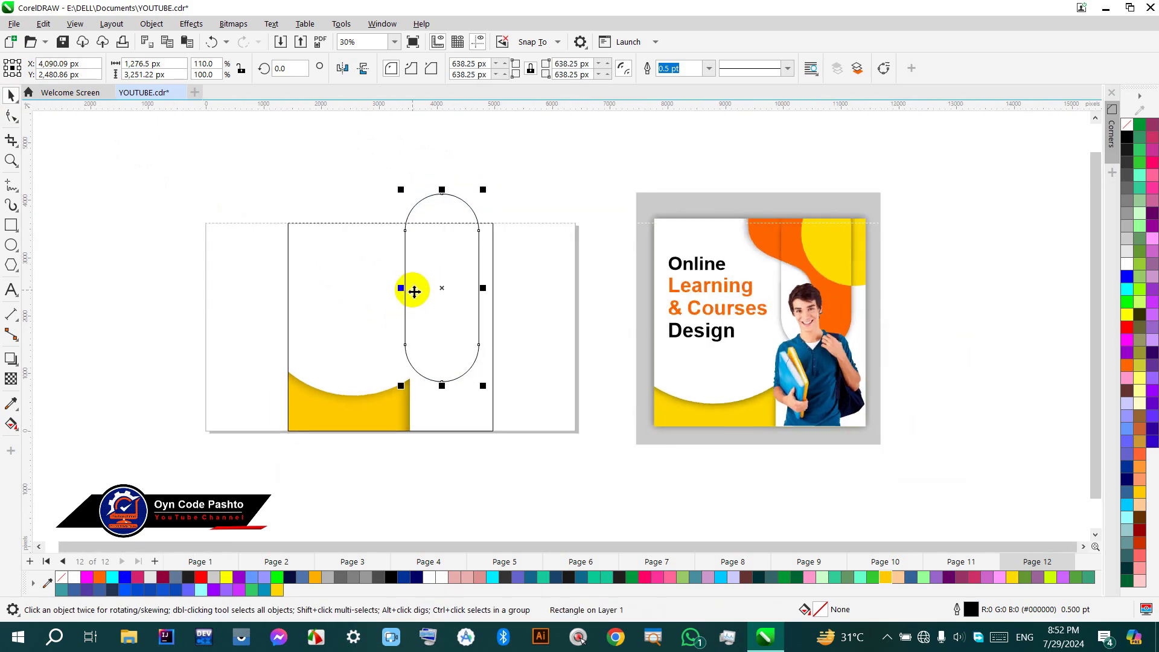
# Step: Fill the capsule shape with white and recolor its outline
pyautogui.click(1126, 263)
pyautogui.rightClick(1126, 125)
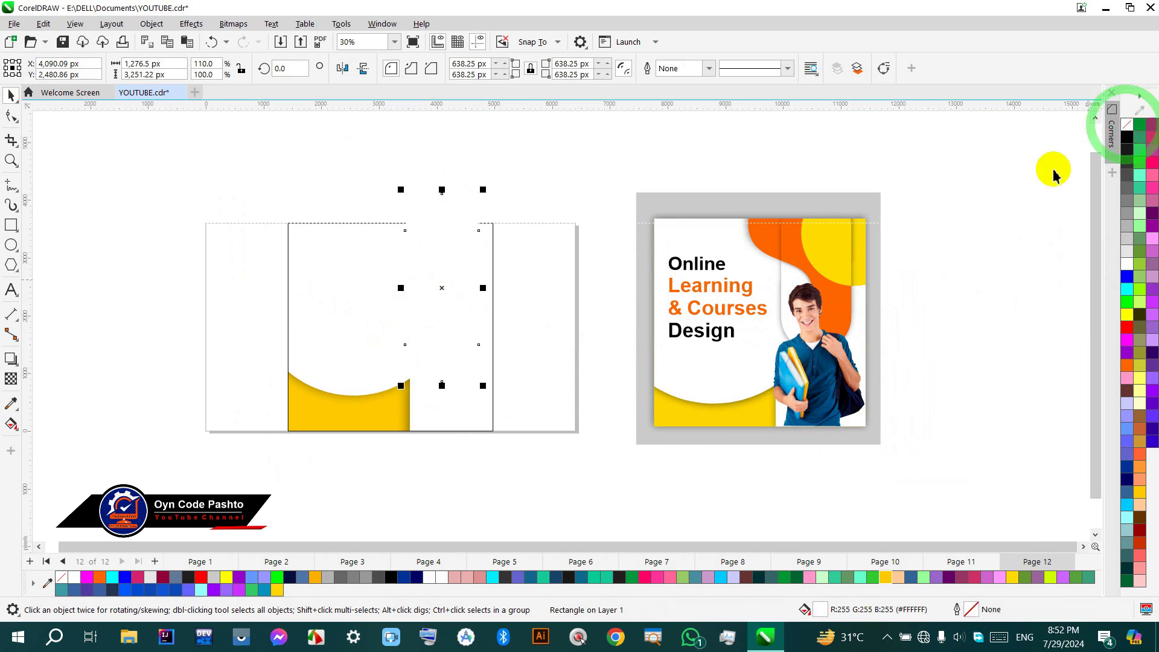
pyautogui.click(1126, 124)
pyautogui.rightClick(1126, 138)
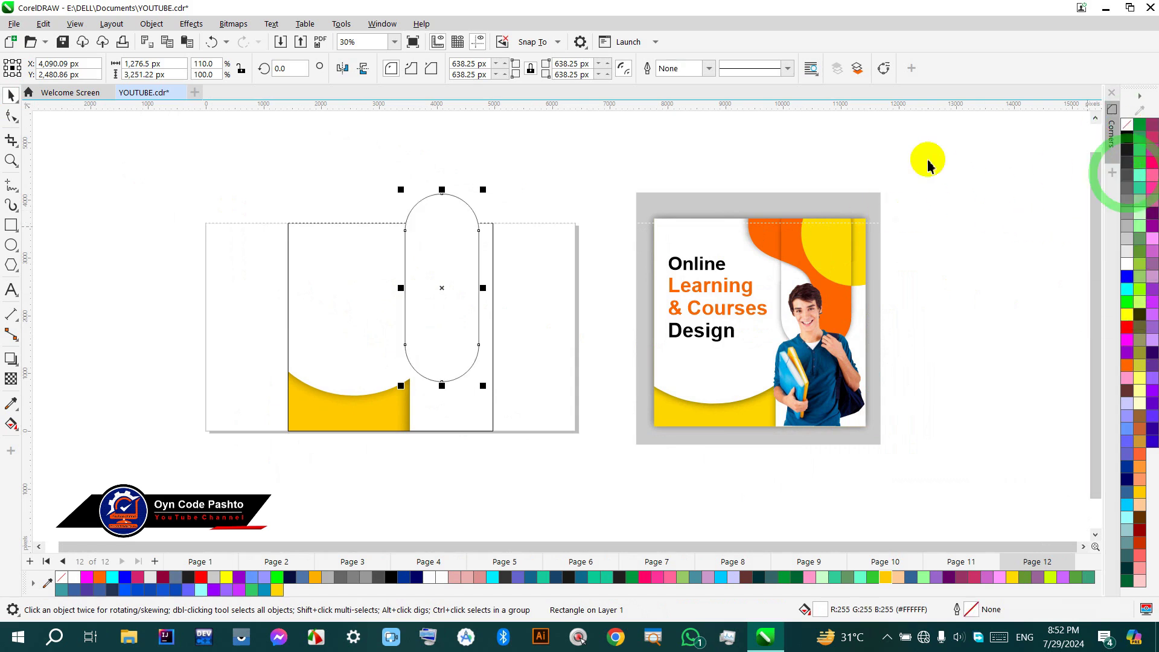
pyautogui.click(588, 171)
pyautogui.scroll(1, 453, 272)
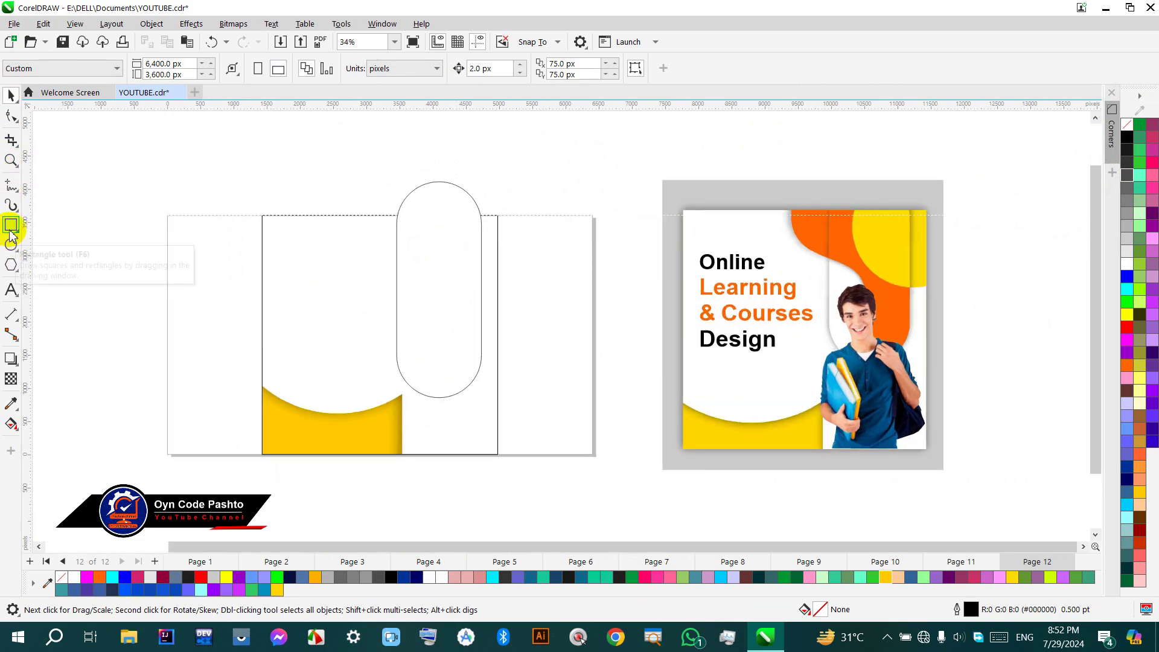
# Step: Draw a closed five-point shape with the Pen tool over the upper part of the capsule, extending above the design
pyautogui.click(12, 183)
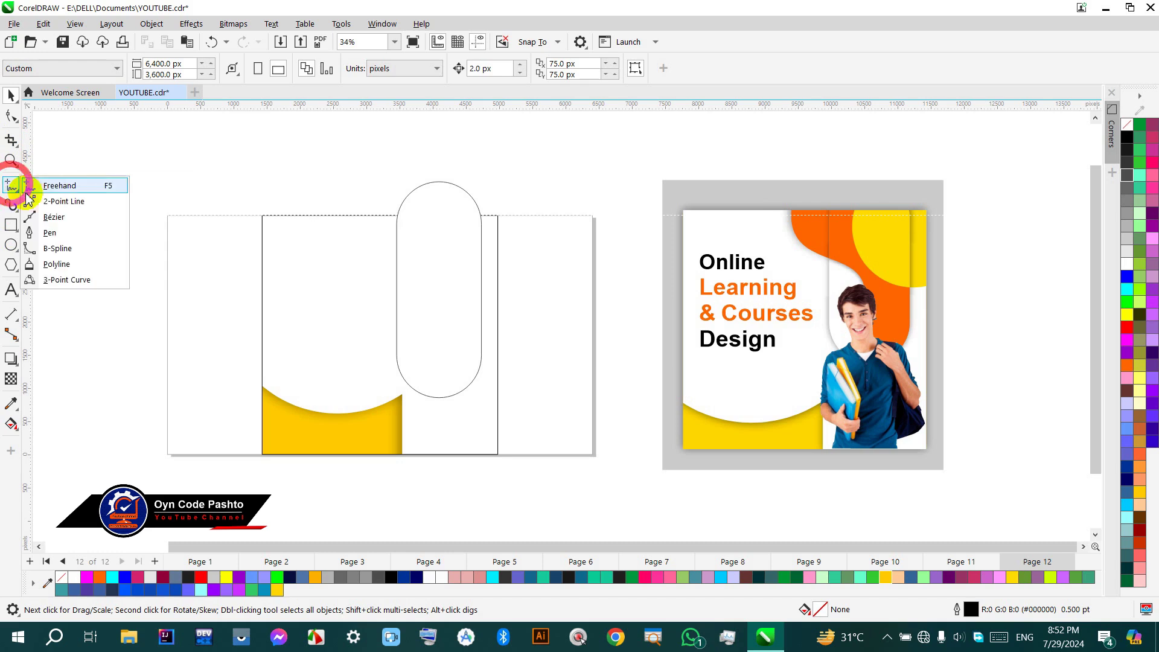
pyautogui.click(33, 229)
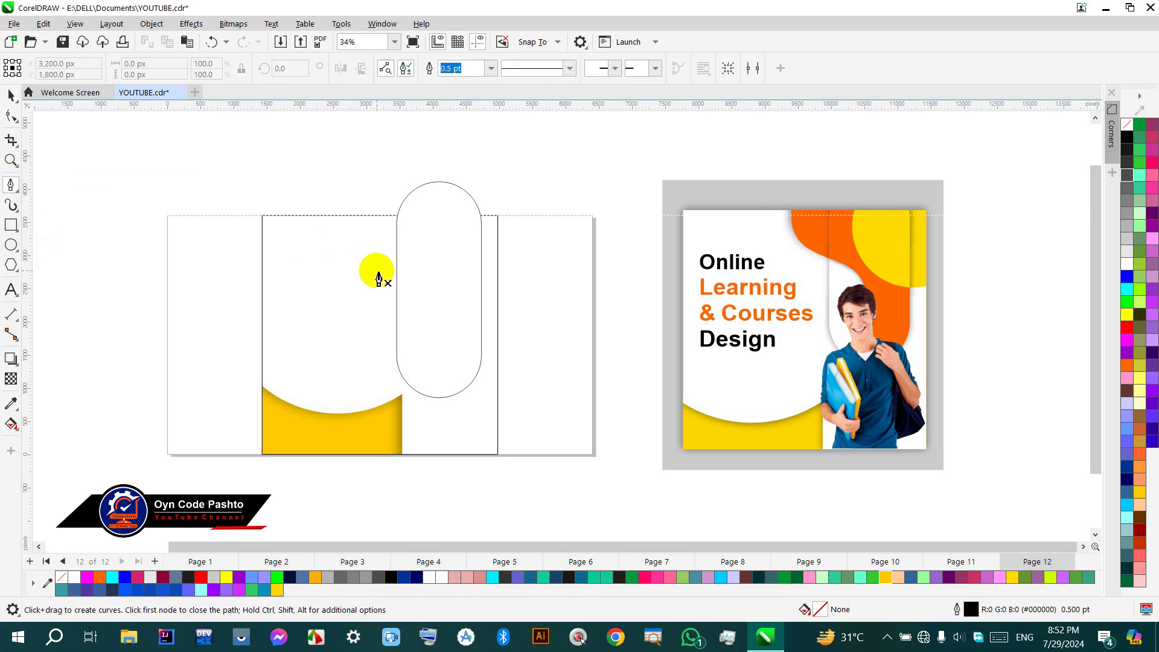
pyautogui.click(364, 204)
pyautogui.click(416, 324)
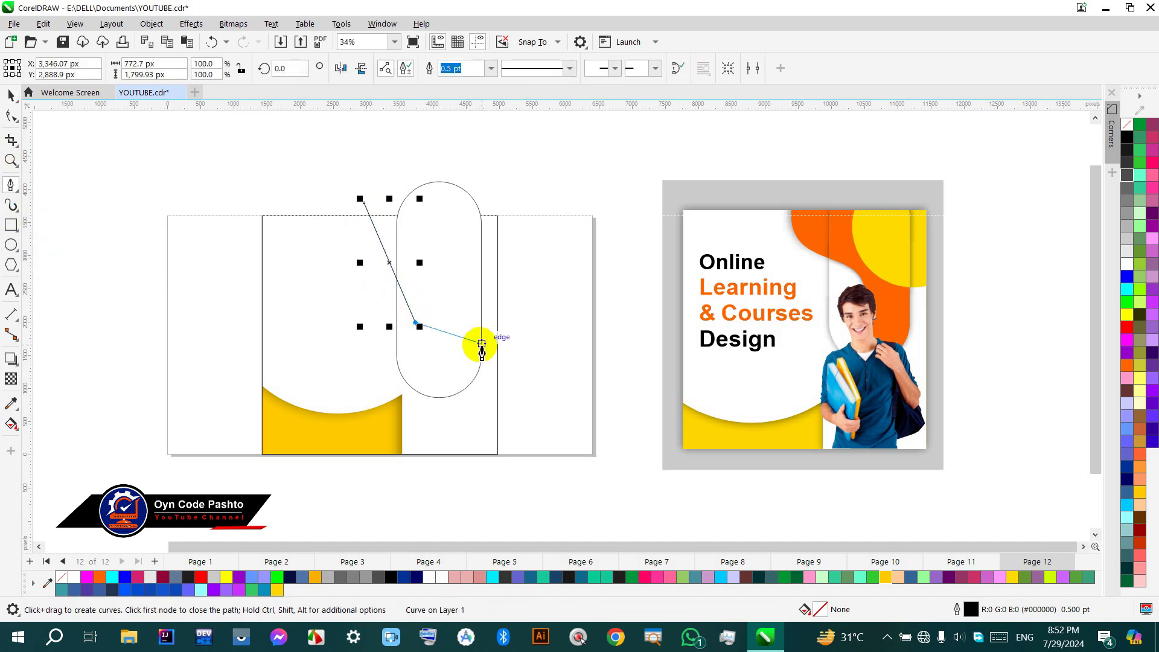
pyautogui.click(477, 336)
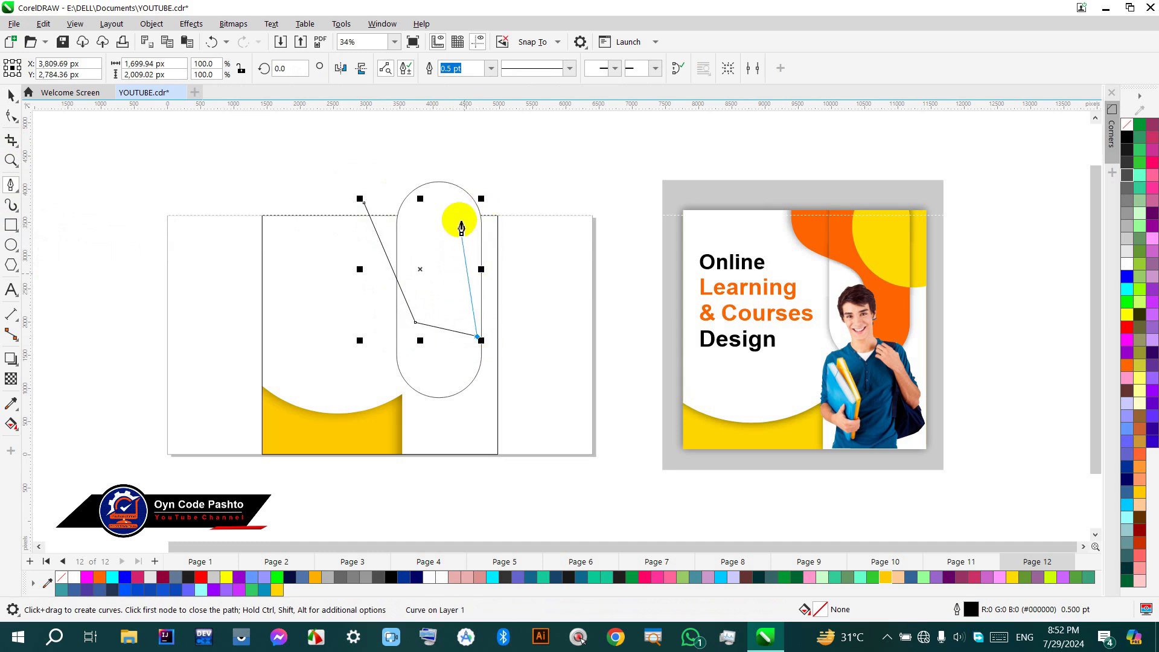
pyautogui.click(478, 164)
pyautogui.click(395, 159)
pyautogui.click(367, 205)
# Step: Convert all segments of the five-point Pen shape to curves and bend its lower-left edge into an S-curve
pyautogui.click(11, 115)
pyautogui.moveTo(329, 134); pyautogui.dragTo(515, 365)
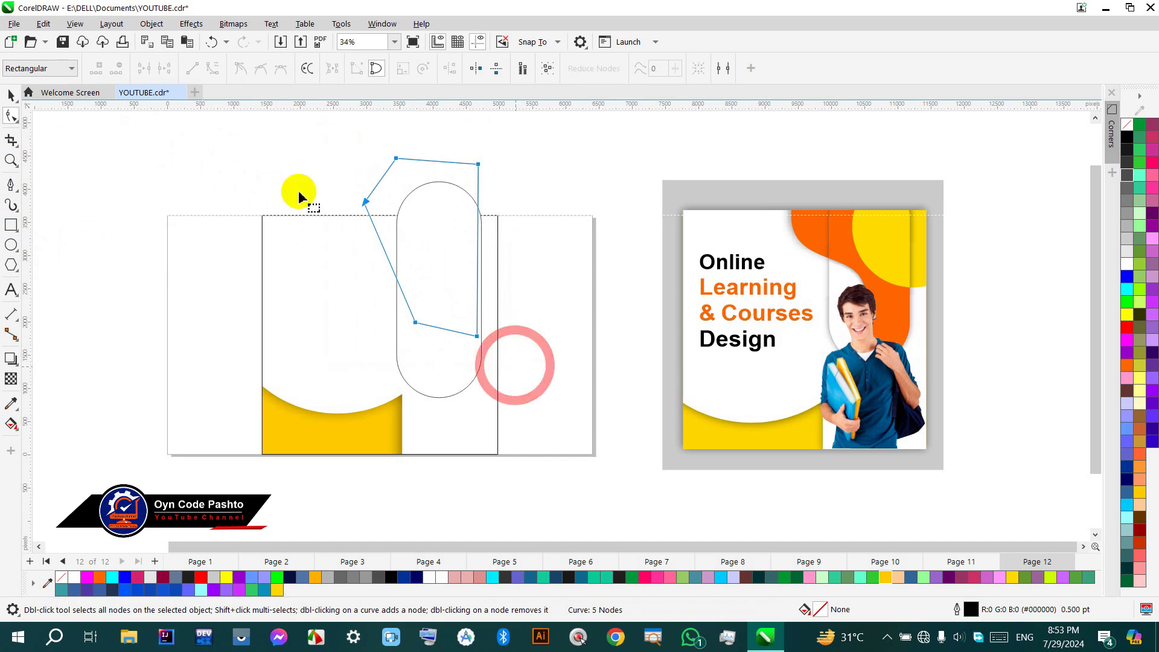
pyautogui.click(421, 298)
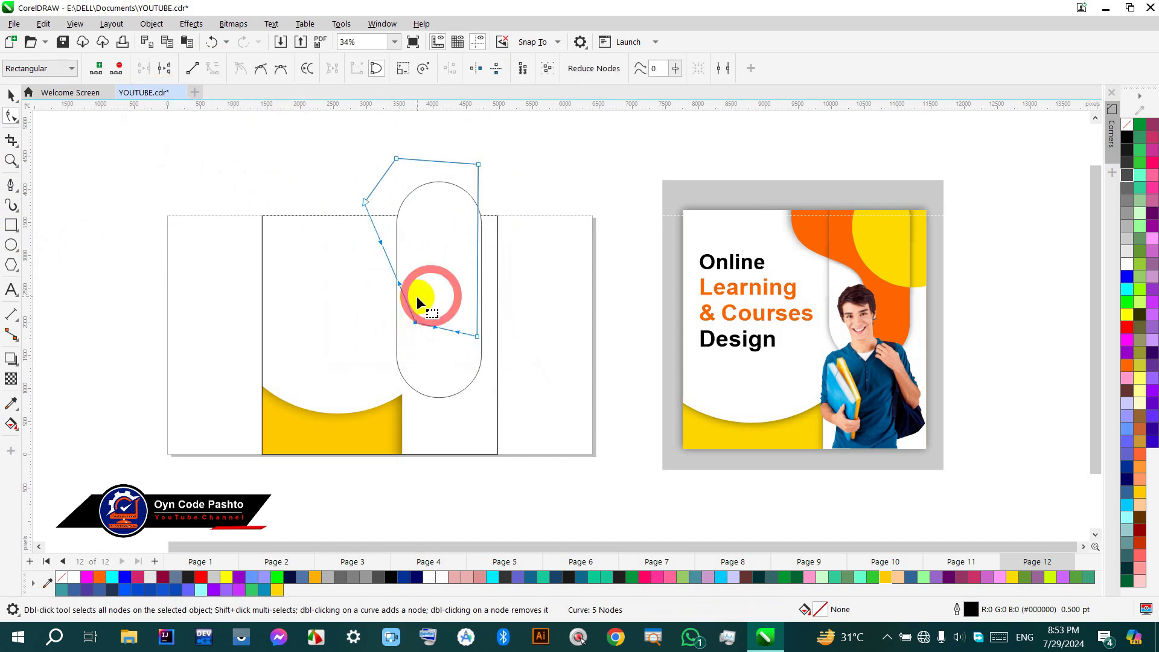
pyautogui.moveTo(416, 281); pyautogui.dragTo(341, 266)
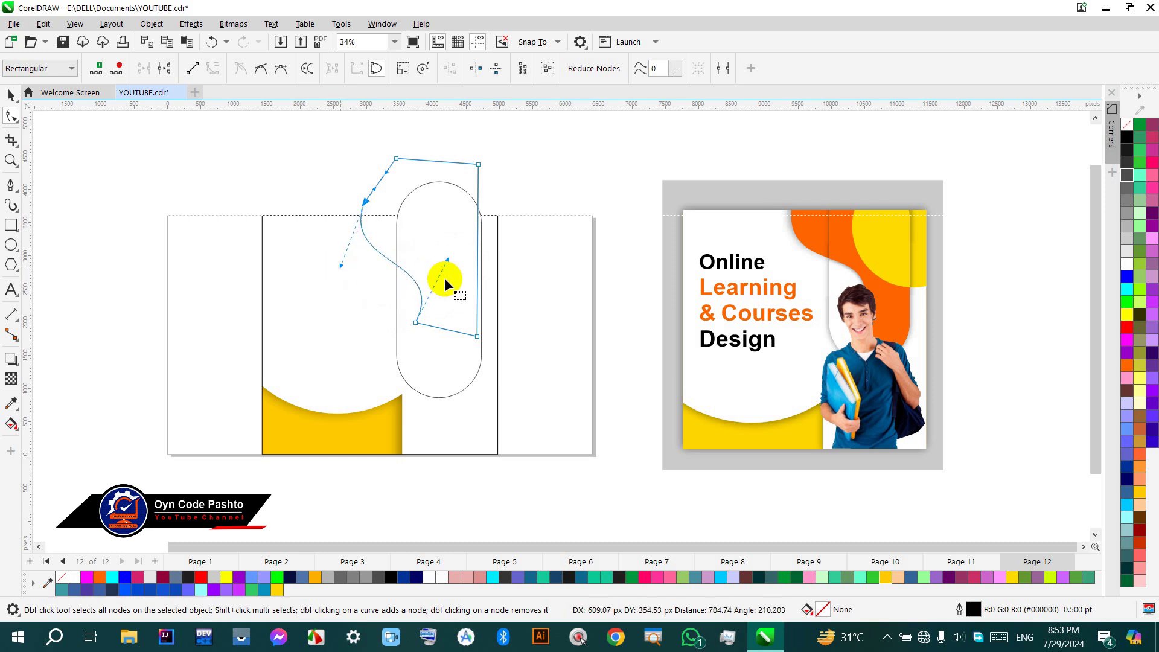
pyautogui.moveTo(459, 254); pyautogui.dragTo(470, 247)
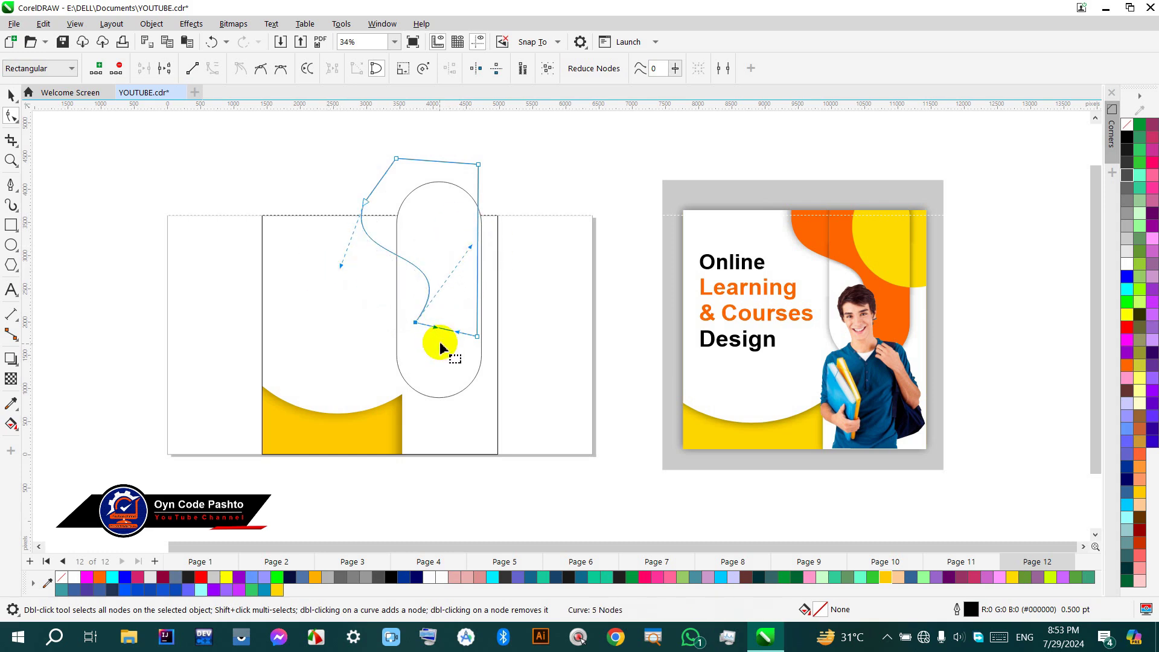
# Step: Bend the Pen shape's bottom edge into a rounded lobe and reposition its two lower nodes to follow the capsule
pyautogui.moveTo(457, 333); pyautogui.dragTo(446, 417)
pyautogui.moveTo(416, 325); pyautogui.dragTo(431, 357)
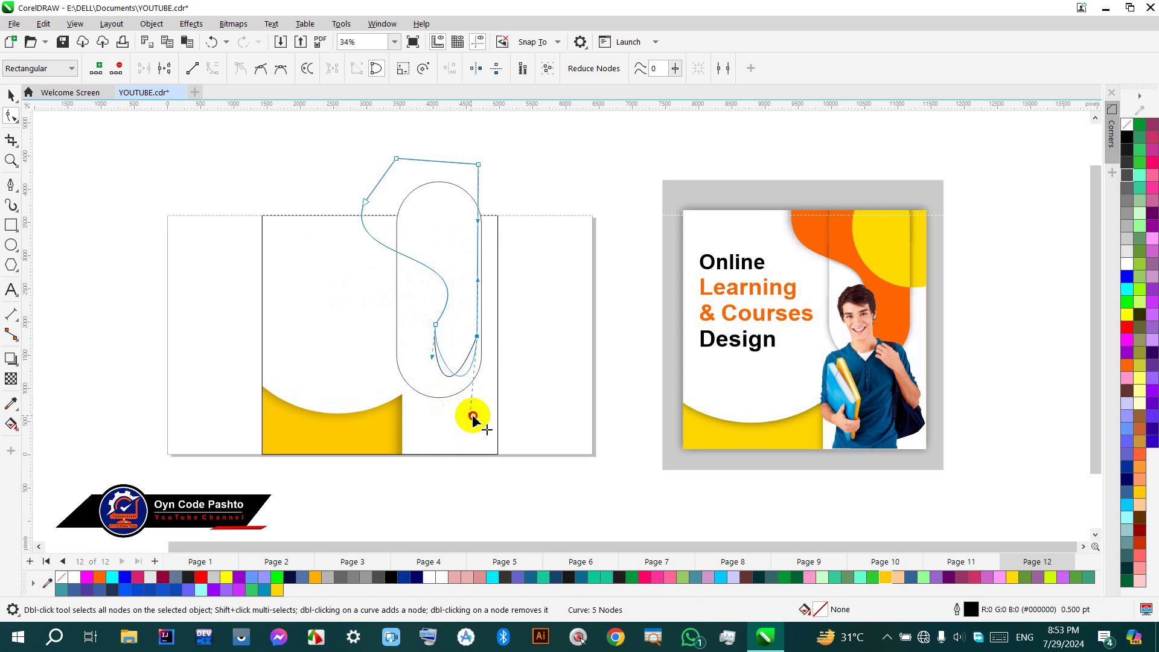
pyautogui.moveTo(474, 407); pyautogui.dragTo(475, 408)
pyautogui.scroll(2, 477, 340)
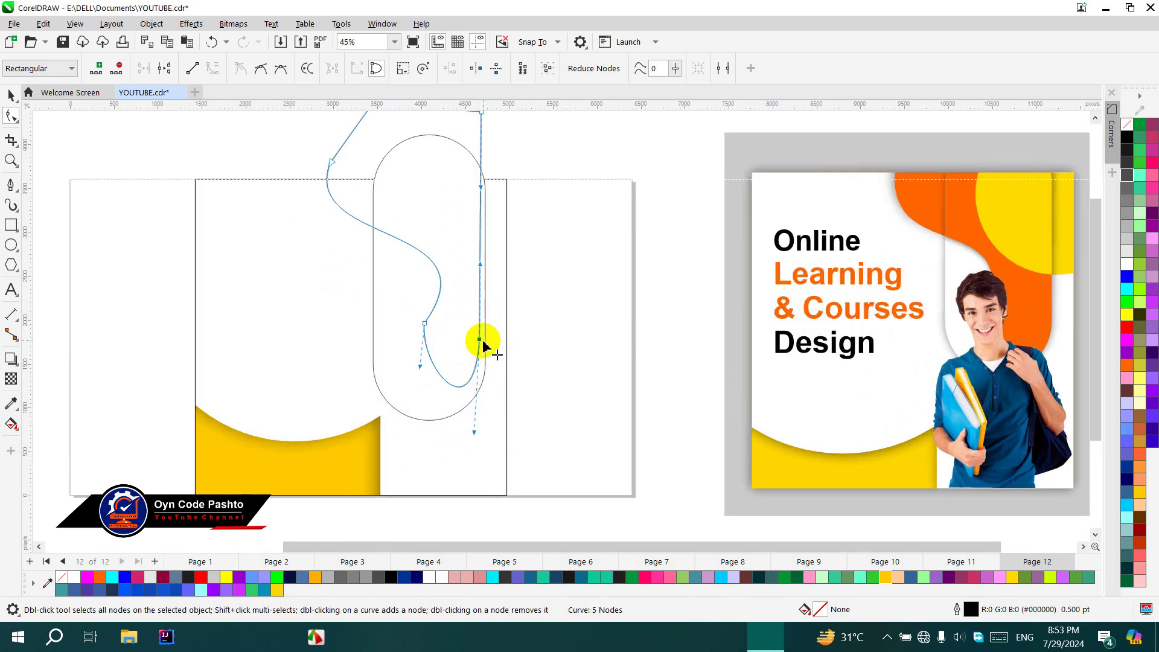
pyautogui.moveTo(481, 340); pyautogui.dragTo(482, 355)
pyautogui.scroll(-2, 476, 362)
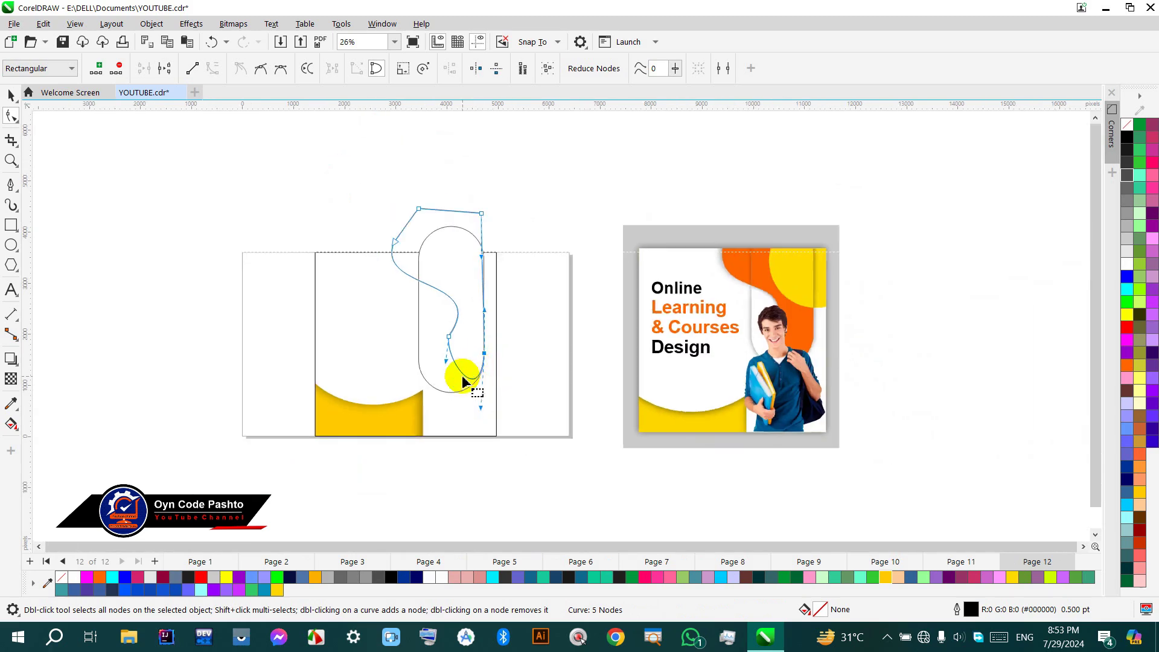
pyautogui.scroll(1, 469, 341)
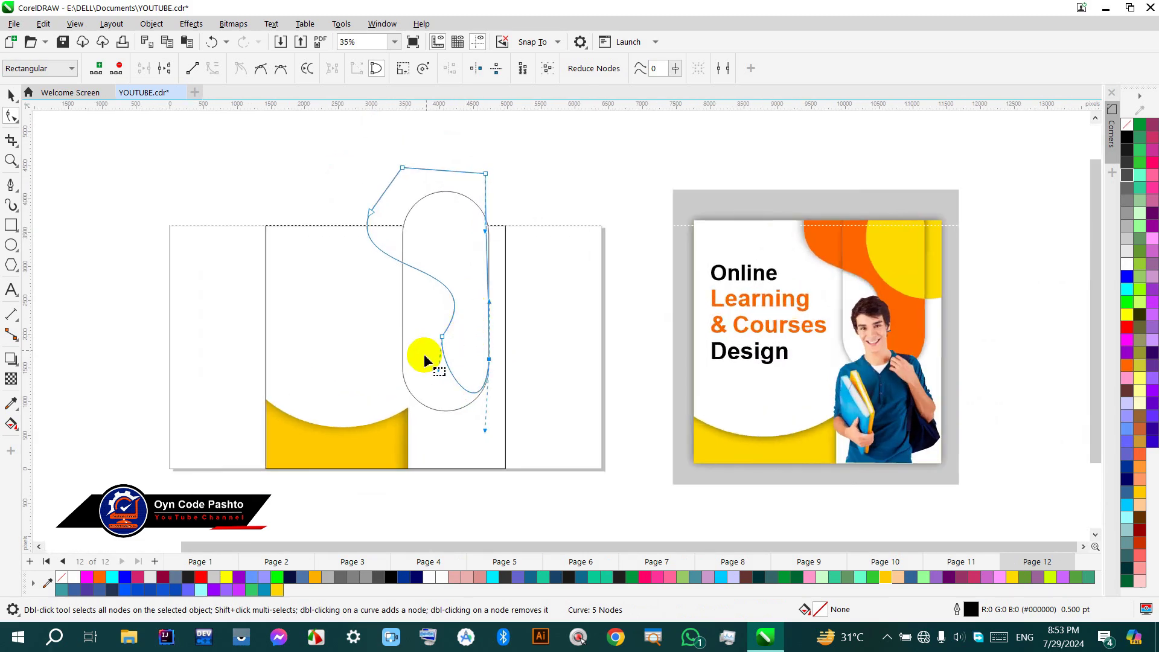
# Step: Refine the S-curve by lowering its bottom node and extending the upper node's handle outward, and deselect the shape
pyautogui.moveTo(441, 336); pyautogui.dragTo(439, 350)
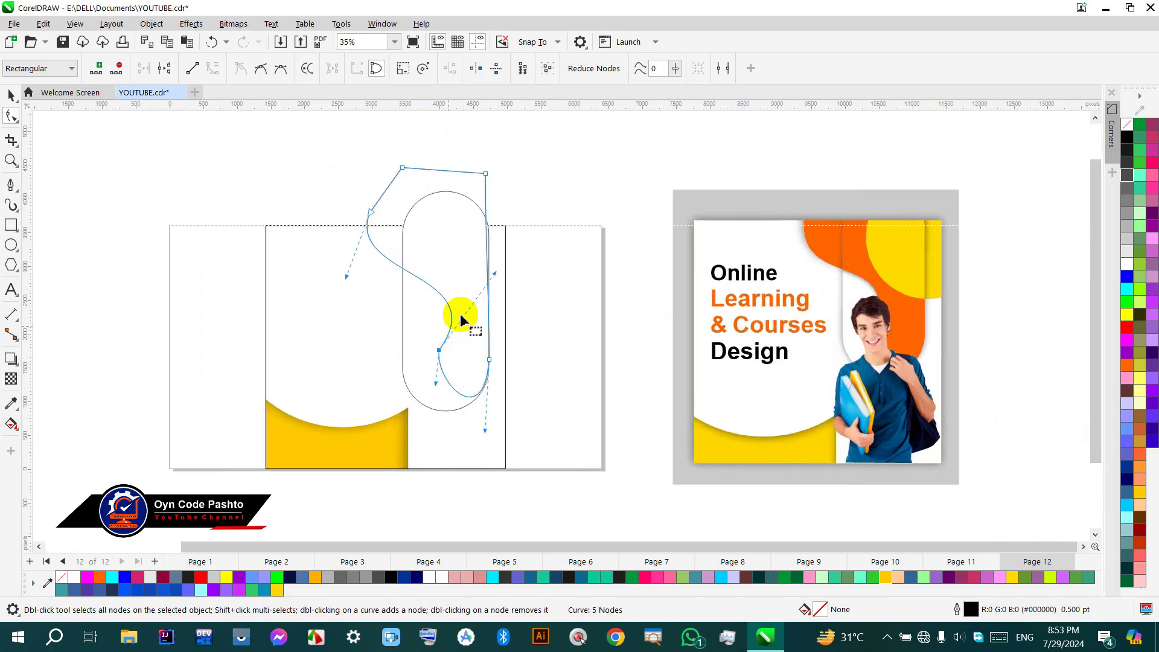
pyautogui.moveTo(347, 279); pyautogui.dragTo(323, 304)
pyautogui.scroll(-1, 424, 322)
pyautogui.scroll(1, 424, 326)
pyautogui.click(11, 95)
pyautogui.click(254, 189)
pyautogui.scroll(-1, 420, 240)
pyautogui.scroll(-1, 419, 241)
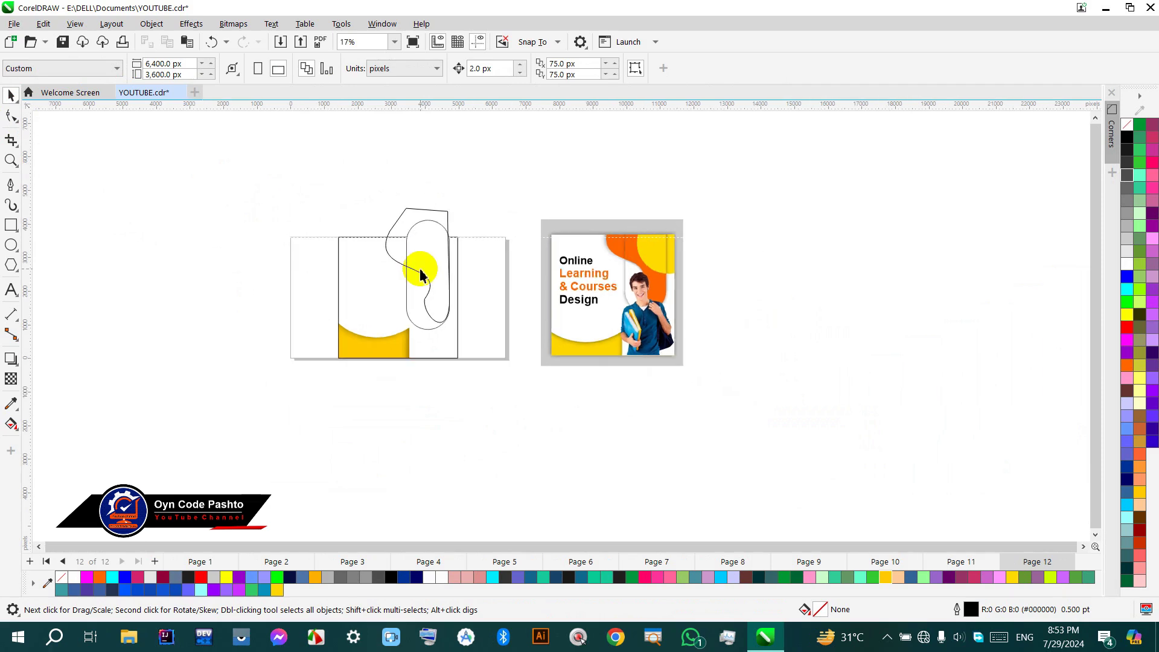
pyautogui.scroll(1, 422, 242)
pyautogui.hotkey('alt', 'n')
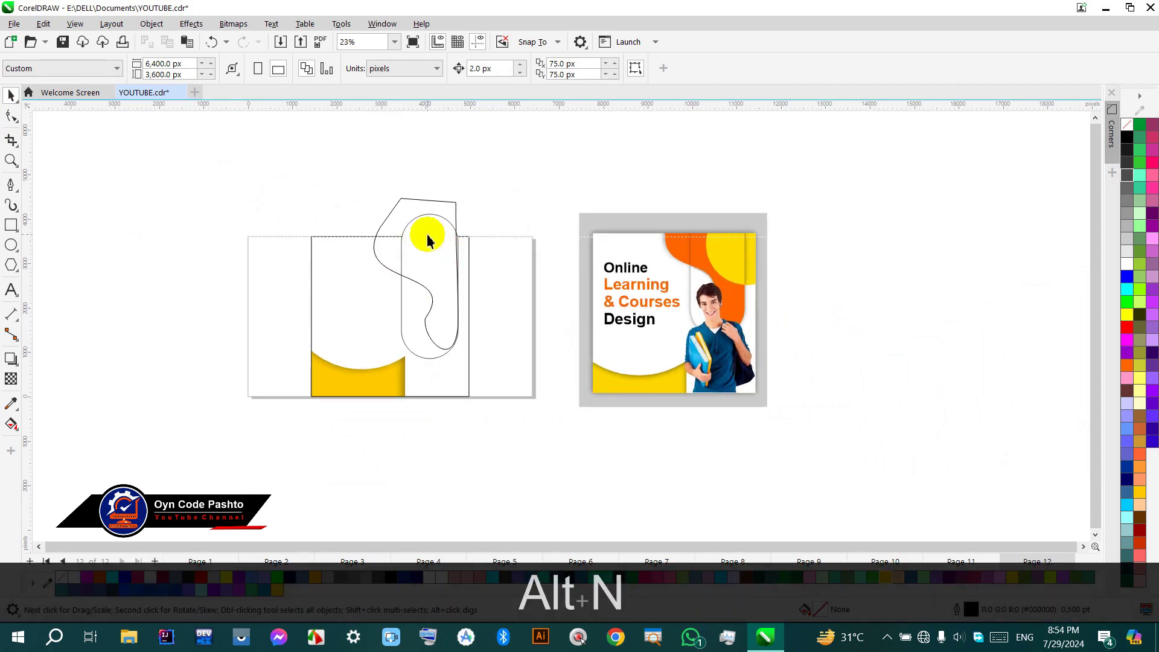
# Step: Nudge the curved shape's upper-right node outward to line its right edge up with the capsule's right side
pyautogui.click(409, 211)
pyautogui.click(11, 116)
pyautogui.scroll(3, 471, 266)
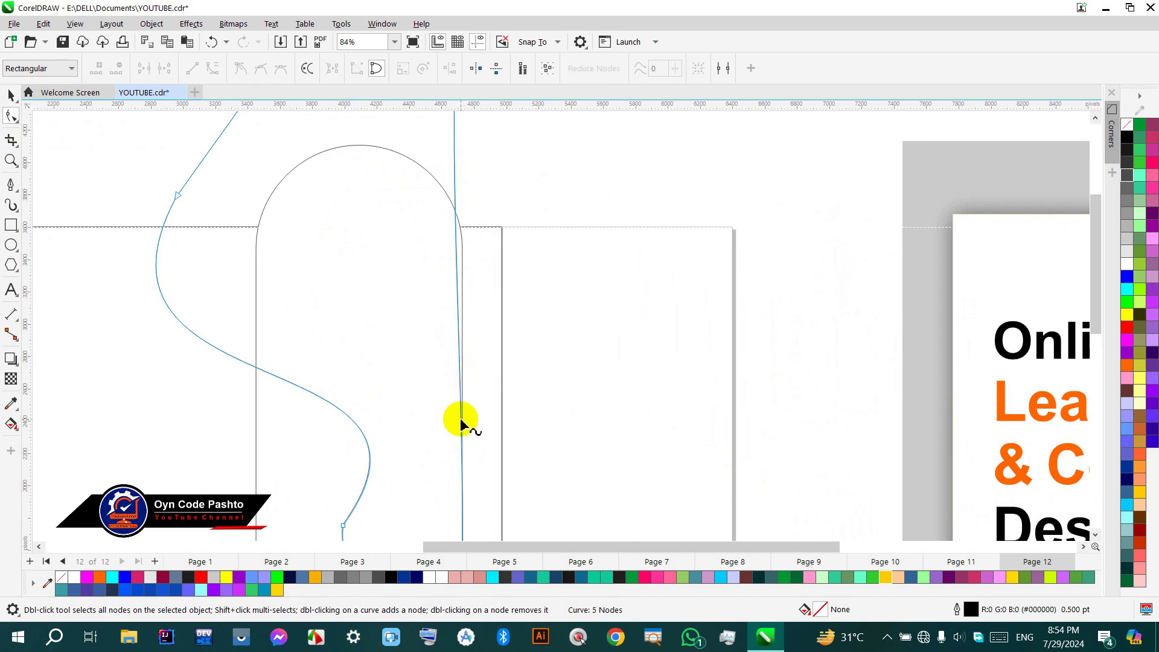
pyautogui.scroll(-2, 455, 367)
pyautogui.press('Right')
pyautogui.press('Right')
pyautogui.press('Right')
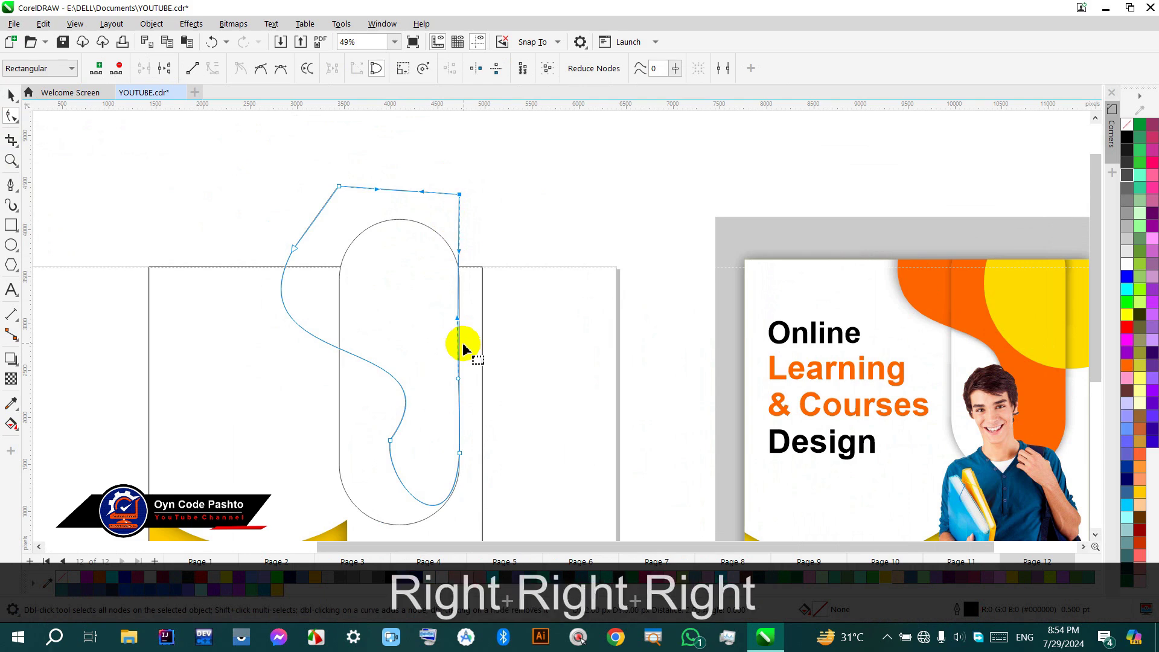
pyautogui.press('Right')
pyautogui.press('Right')
pyautogui.scroll(-2, 463, 347)
pyautogui.click(11, 96)
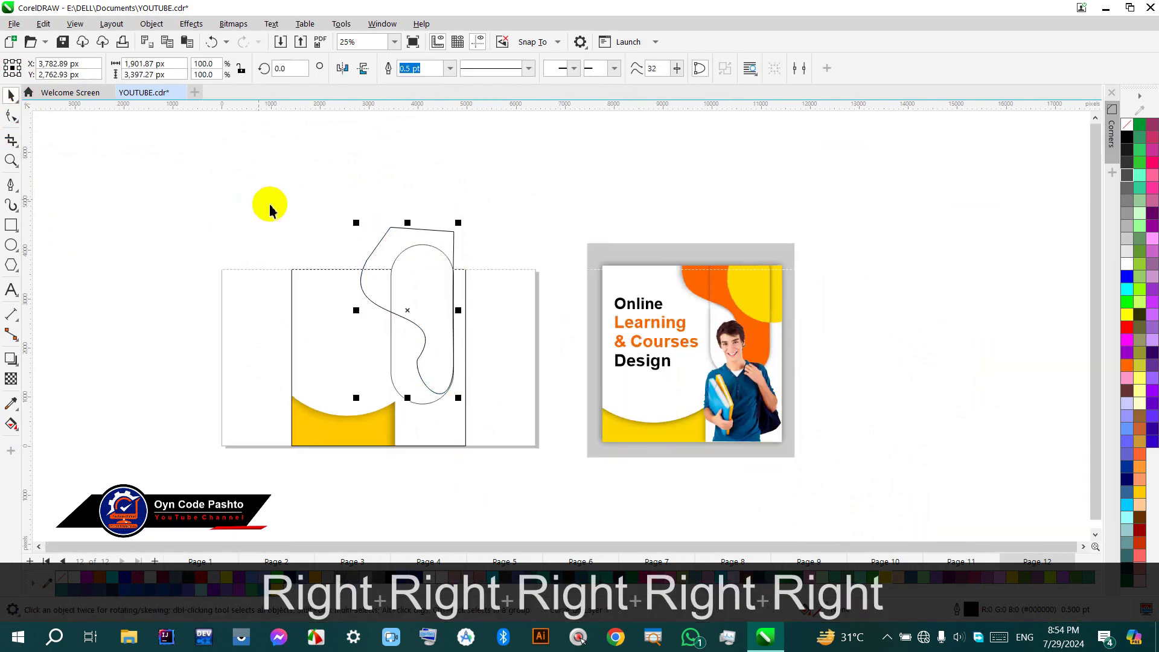
pyautogui.scroll(-1, 422, 201)
pyautogui.scroll(1, 406, 251)
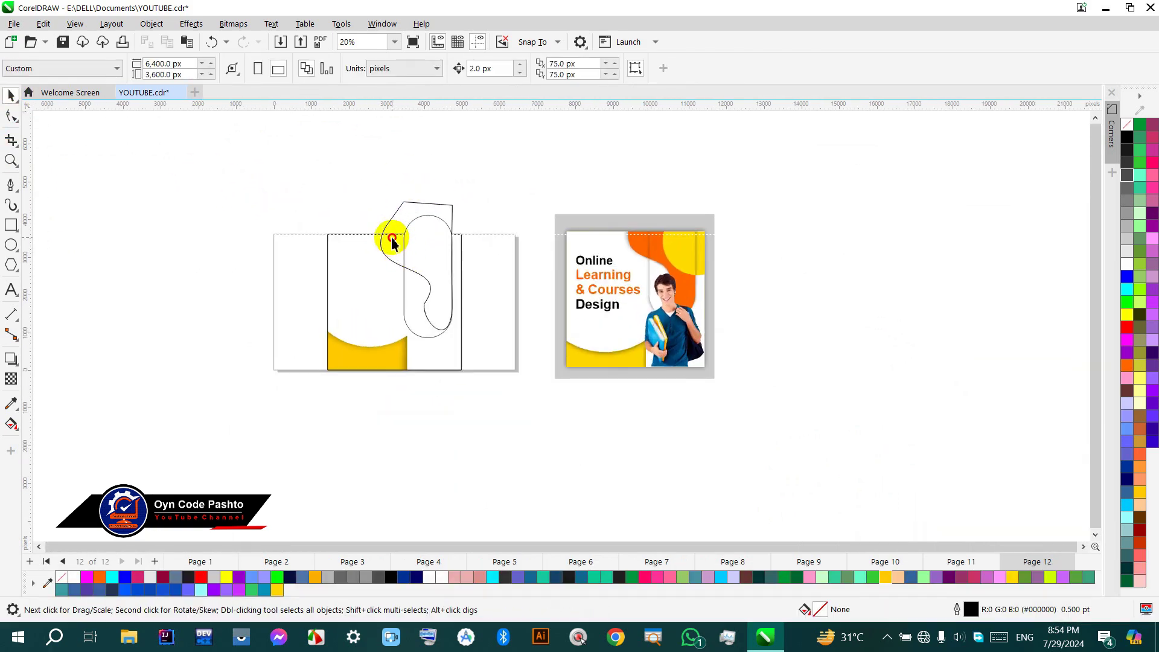
# Step: Fill the curved shape with orange (#FF6600) and remove its outline
pyautogui.click(392, 238)
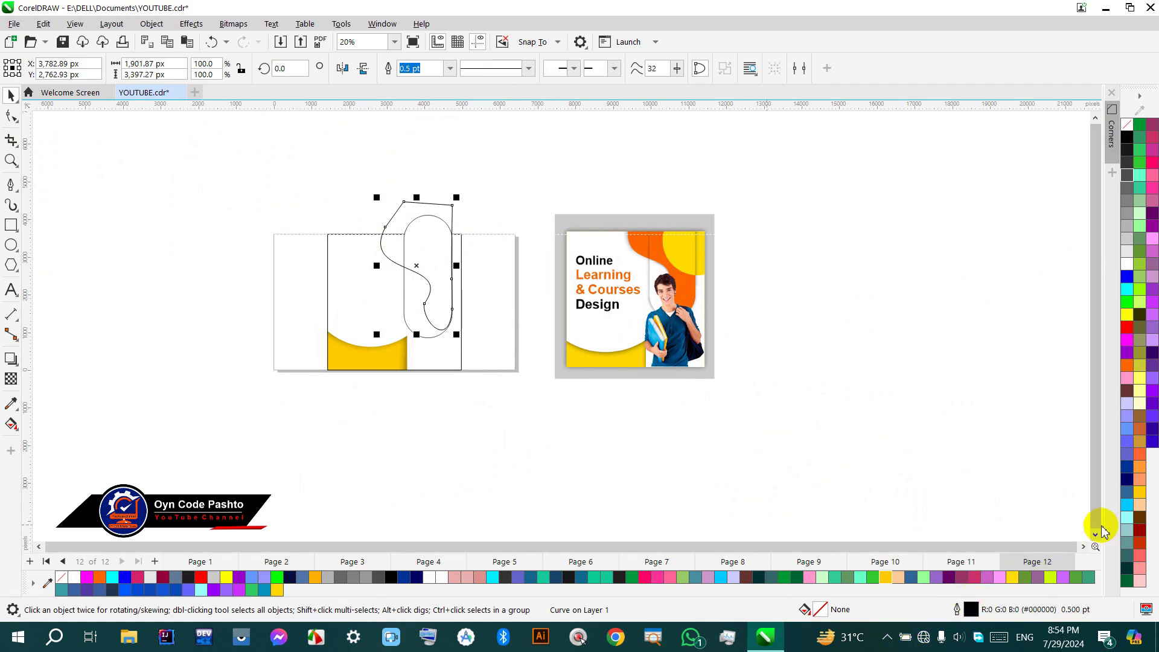
pyautogui.click(1127, 366)
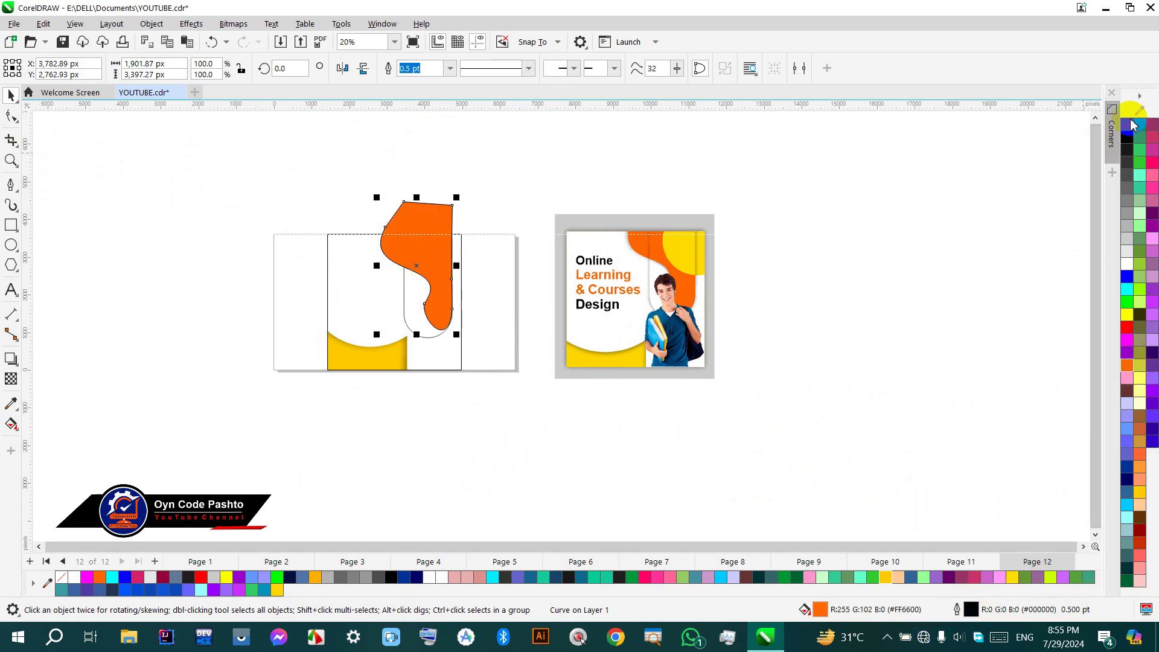
pyautogui.click(784, 148)
pyautogui.scroll(2, 445, 233)
pyautogui.scroll(-1, 403, 286)
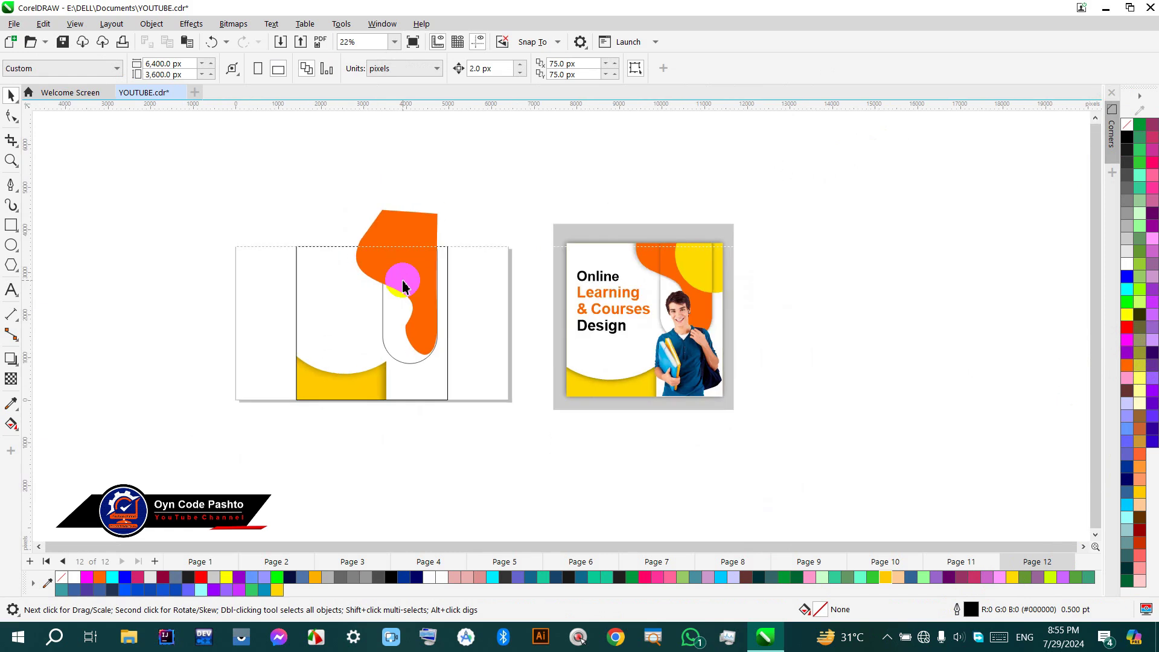
# Step: Copy the orange shape, paste a duplicate directly over it, and undo the duplicate's trial move
pyautogui.rightClick(386, 243)
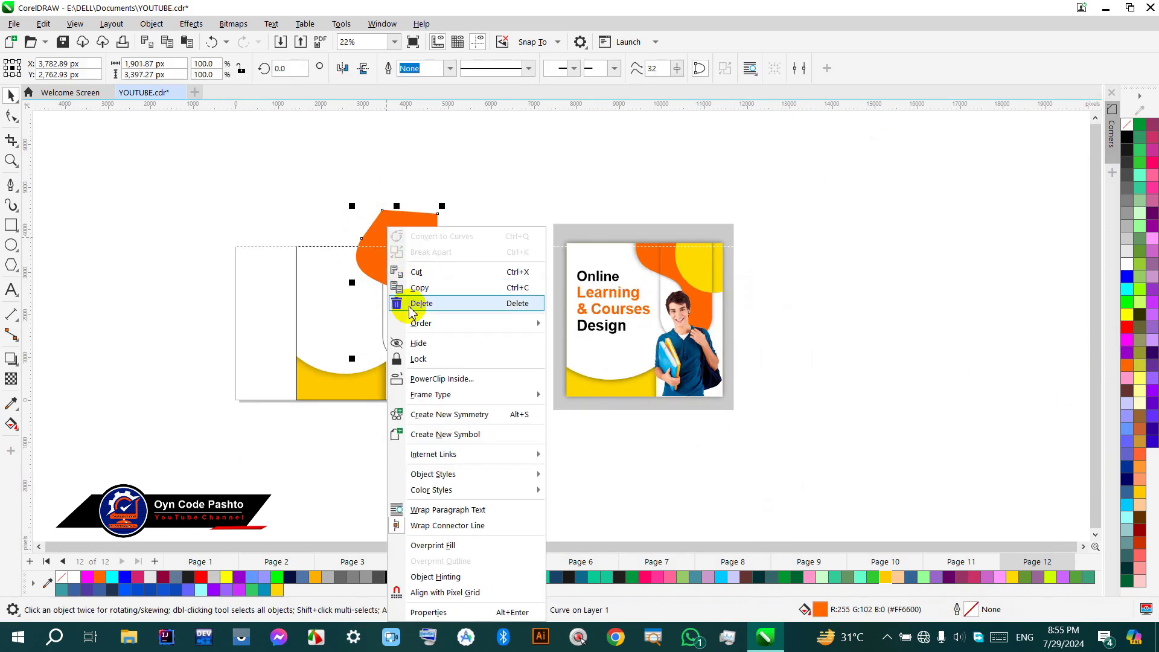
pyautogui.click(426, 285)
pyautogui.rightClick(505, 212)
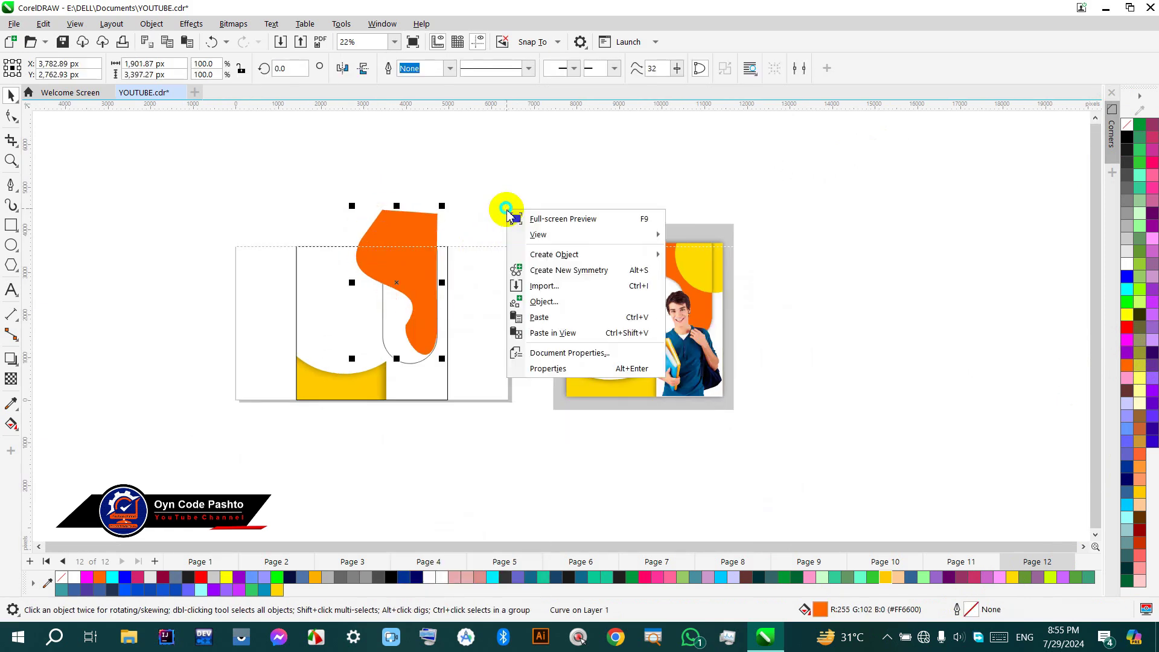
pyautogui.click(534, 301)
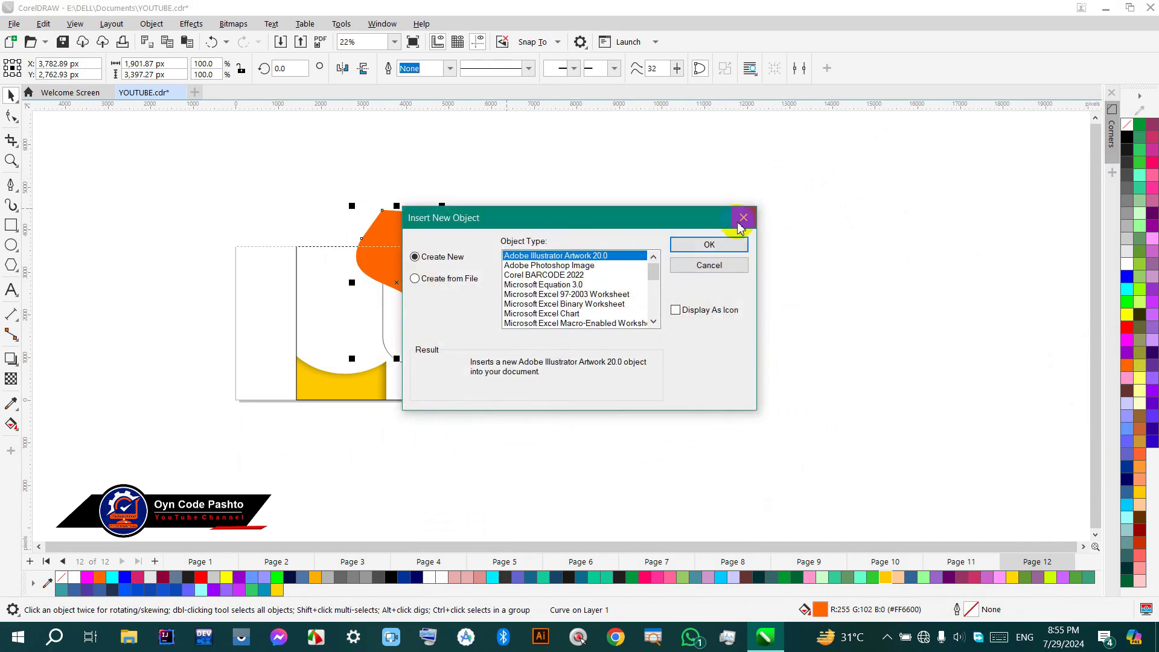
pyautogui.click(743, 219)
pyautogui.rightClick(406, 250)
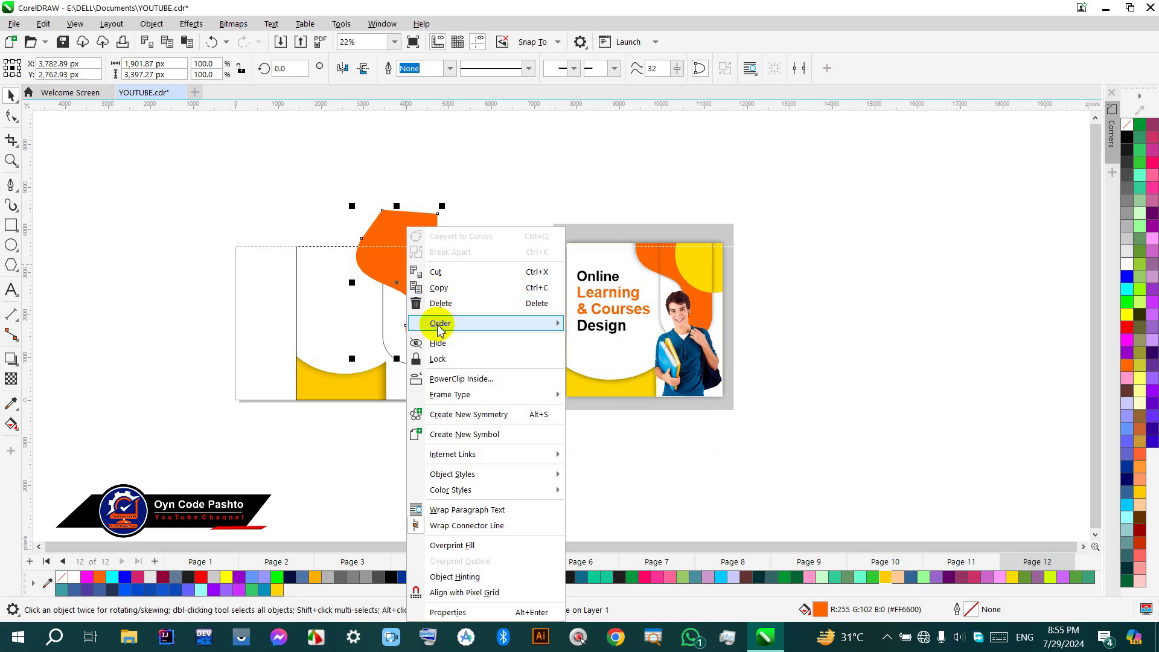
pyautogui.rightClick(549, 174)
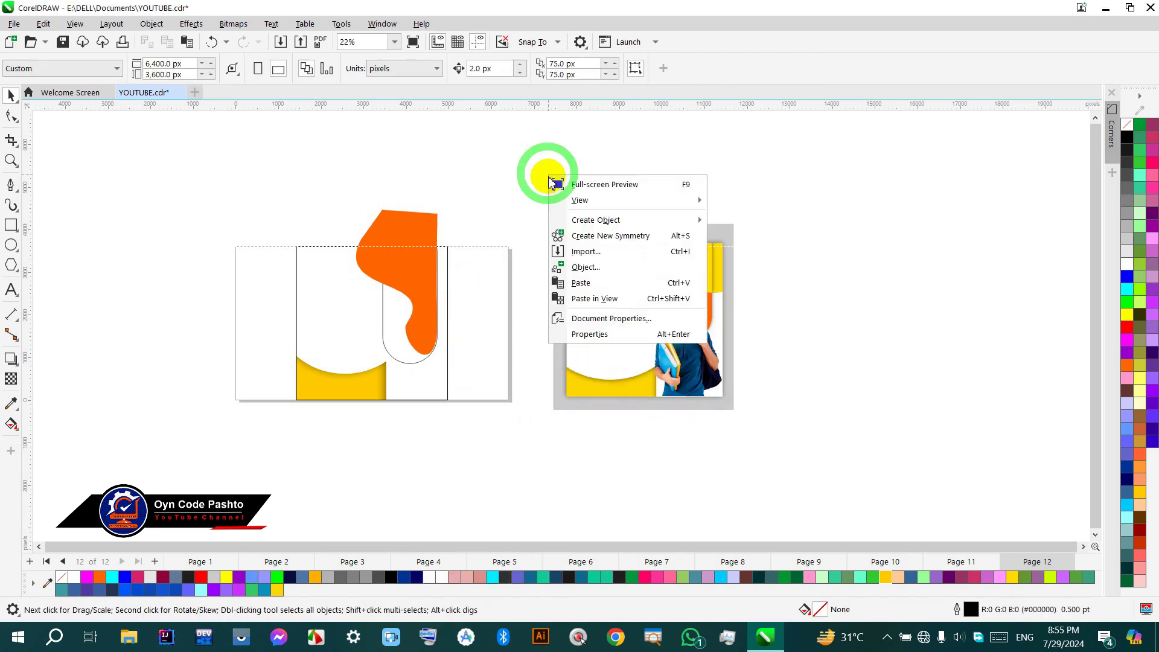
pyautogui.click(581, 282)
pyautogui.moveTo(407, 225); pyautogui.dragTo(490, 221)
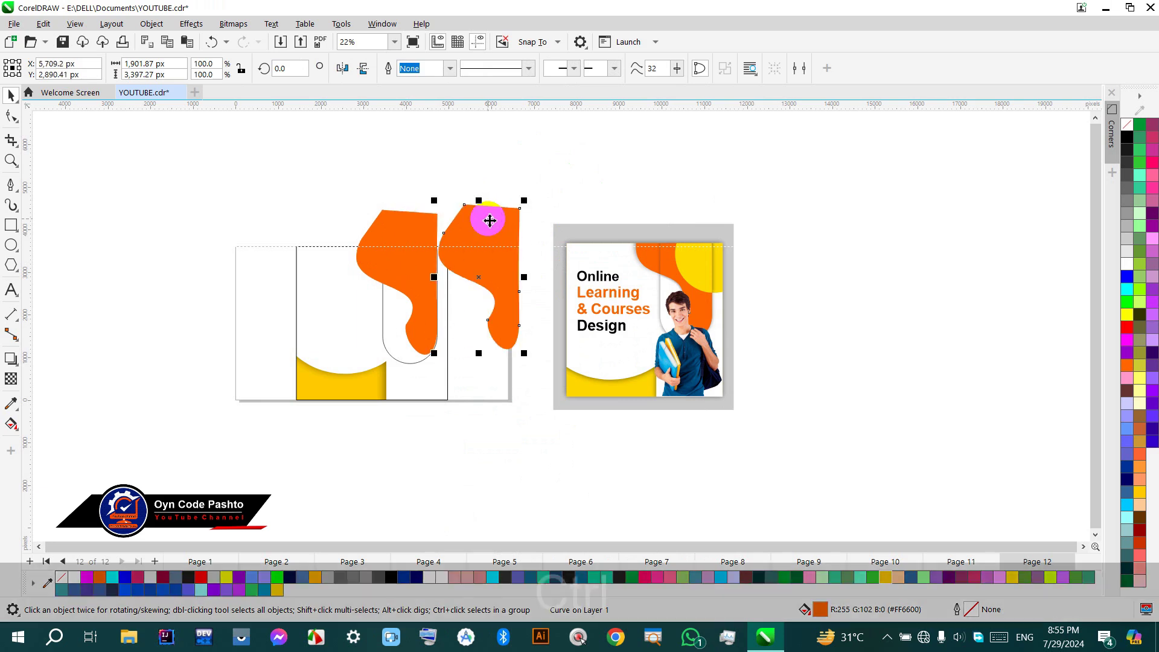
pyautogui.hotkey('ctrl', 'z')
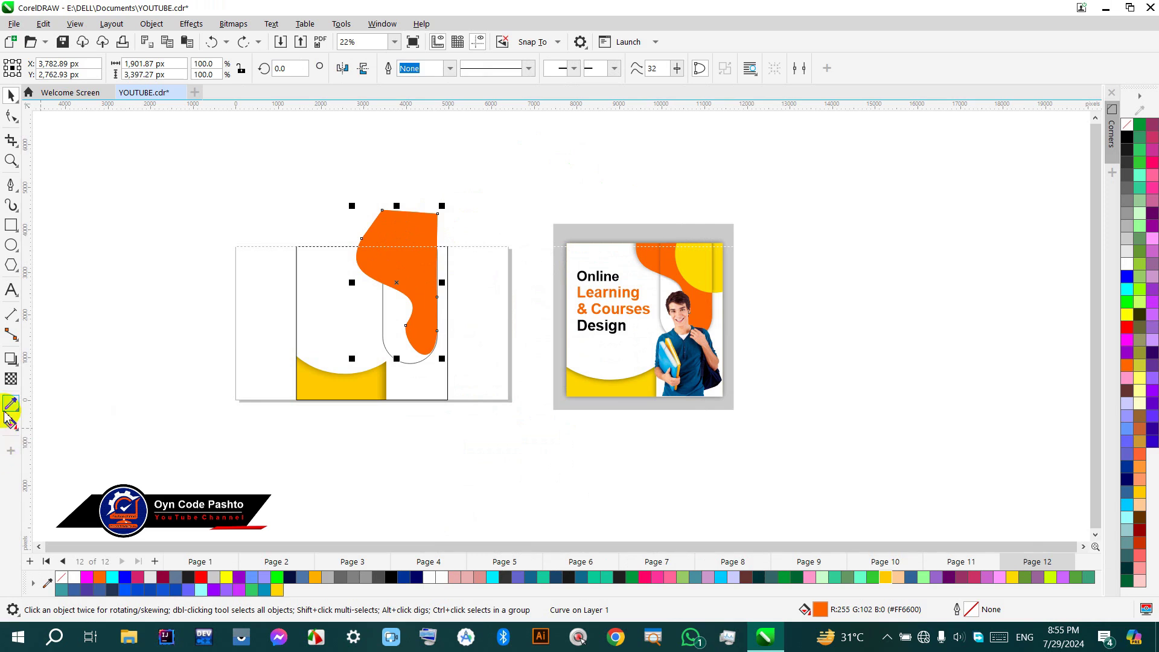
# Step: Try adding a drop shadow to the upper orange shape and PowerClipping it inside the capsule, and undo the shadow
pyautogui.click(11, 359)
pyautogui.moveTo(437, 215); pyautogui.dragTo(398, 353)
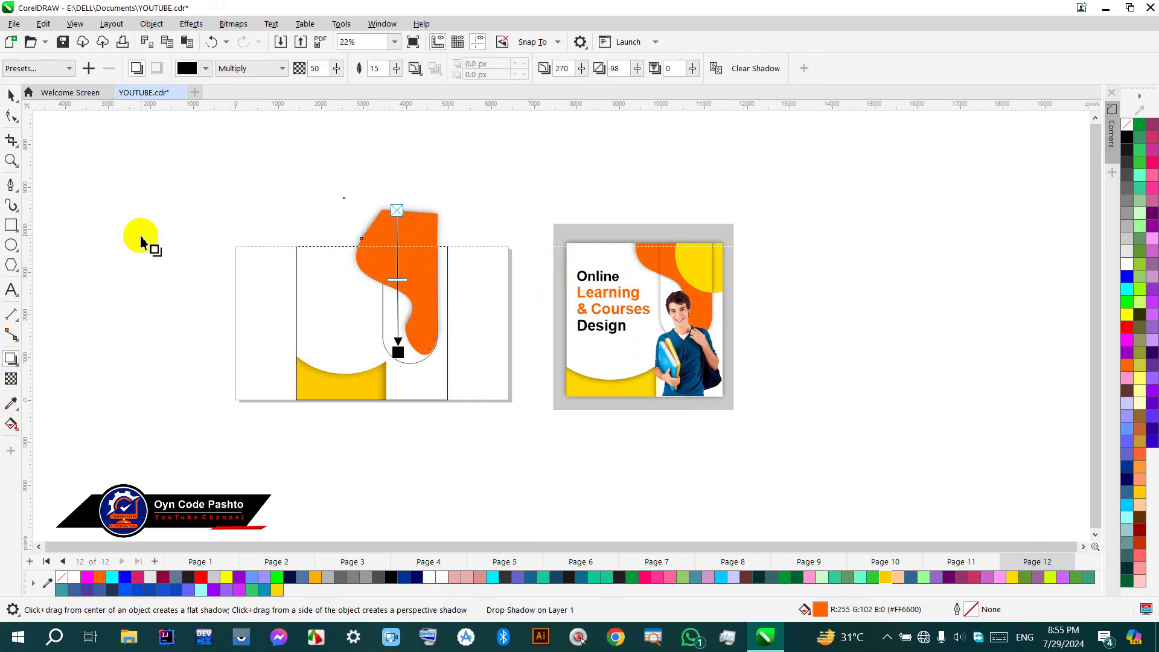
pyautogui.click(10, 95)
pyautogui.click(407, 250)
pyautogui.rightClick(406, 251)
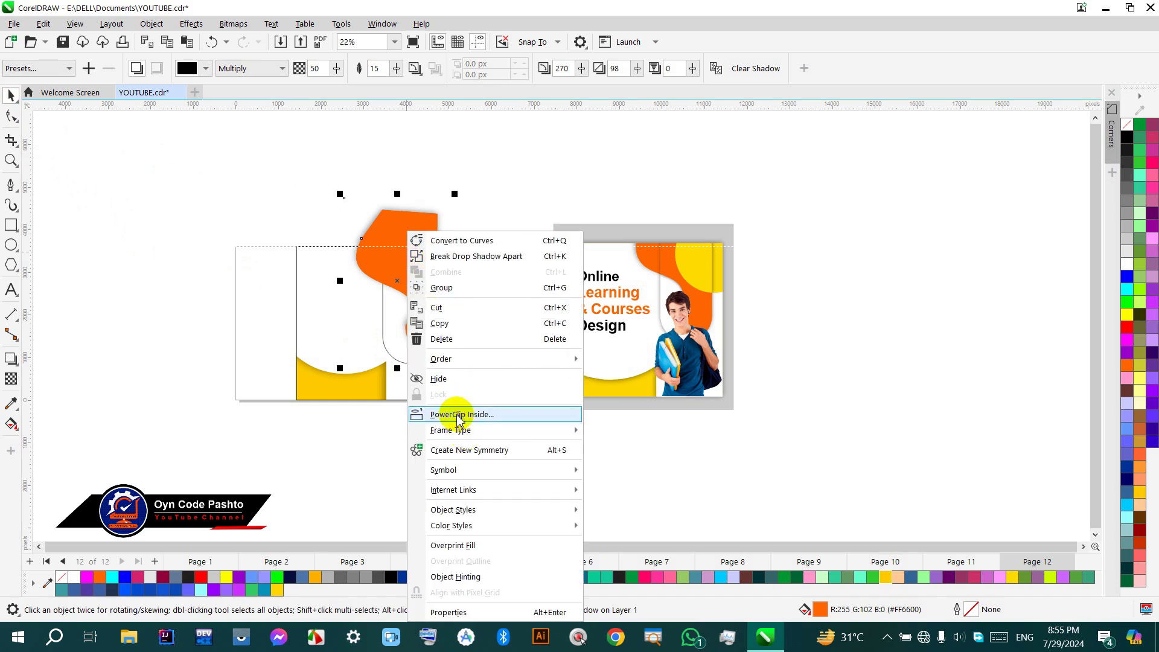
pyautogui.click(459, 415)
pyautogui.click(395, 361)
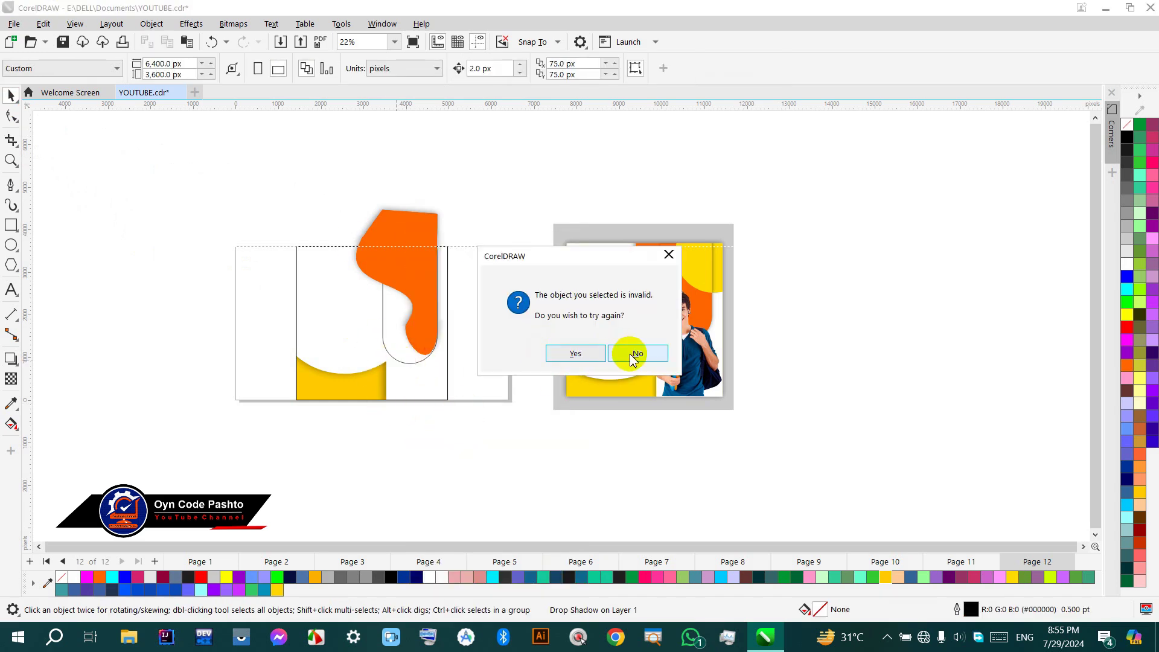
pyautogui.click(632, 359)
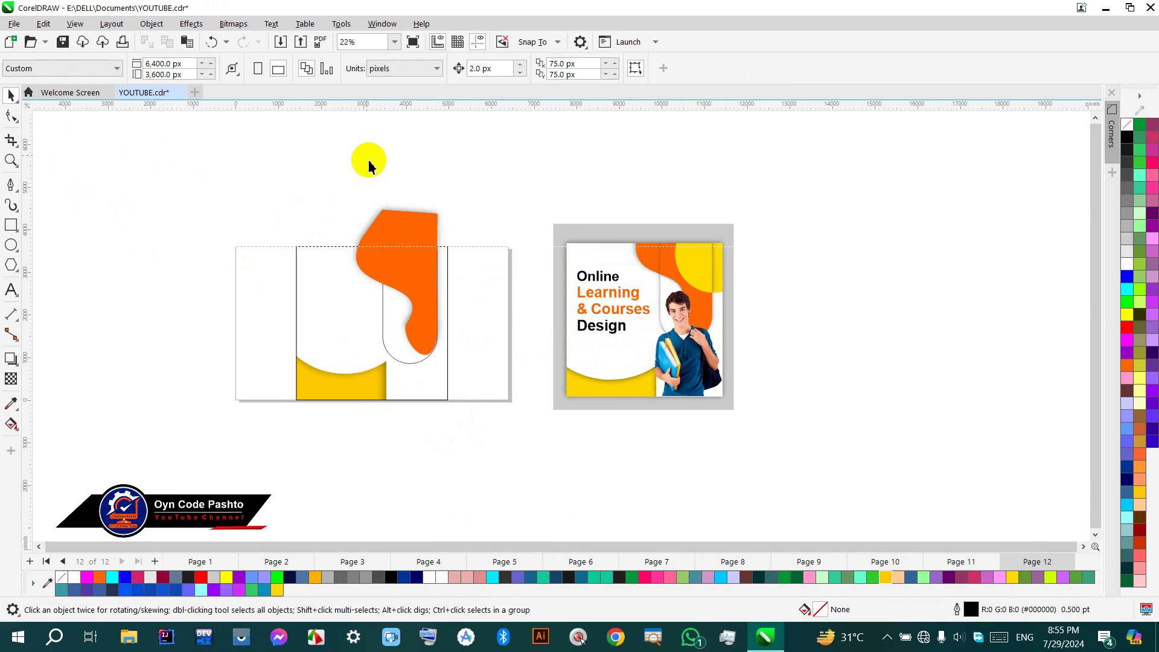
pyautogui.hotkey('ctrl', 'z')
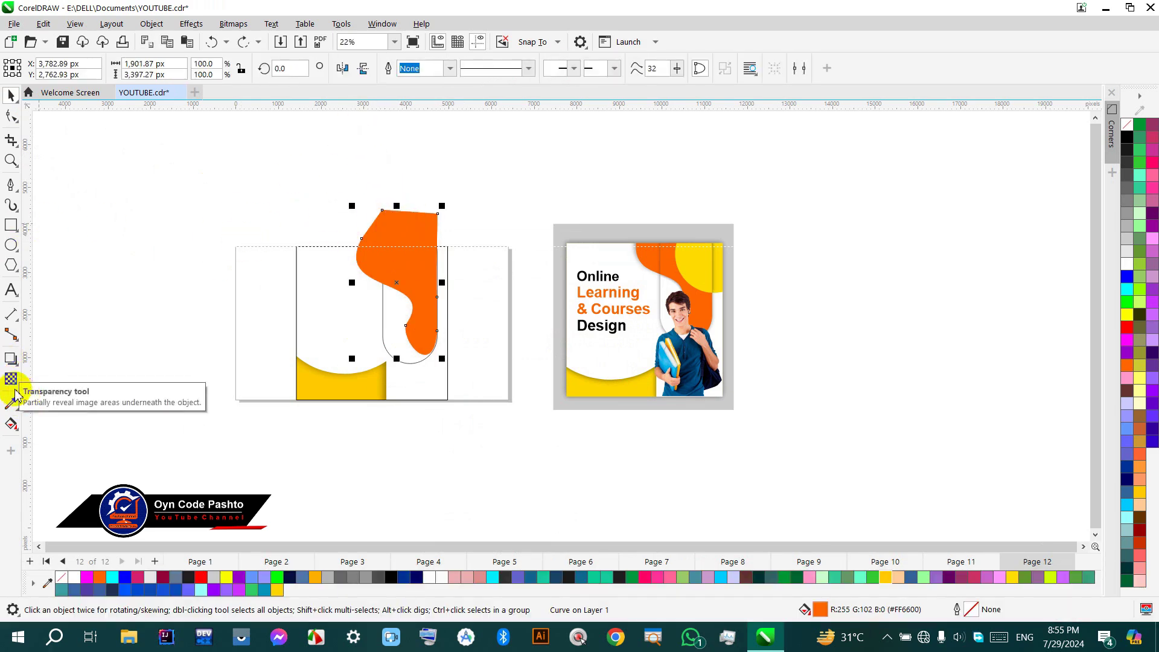
# Step: PowerClip one of the two overlapping orange shapes, without a shadow, inside the white capsule
pyautogui.rightClick(360, 244)
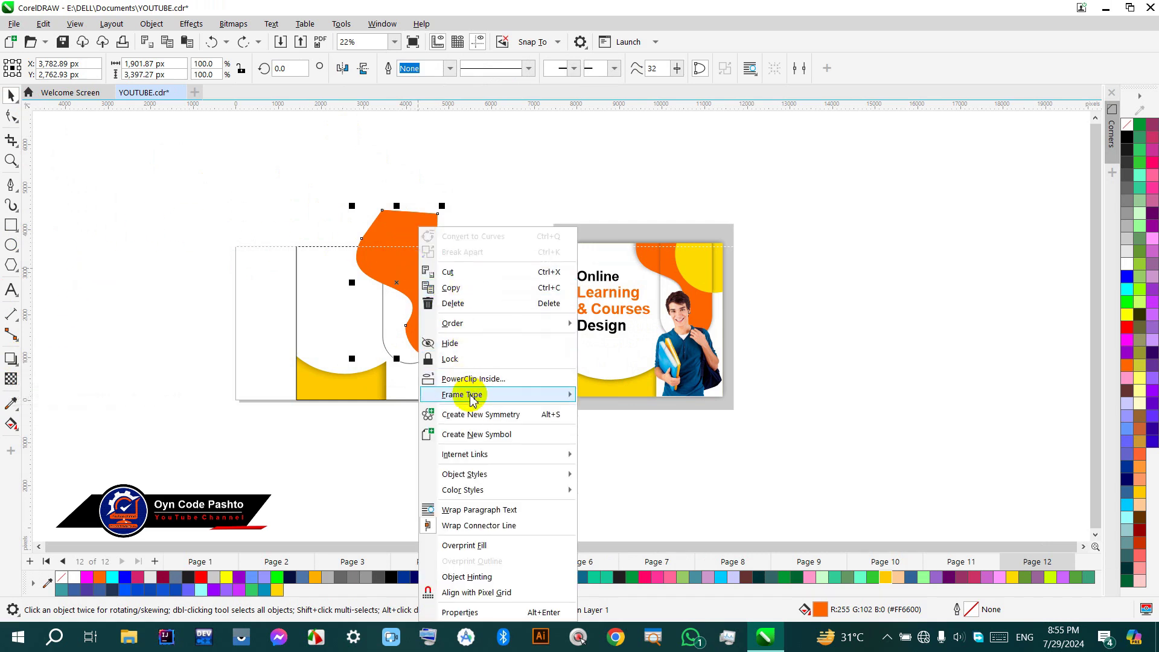
pyautogui.click(444, 391)
pyautogui.click(387, 346)
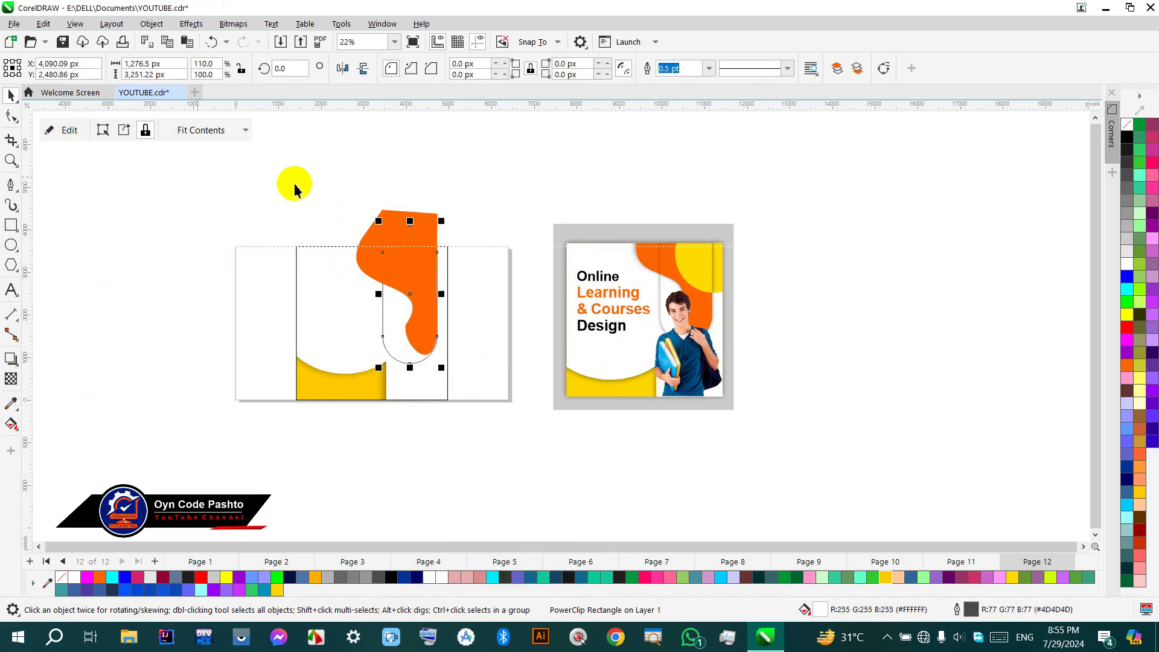
# Step: Add a downward drop shadow to the remaining unclipped orange shape
pyautogui.click(401, 227)
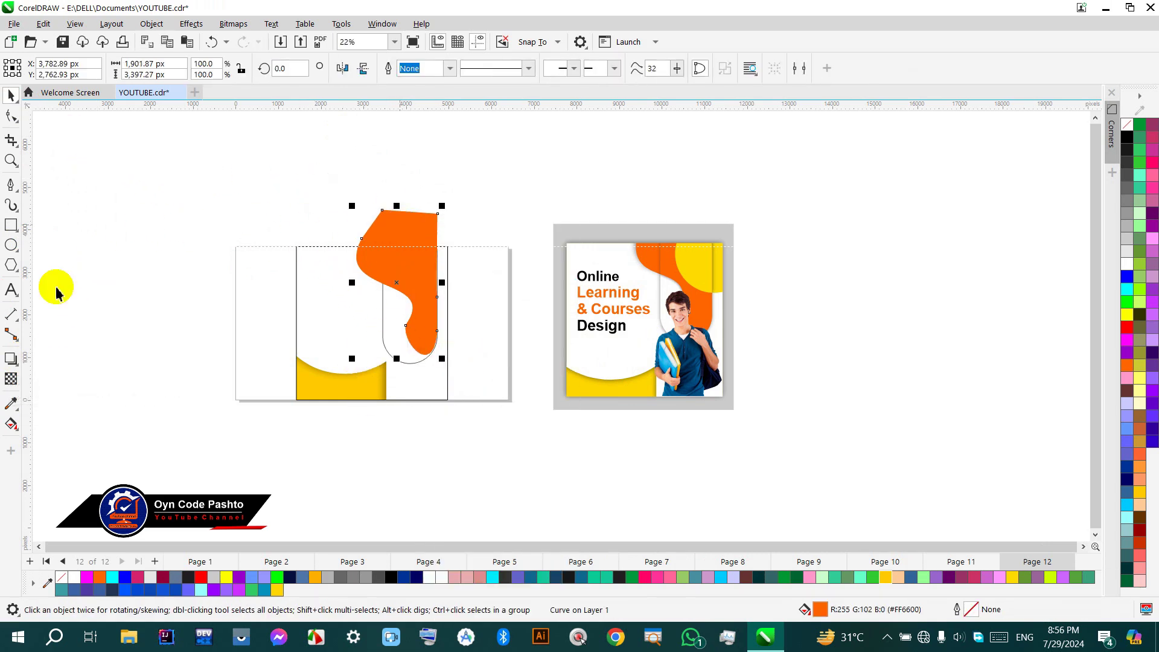
pyautogui.click(11, 359)
pyautogui.moveTo(429, 231); pyautogui.dragTo(396, 355)
pyautogui.click(11, 95)
# Step: Try to PowerClip the shadowed orange shape inside the square design frame, and undo the frame's trial white fill
pyautogui.rightClick(403, 227)
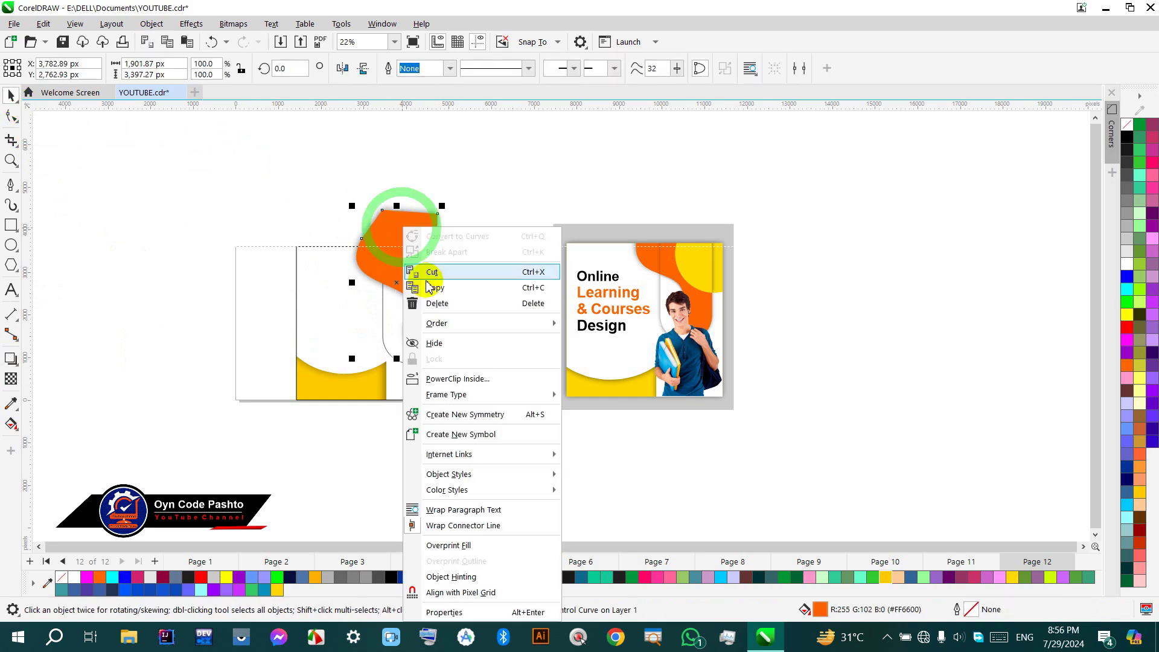
pyautogui.click(447, 378)
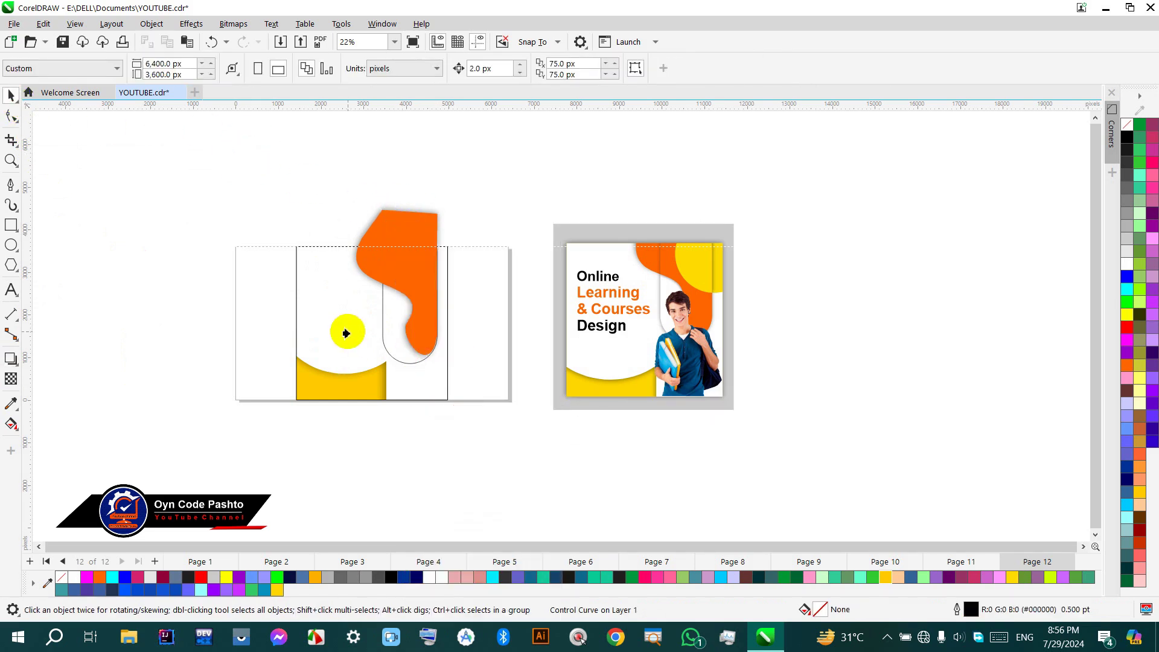
pyautogui.click(358, 325)
pyautogui.click(636, 353)
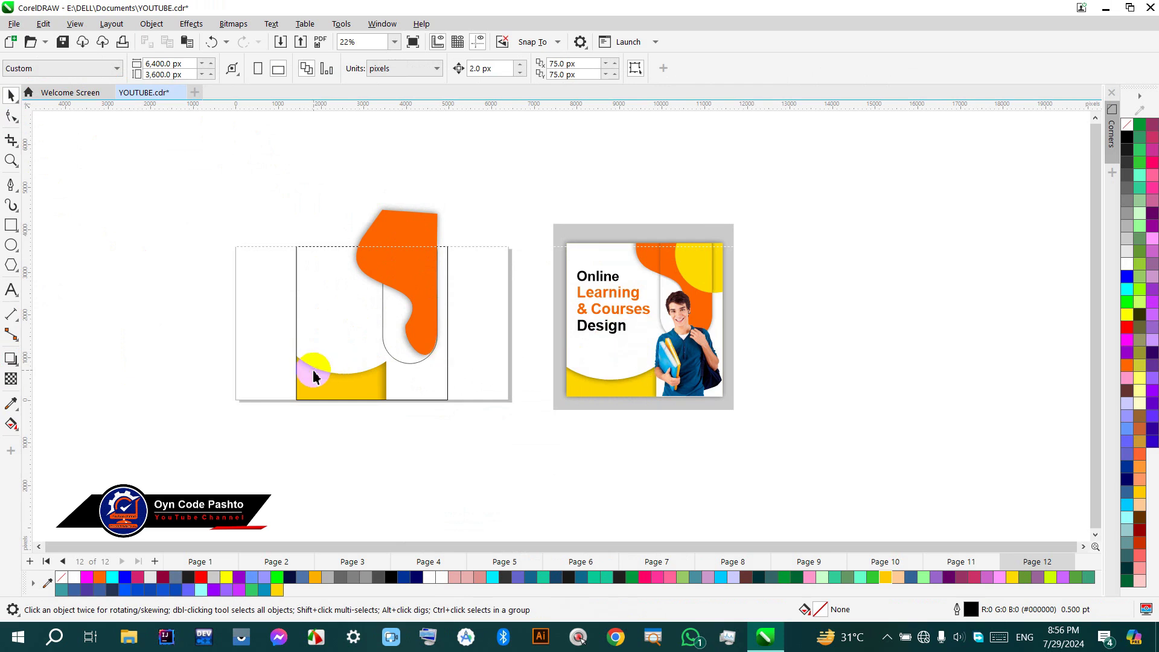
pyautogui.click(419, 264)
pyautogui.rightClick(423, 264)
pyautogui.click(302, 220)
pyautogui.click(306, 271)
pyautogui.click(387, 265)
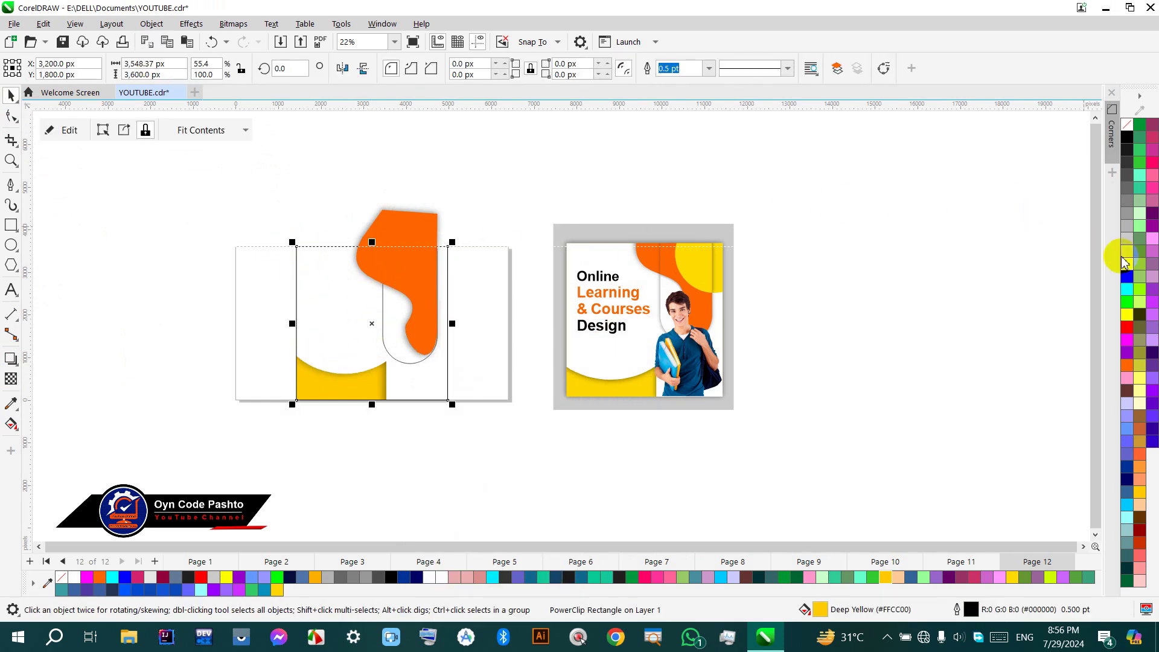
pyautogui.click(354, 208)
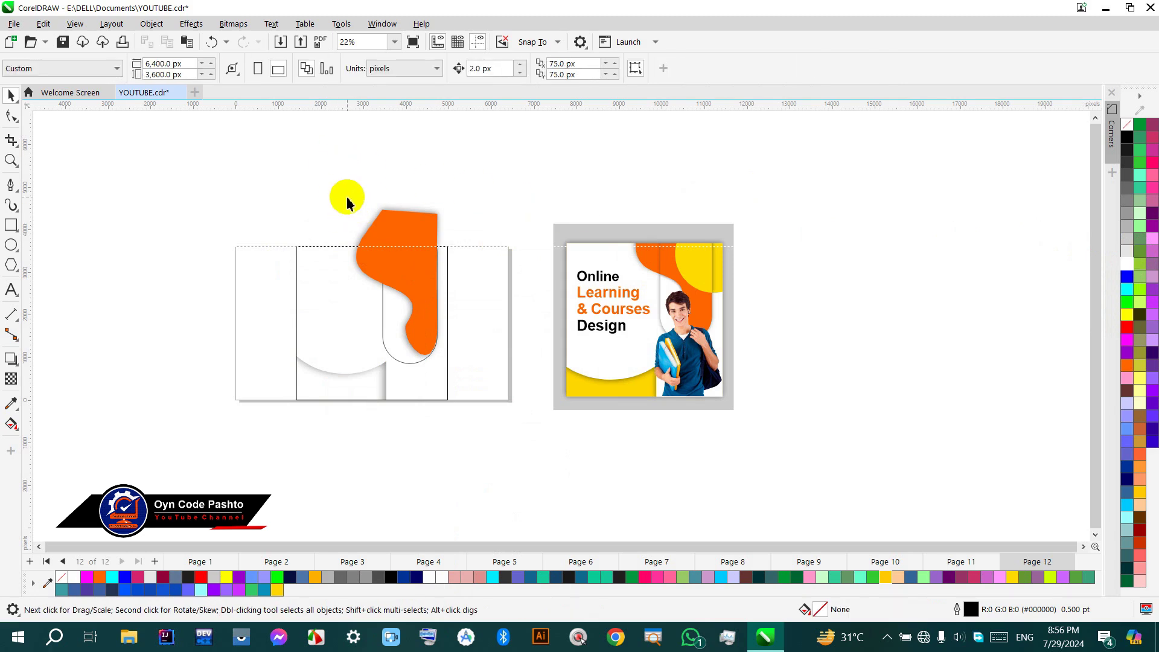
pyautogui.hotkey('ctrl', 'z')
pyautogui.click(343, 198)
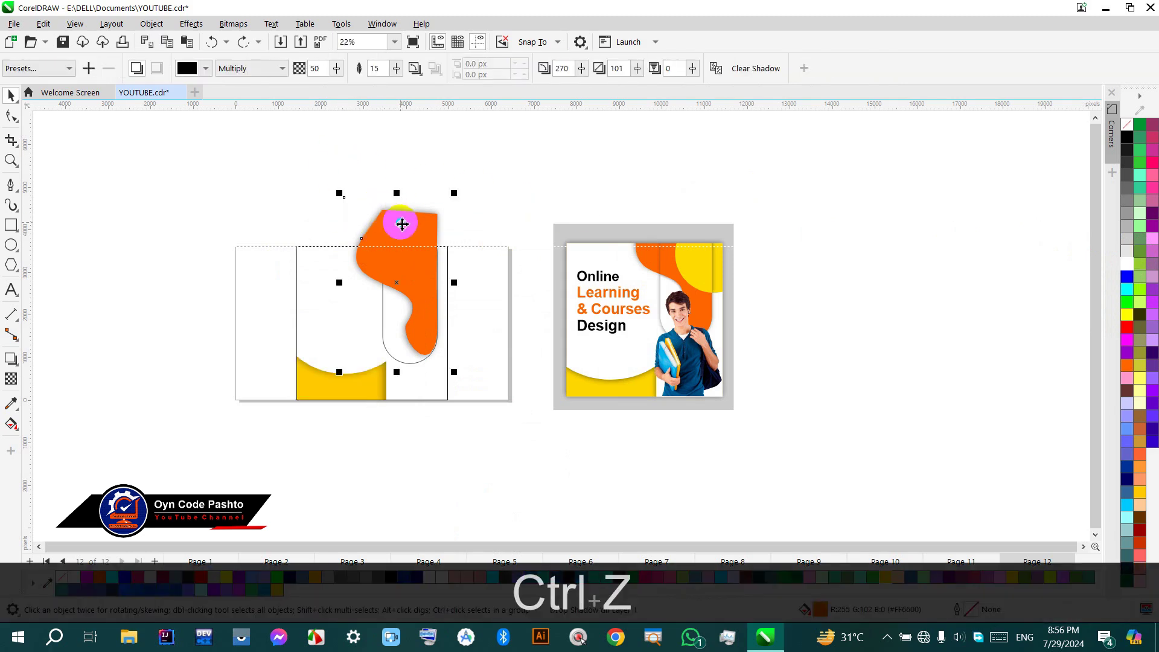
# Step: PowerClip the shadowed orange shape inside the square design frame by targeting the frame's edge
pyautogui.rightClick(402, 224)
pyautogui.click(385, 224)
pyautogui.rightClick(389, 224)
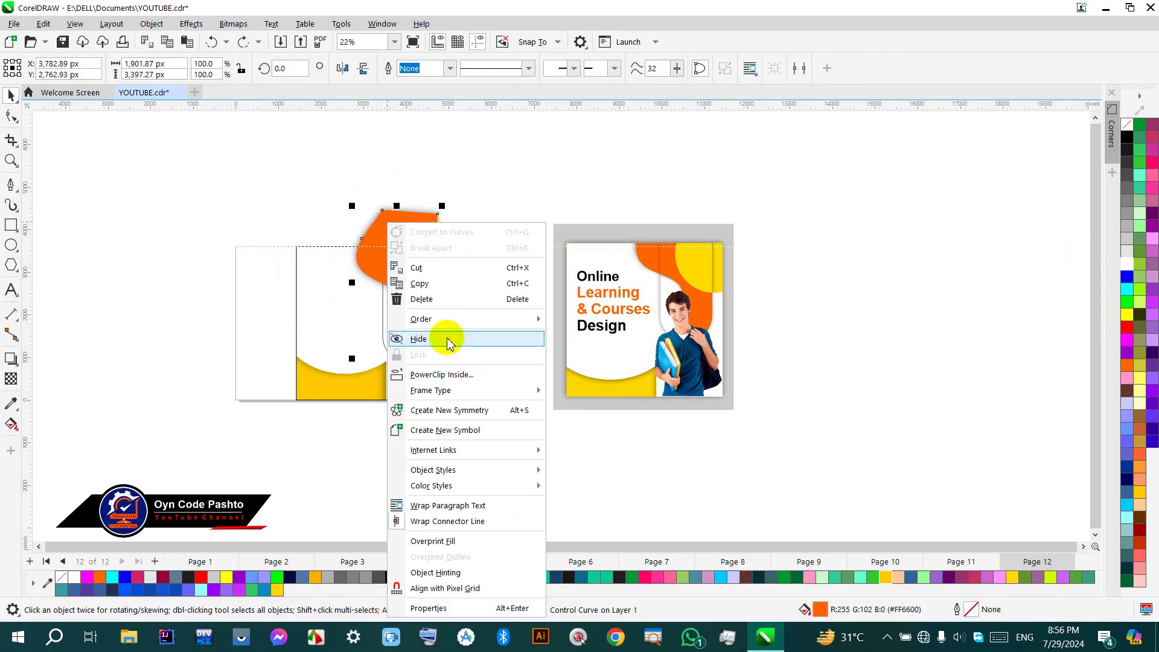
pyautogui.click(452, 376)
pyautogui.click(295, 261)
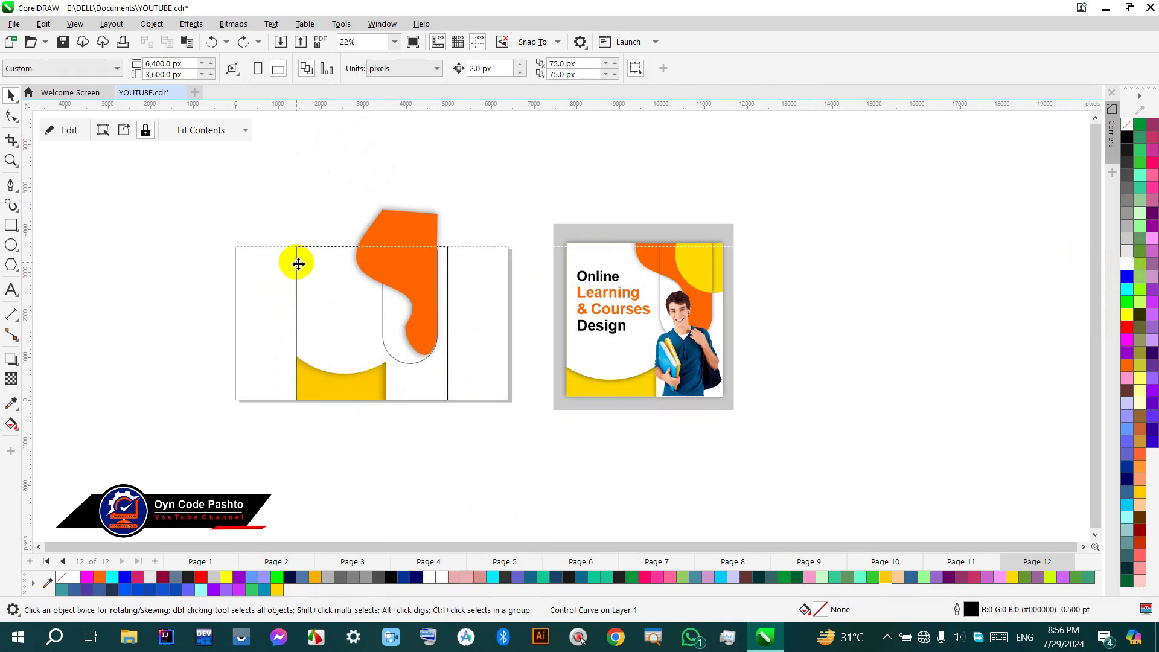
pyautogui.click(332, 211)
pyautogui.click(405, 235)
pyautogui.rightClick(405, 235)
pyautogui.click(380, 201)
# Step: Edit the capsule's PowerClip contents, add a downward drop shadow to the orange shape inside it, and finish editing
pyautogui.click(408, 246)
pyautogui.click(49, 134)
pyautogui.click(382, 228)
pyautogui.click(11, 359)
pyautogui.moveTo(427, 228); pyautogui.dragTo(396, 354)
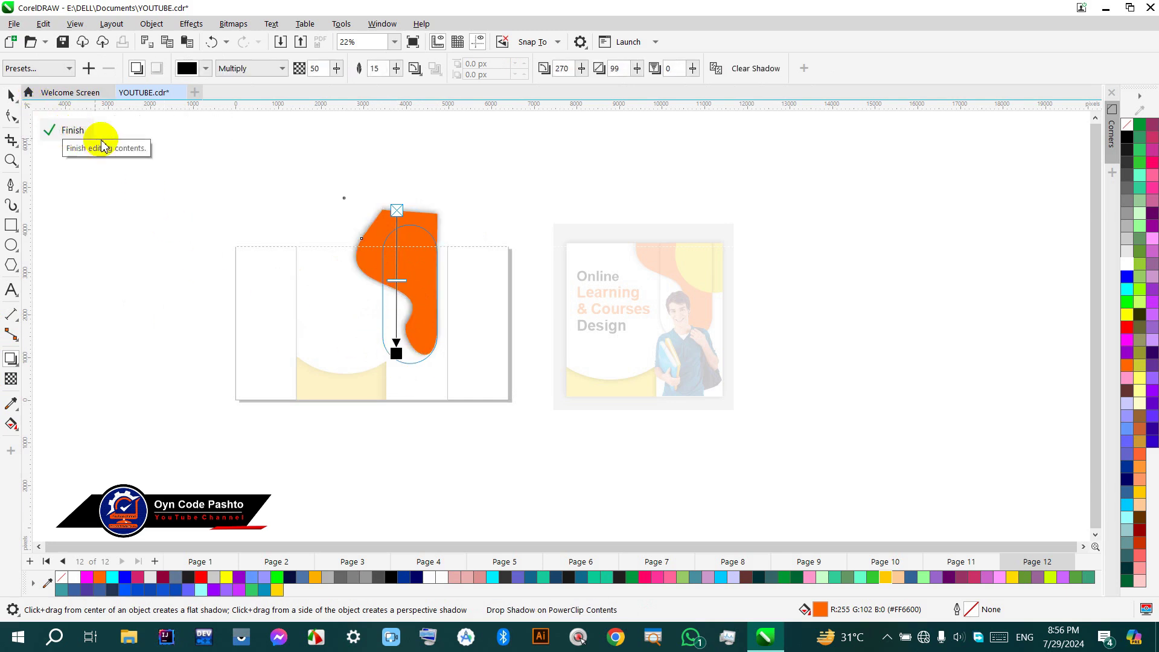
pyautogui.click(71, 131)
pyautogui.press('space')
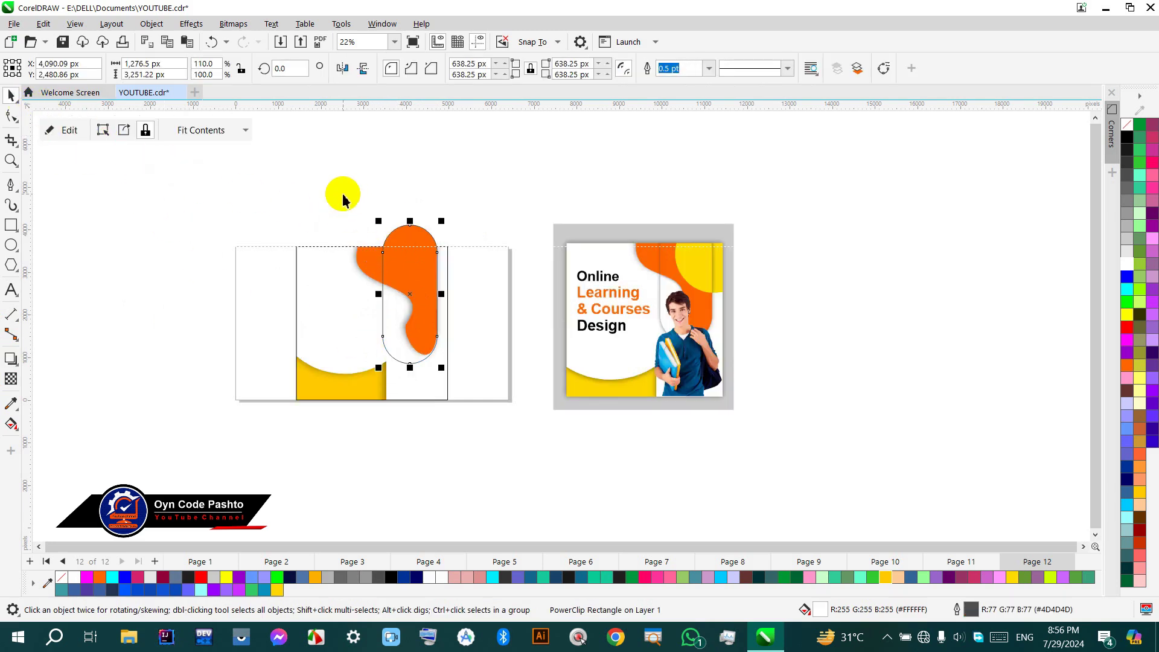
# Step: Draw a circle about 1,761 px in diameter over the frame's upper-right corner, with a Deep Yellow (#FFCC00) fill and no outline
pyautogui.click(390, 235)
pyautogui.scroll(1, 405, 243)
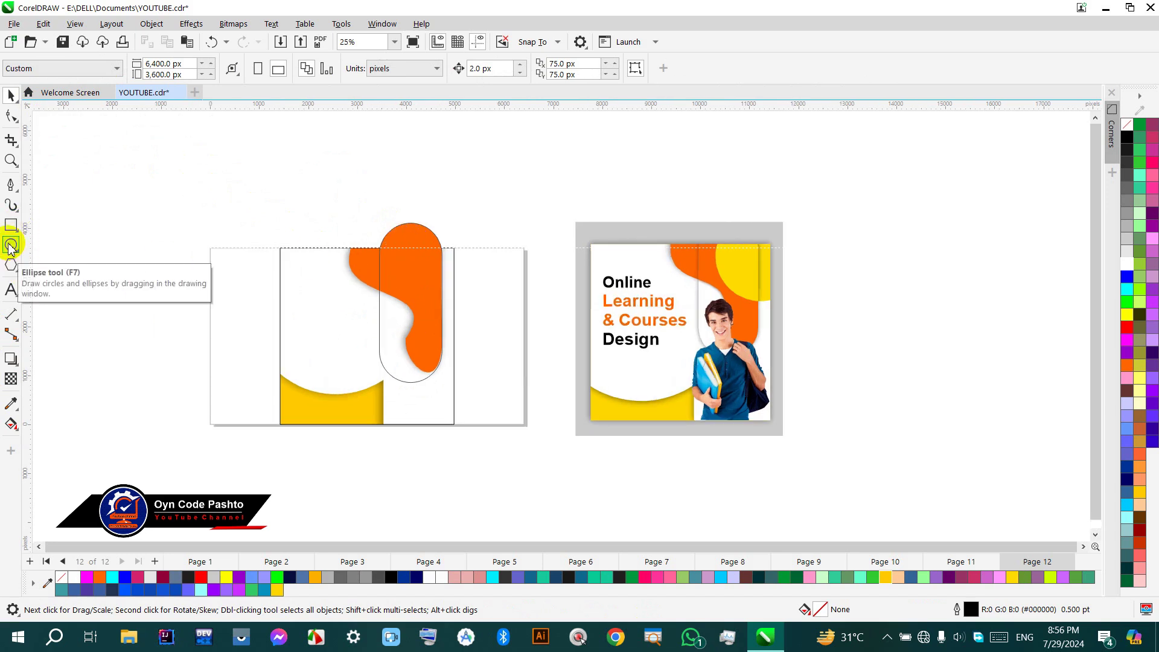
pyautogui.click(11, 244)
pyautogui.moveTo(483, 212); pyautogui.dragTo(415, 294)
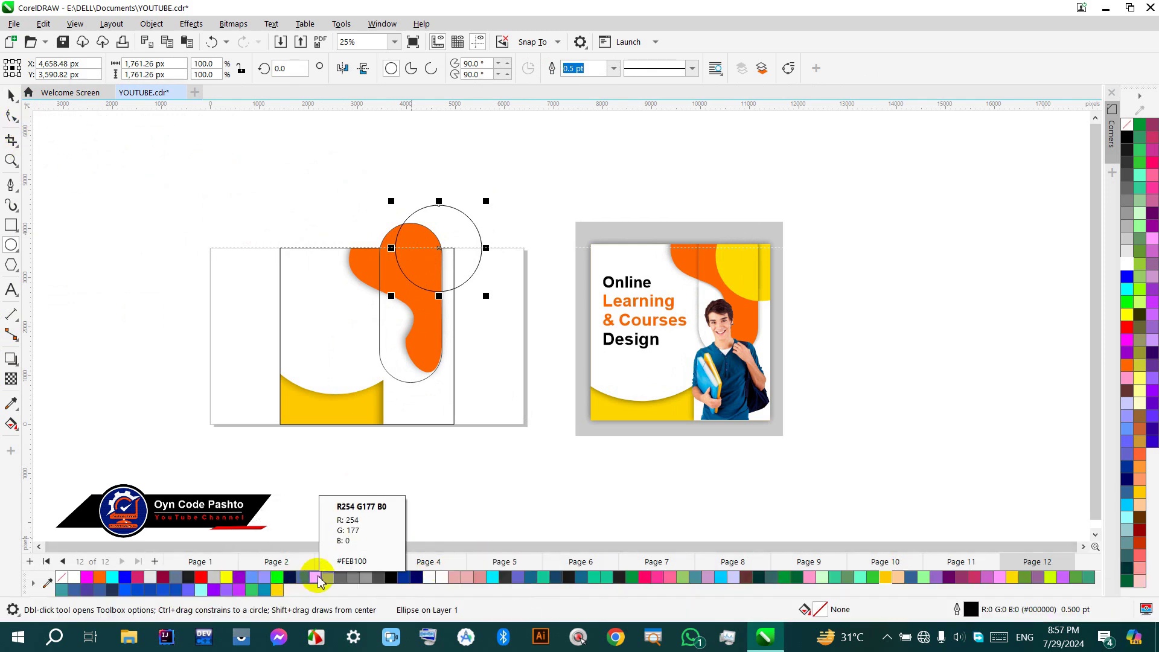
pyautogui.click(885, 578)
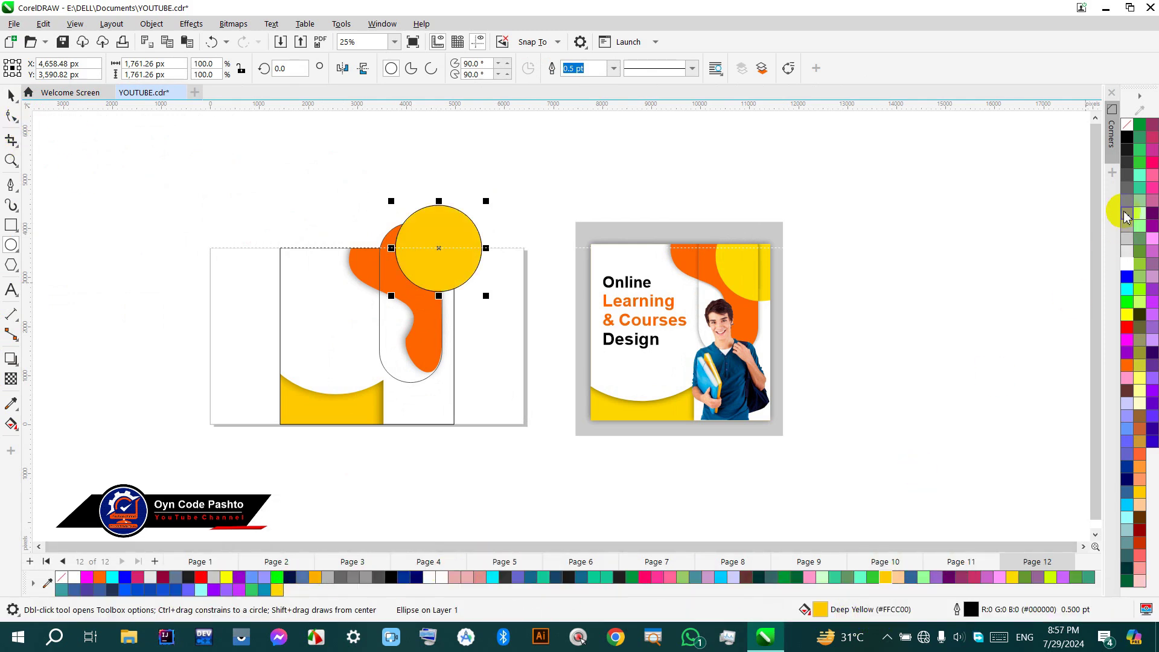
pyautogui.click(11, 95)
pyautogui.click(438, 230)
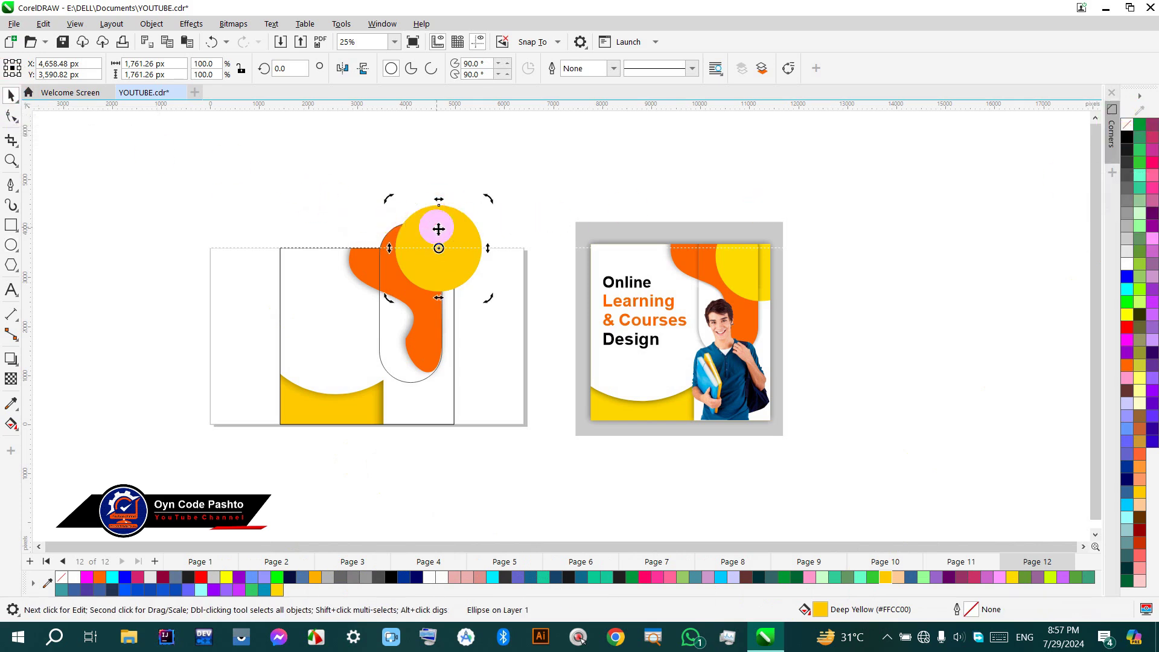
# Step: Copy the yellow circle and place a duplicate directly over it
pyautogui.click(409, 209)
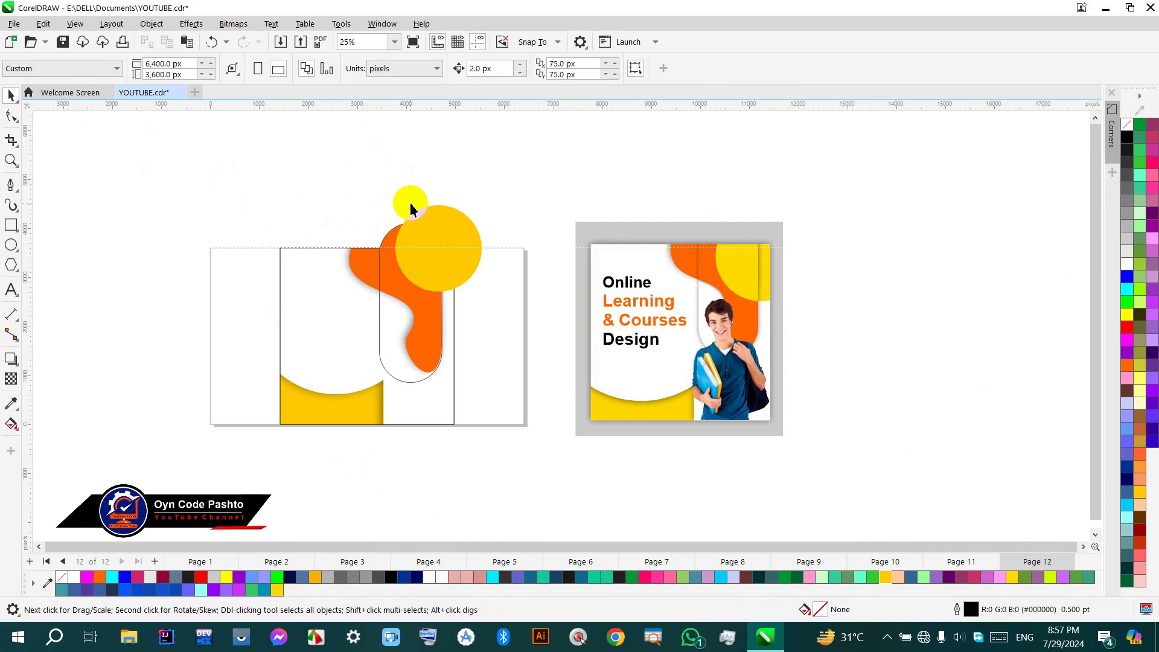
pyautogui.click(423, 227)
pyautogui.hotkey('ctrl', 'c')
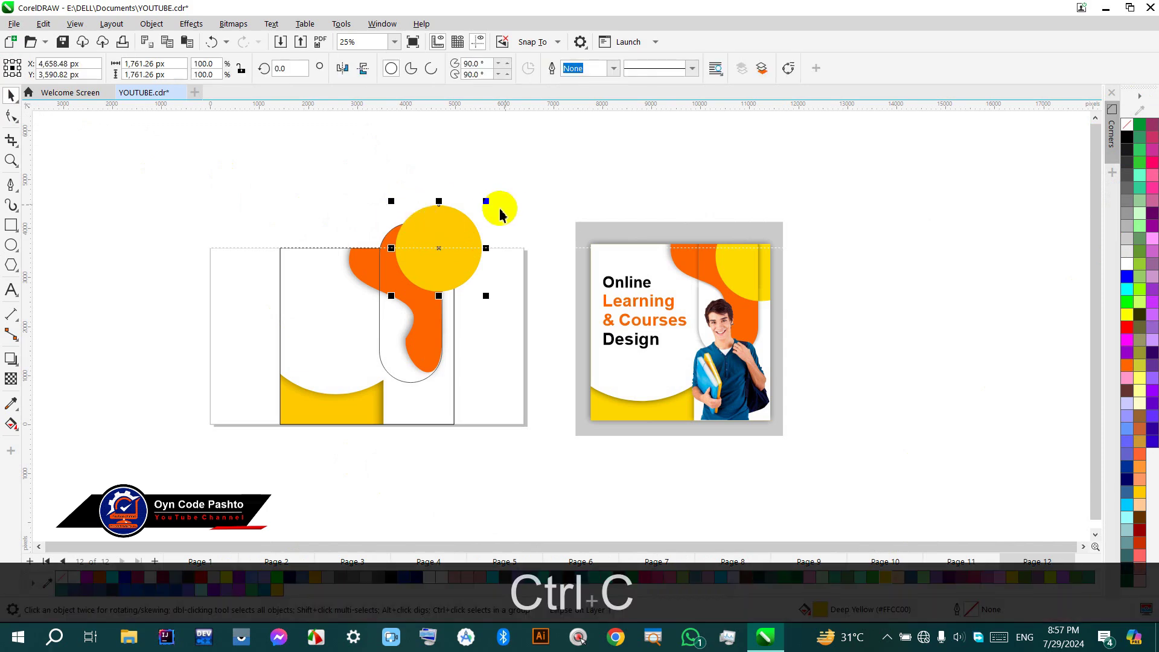
pyautogui.rightClick(460, 230)
pyautogui.click(555, 191)
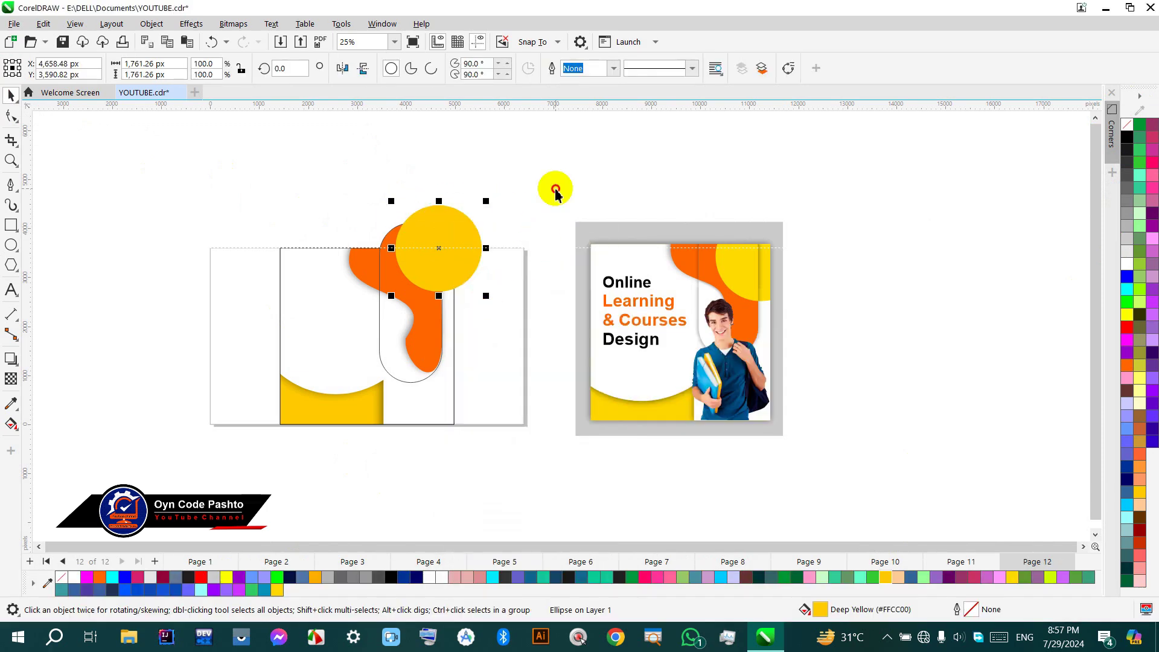
pyautogui.rightClick(555, 192)
pyautogui.click(574, 287)
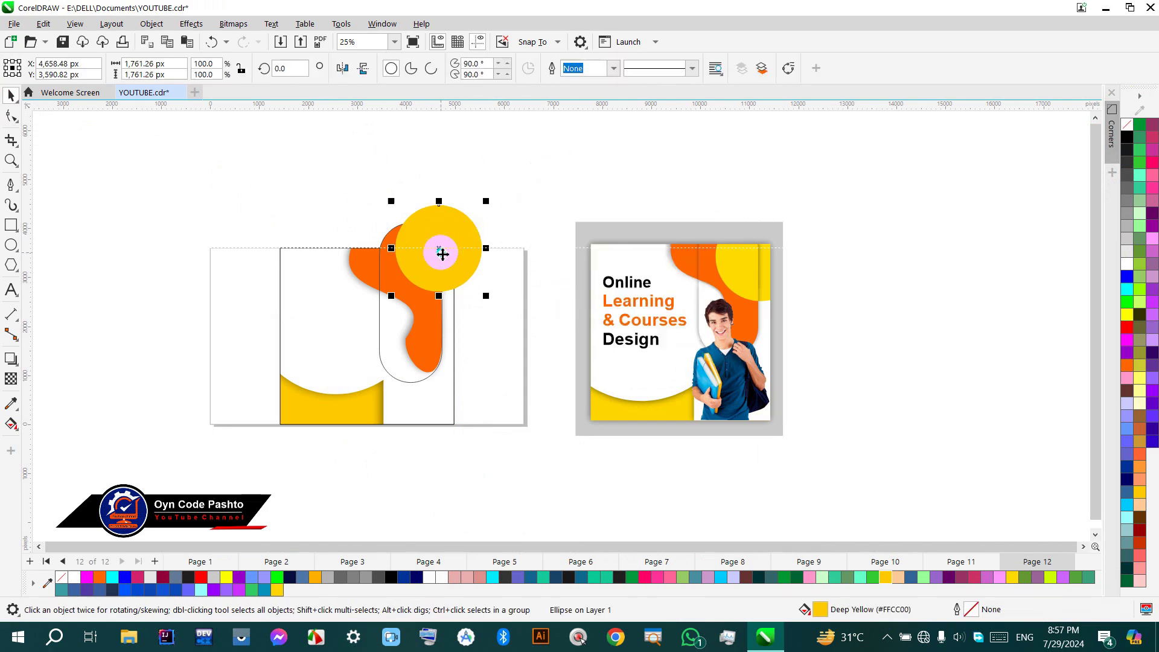
# Step: PowerClip one of the two overlapping yellow circles inside the white capsule
pyautogui.rightClick(442, 254)
pyautogui.click(470, 378)
pyautogui.click(396, 365)
pyautogui.click(378, 219)
# Step: PowerClip the remaining yellow circle inside the square design frame
pyautogui.click(435, 227)
pyautogui.rightClick(435, 229)
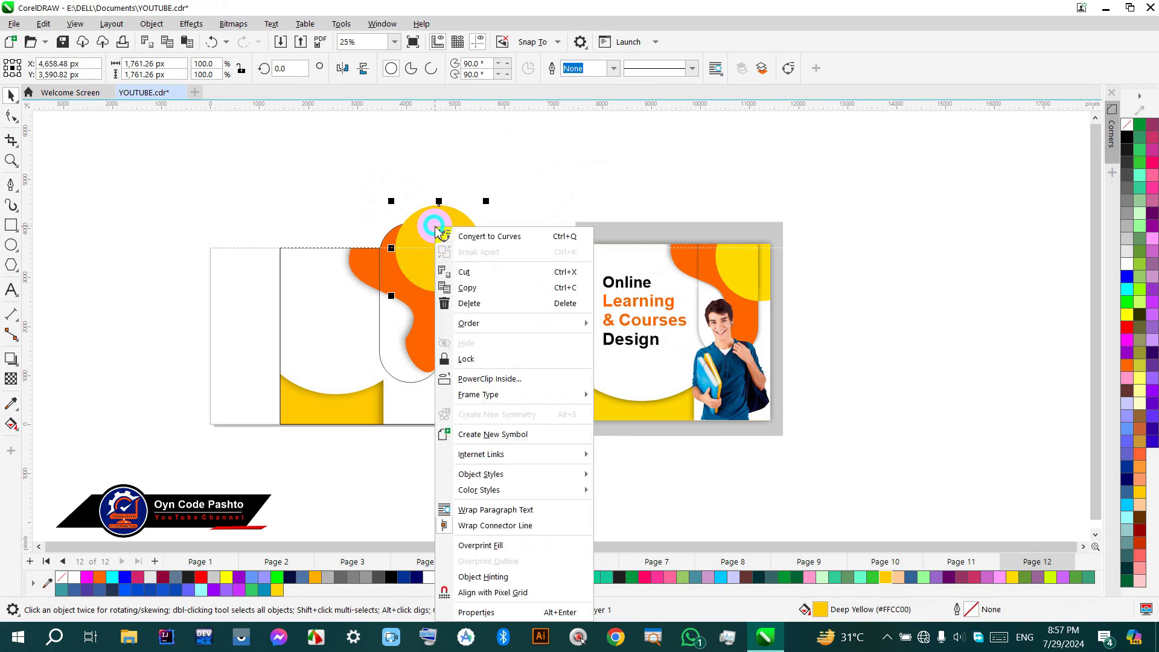
pyautogui.click(461, 377)
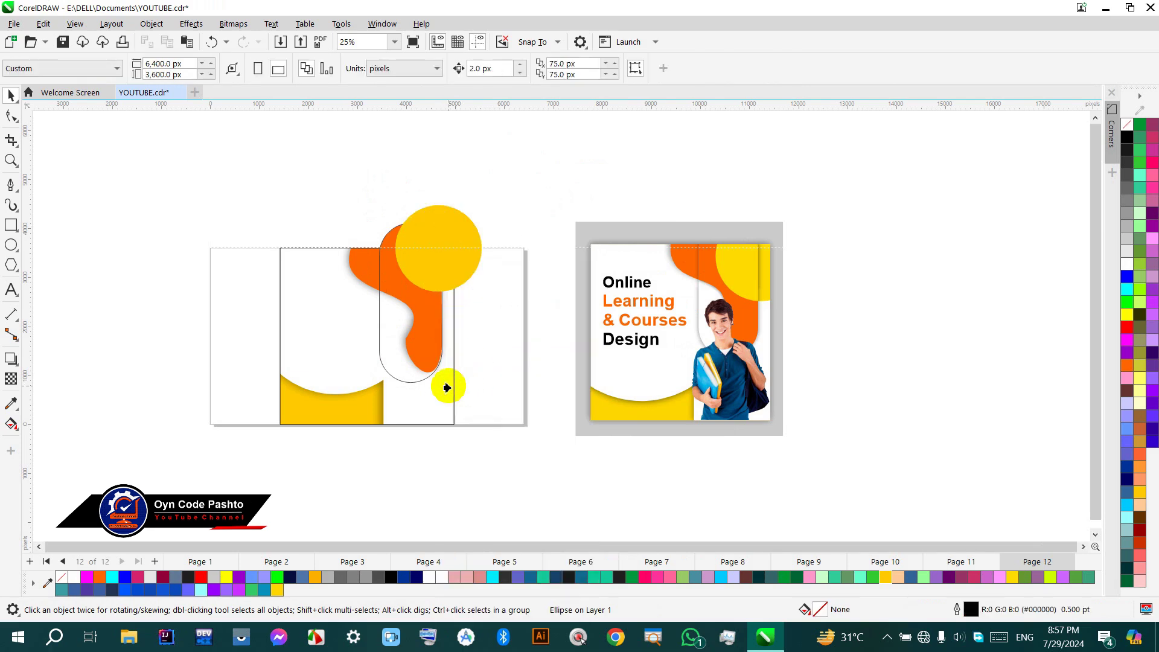
pyautogui.click(447, 387)
# Step: PowerClip the capsule, without a shadow, inside the square design frame
pyautogui.click(406, 238)
pyautogui.rightClick(407, 239)
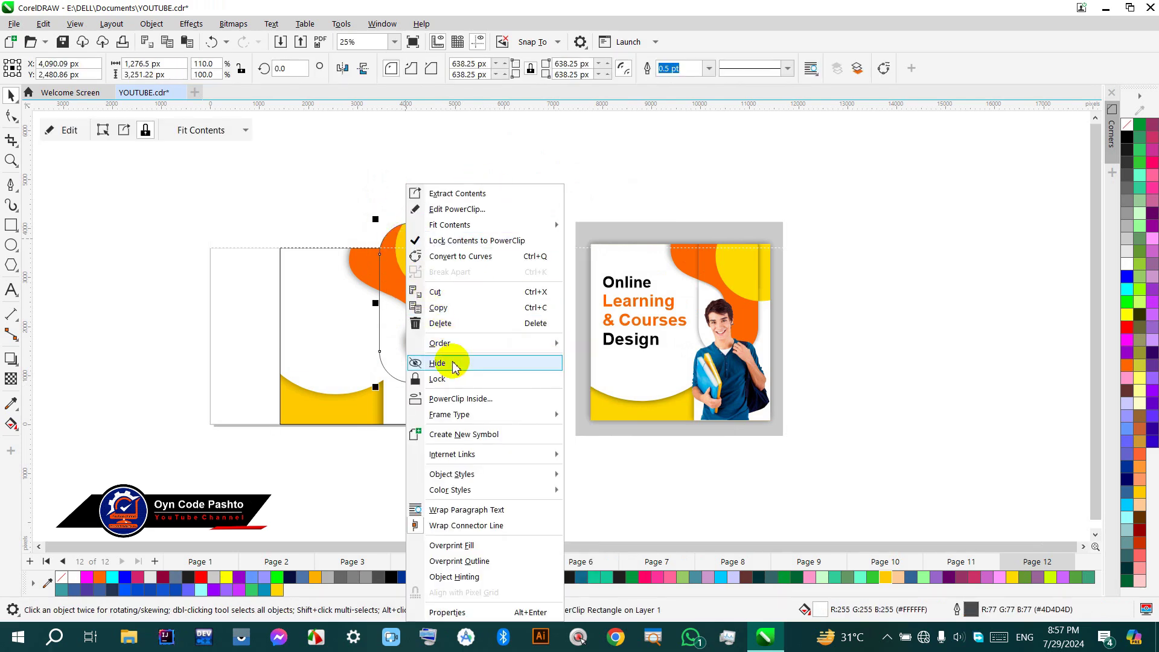
pyautogui.click(325, 350)
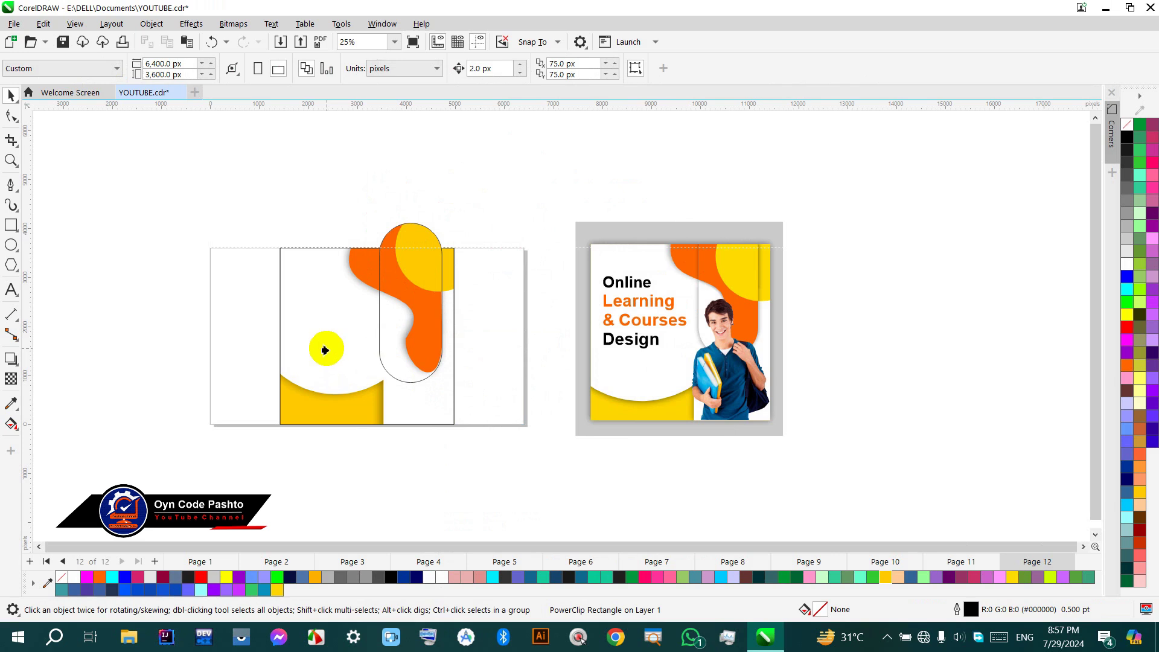
pyautogui.click(1126, 125)
pyautogui.click(658, 398)
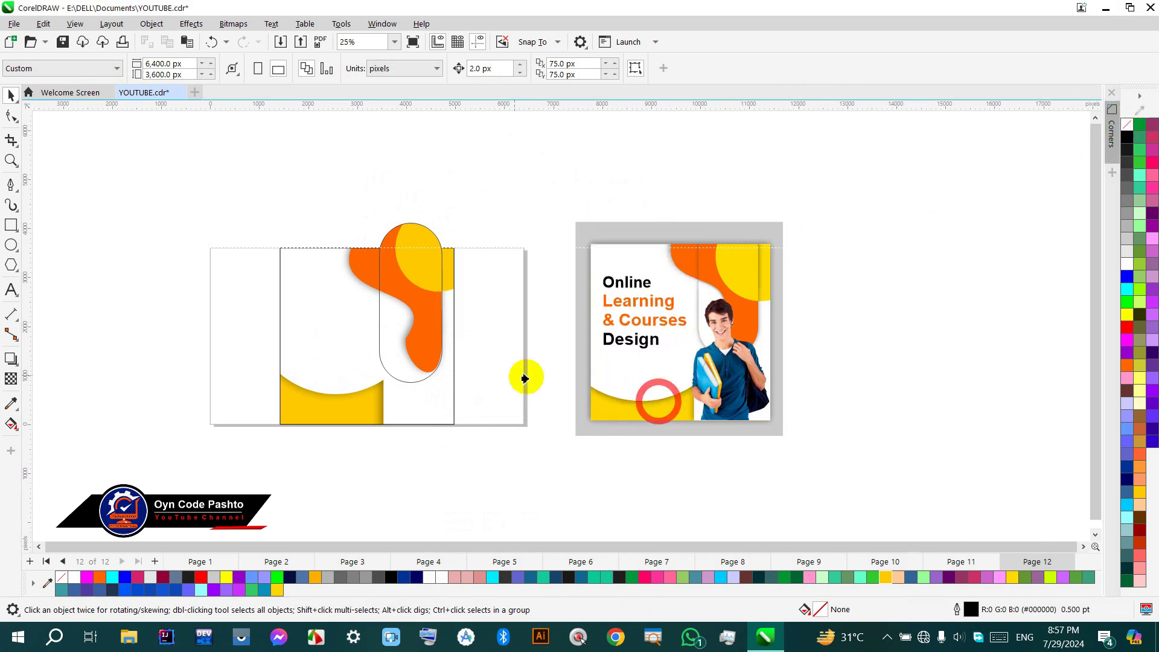
pyautogui.click(344, 355)
# Step: Open the square frame's contents for editing and set the capsule's outline to 40% black (#999999)
pyautogui.click(393, 277)
pyautogui.click(70, 130)
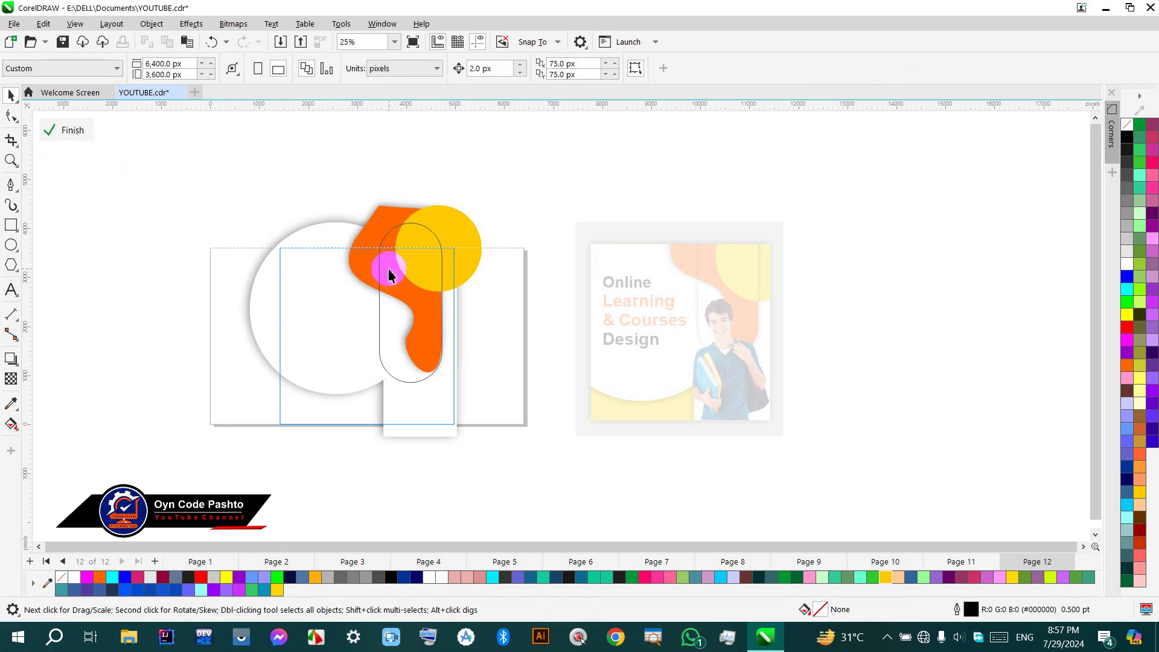
pyautogui.click(382, 264)
pyautogui.click(71, 134)
pyautogui.hotkey('ctrl', 'z')
pyautogui.hotkey('ctrl', 'z')
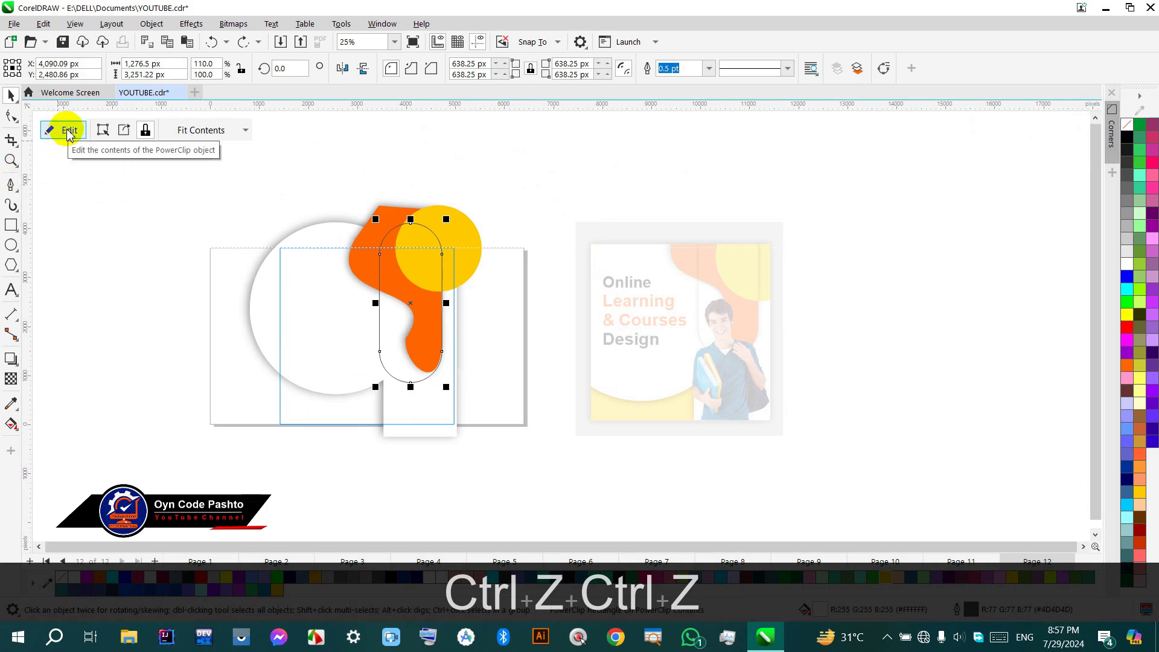
pyautogui.rightClick(1126, 213)
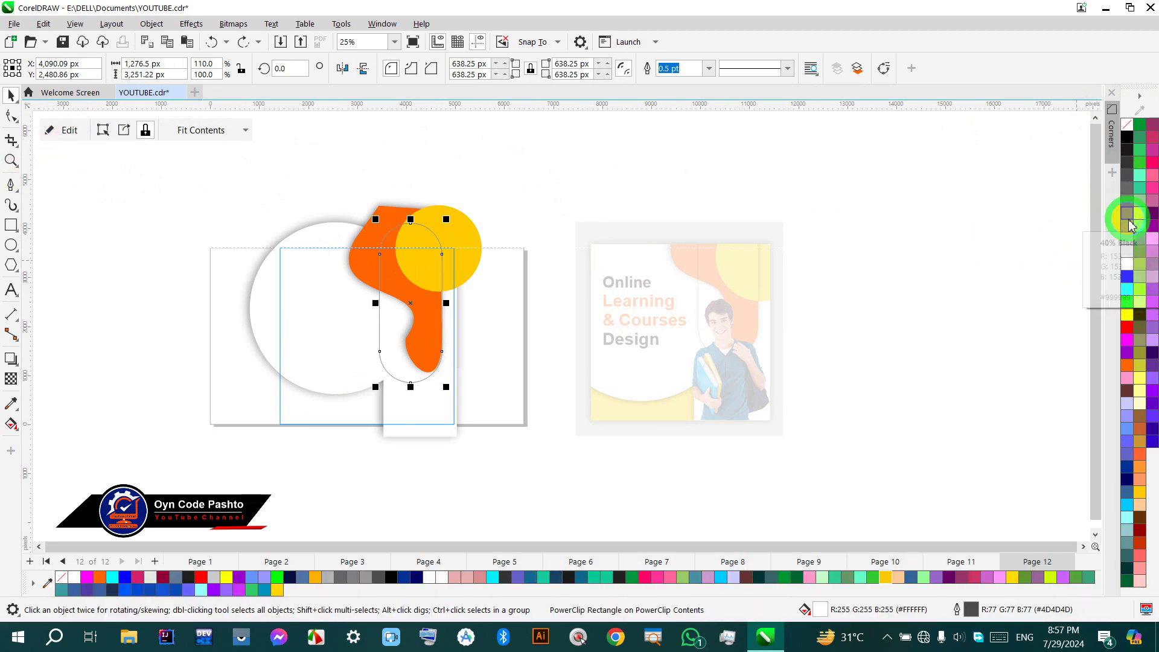
pyautogui.click(70, 130)
pyautogui.click(478, 302)
pyautogui.click(72, 130)
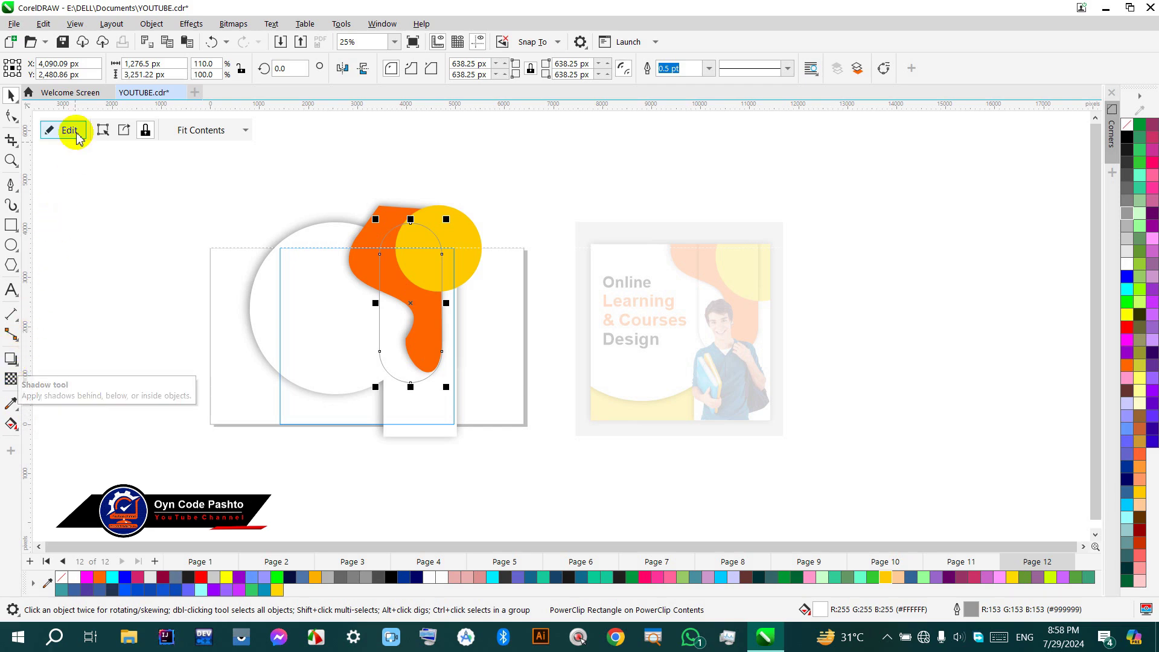
# Step: Undo the capsule's outline color change and its PowerClip into the square frame
pyautogui.hotkey('ctrl', 'z')
pyautogui.hotkey('ctrl', 'z')
pyautogui.hotkey('ctrl', 'z')
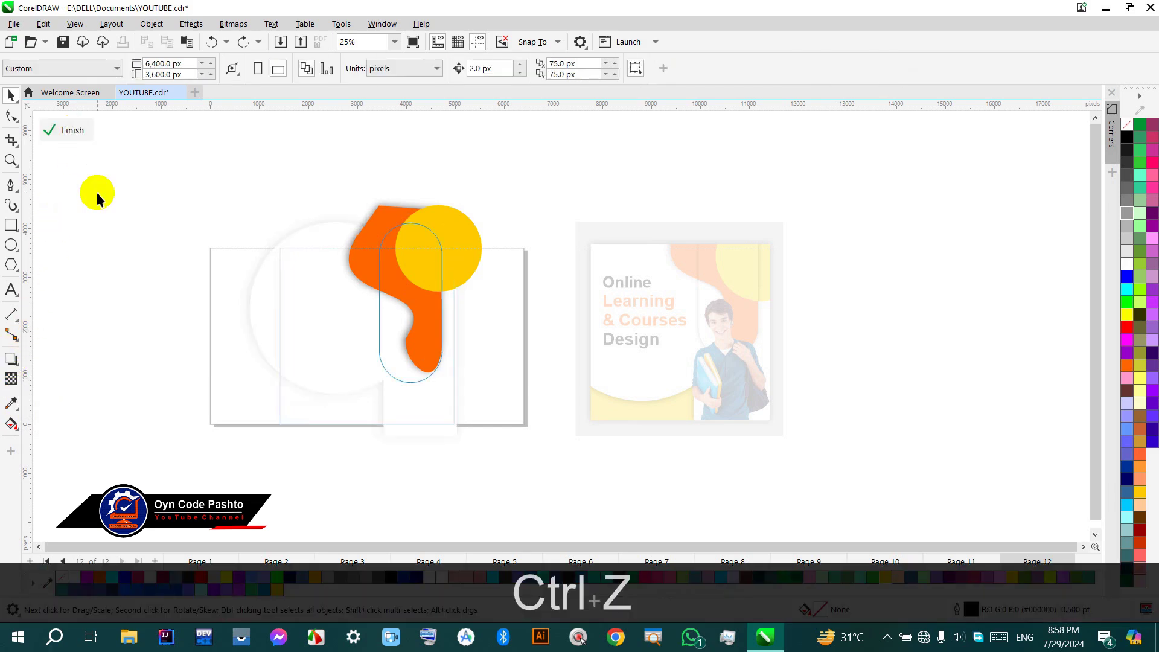
pyautogui.hotkey('ctrl', 'z')
pyautogui.hotkey('ctrl', 'z')
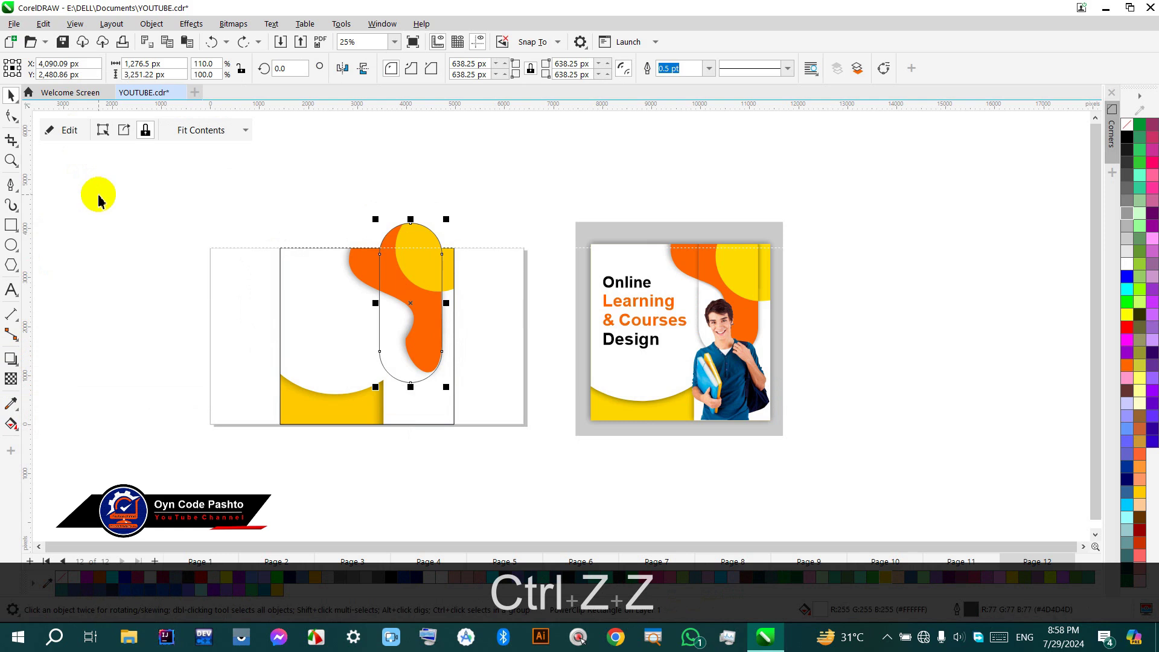
# Step: Add a downward drop shadow to the capsule and remove its outline
pyautogui.click(11, 359)
pyautogui.moveTo(410, 224); pyautogui.dragTo(408, 387)
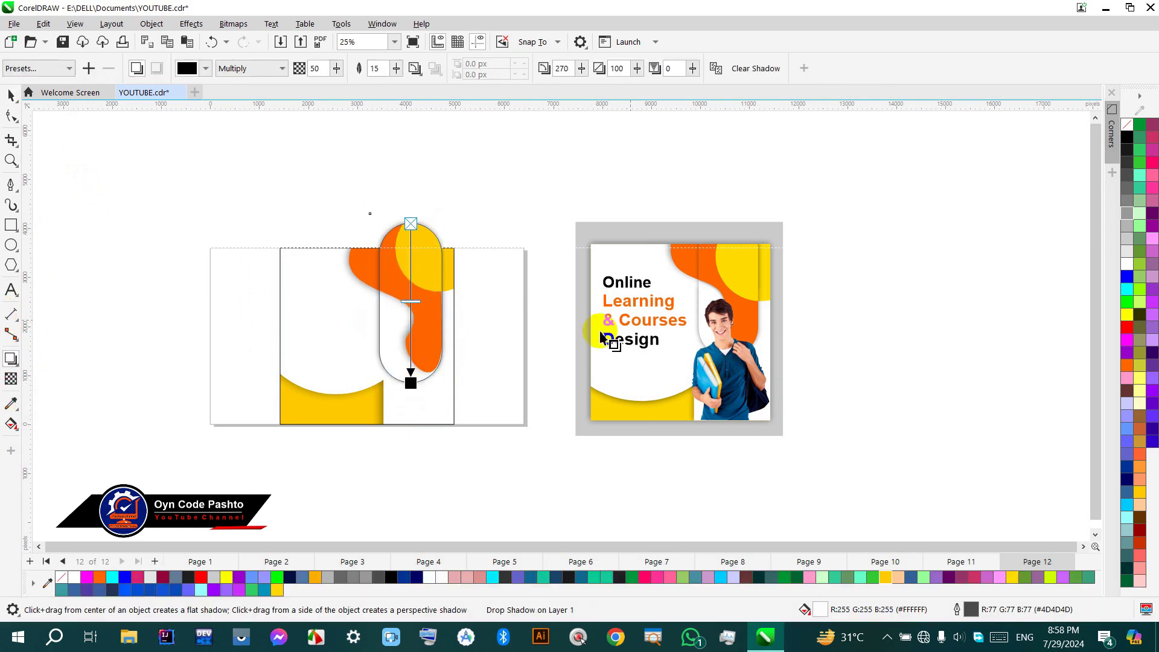
pyautogui.moveTo(1124, 137); pyautogui.dragTo(383, 295)
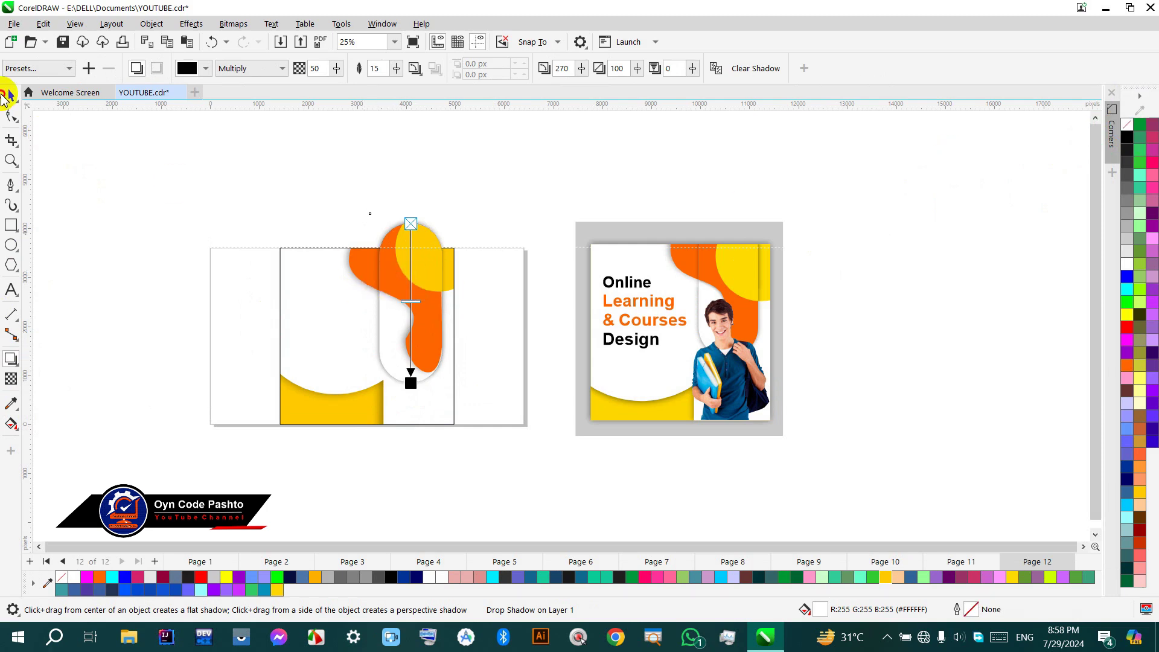
# Step: PowerClip the shadowed capsule inside the square design frame
pyautogui.click(11, 96)
pyautogui.rightClick(423, 252)
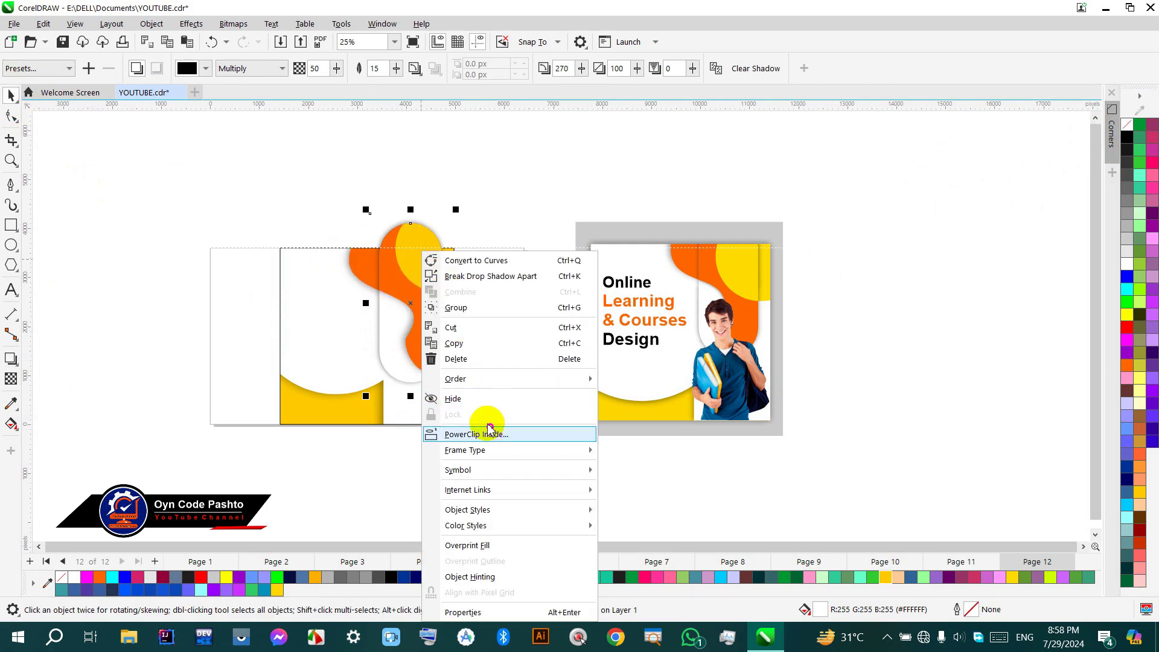
pyautogui.click(489, 434)
pyautogui.click(305, 321)
pyautogui.scroll(2, 380, 302)
pyautogui.scroll(-2, 453, 296)
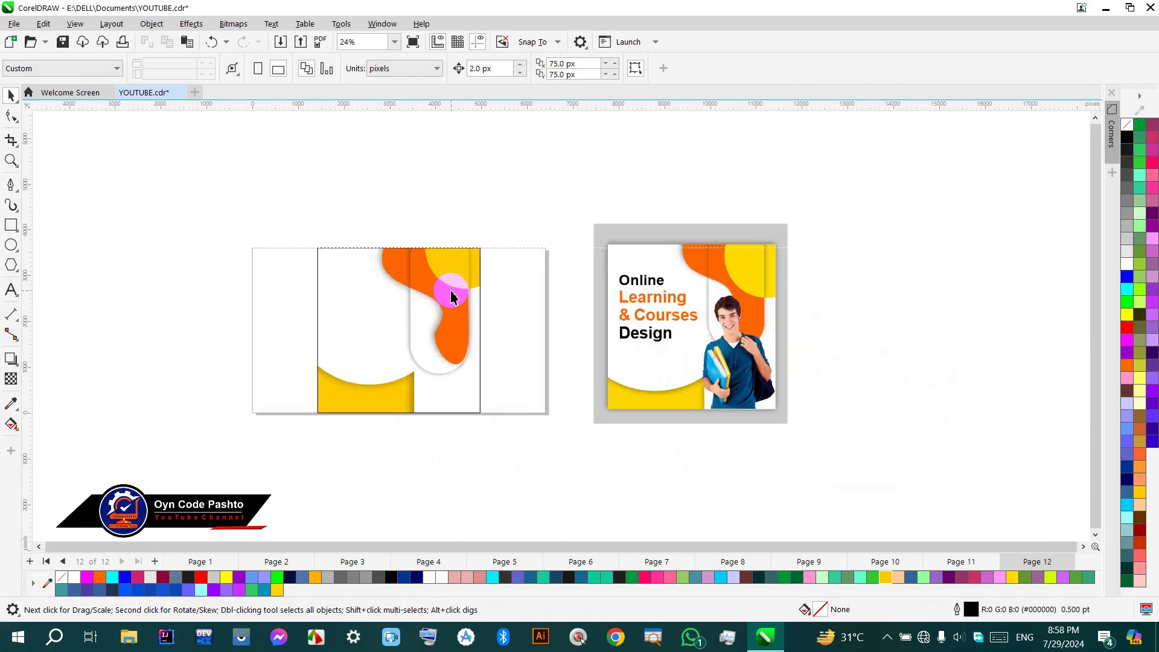
# Step: Open the square frame's and nested capsule's contents and pull the orange shape's lower right node outward past the capsule's edge
pyautogui.click(454, 354)
pyautogui.click(63, 131)
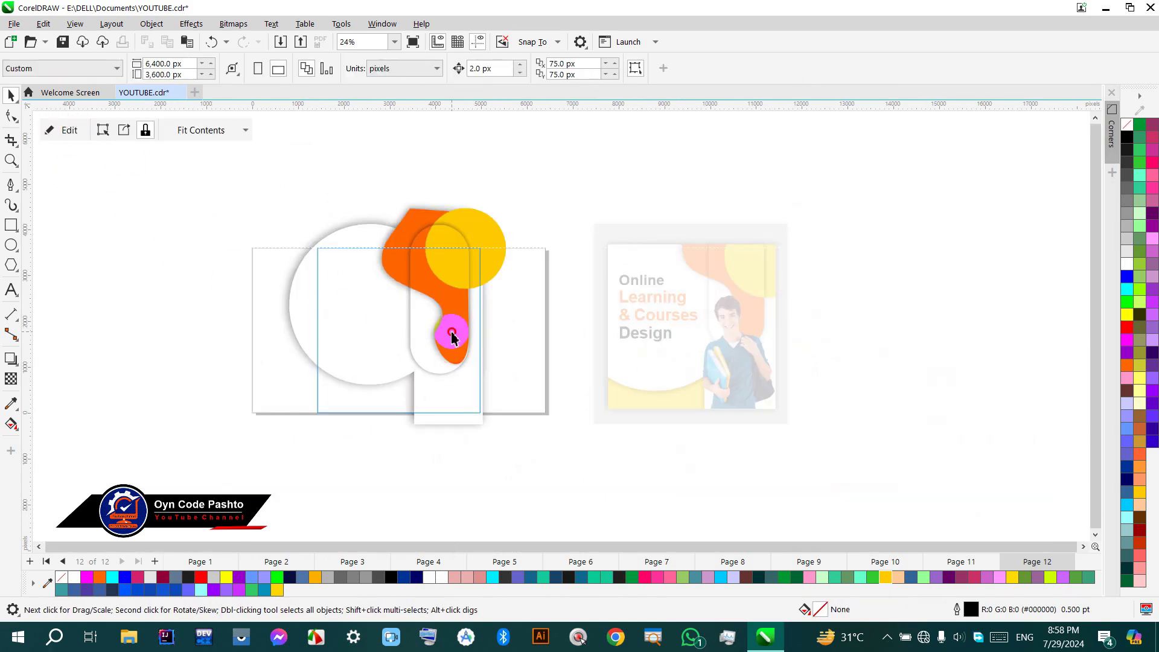
pyautogui.click(11, 116)
pyautogui.scroll(1, 510, 374)
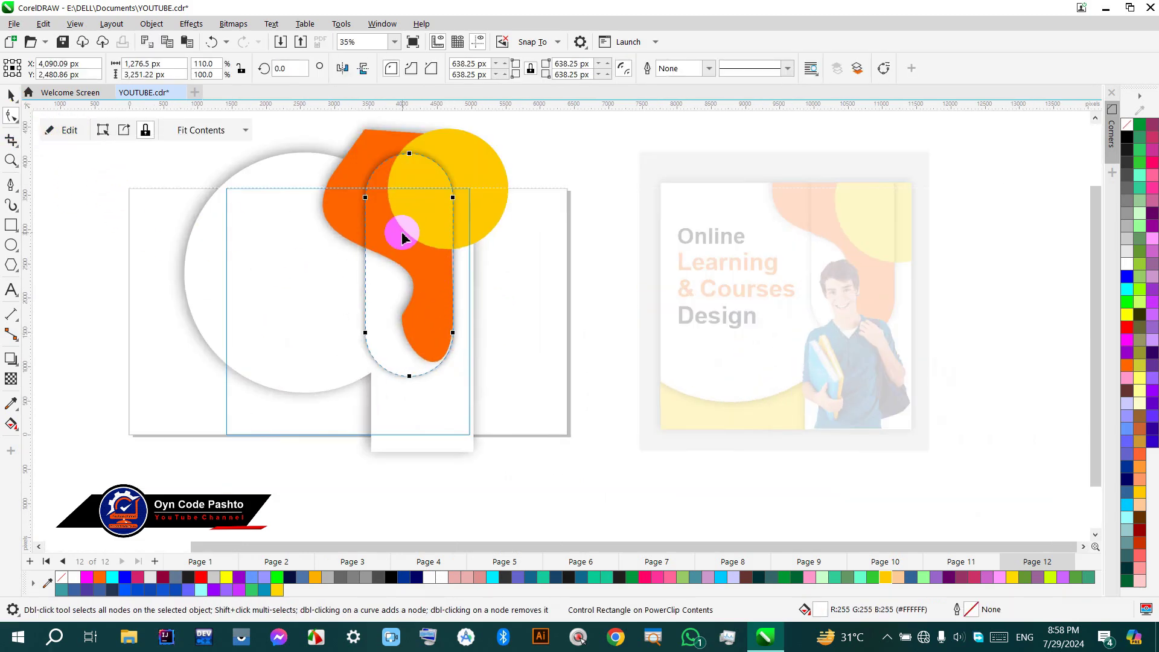
pyautogui.click(62, 130)
pyautogui.click(429, 326)
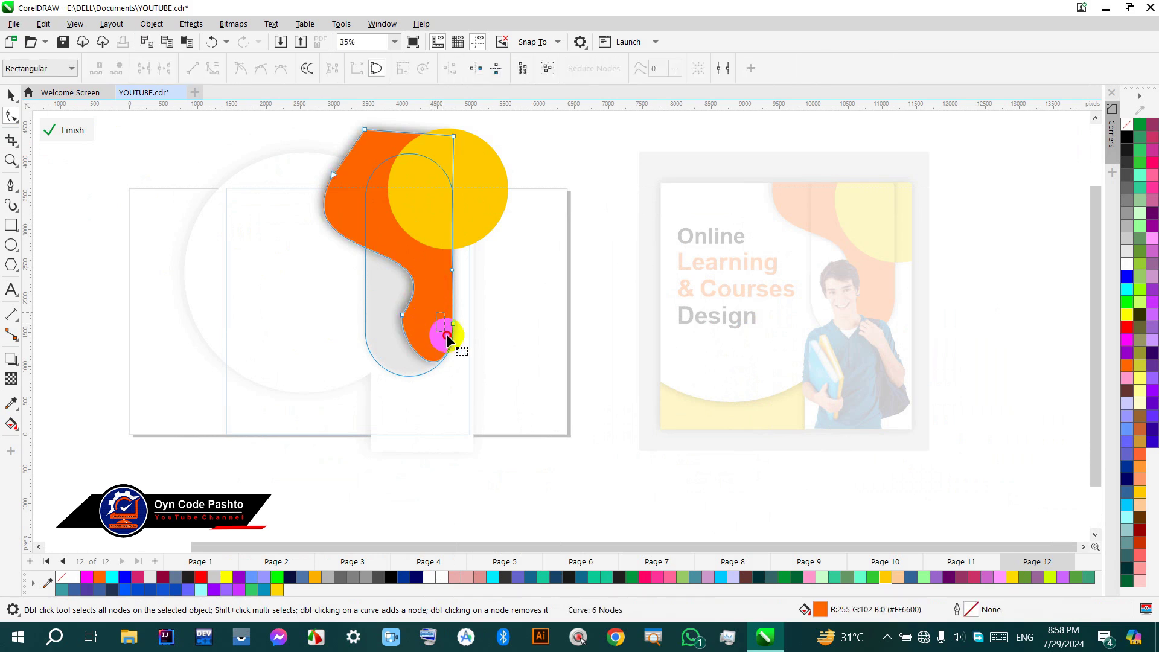
pyautogui.click(453, 324)
pyautogui.scroll(2, 453, 320)
pyautogui.moveTo(454, 309); pyautogui.dragTo(464, 328)
pyautogui.click(66, 132)
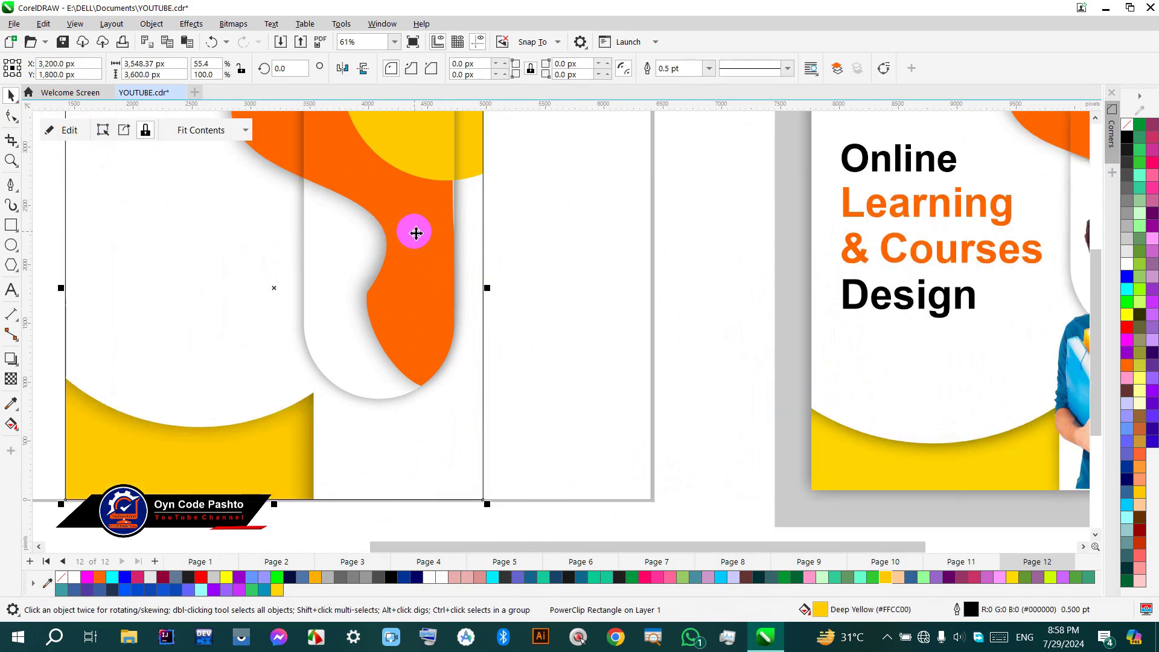
# Step: Reopen the capsule's contents, bulge the orange shape's right edge outward past the capsule, and finish editing both PowerClips
pyautogui.click(67, 131)
pyautogui.click(62, 128)
pyautogui.click(423, 209)
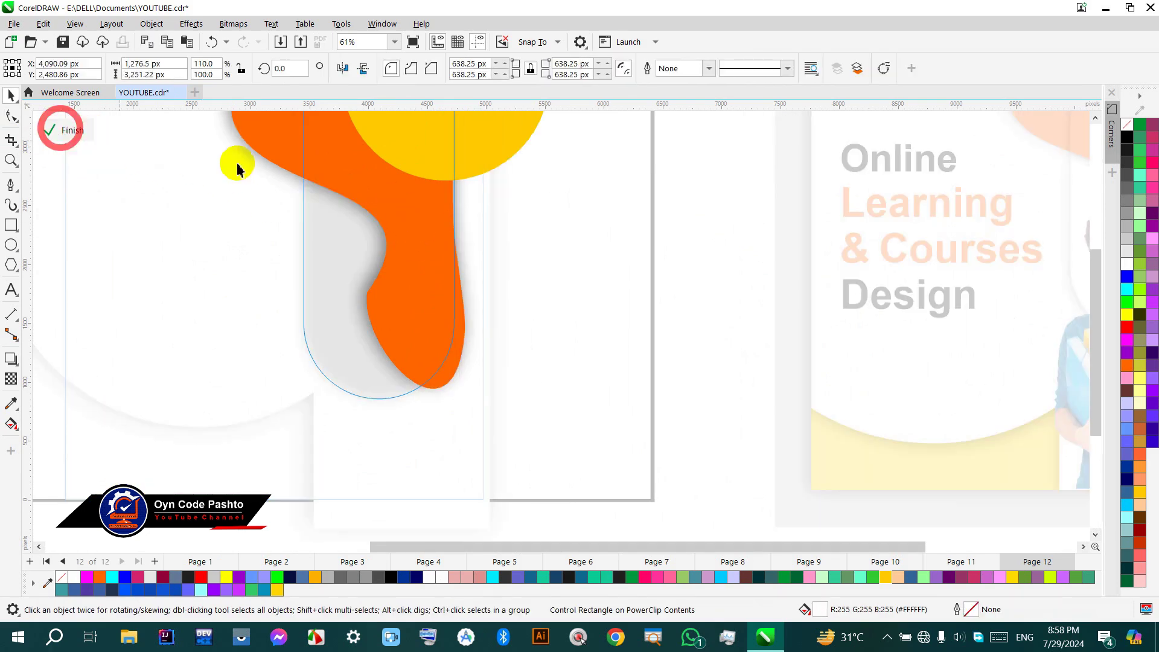
pyautogui.scroll(-2, 423, 210)
pyautogui.click(11, 118)
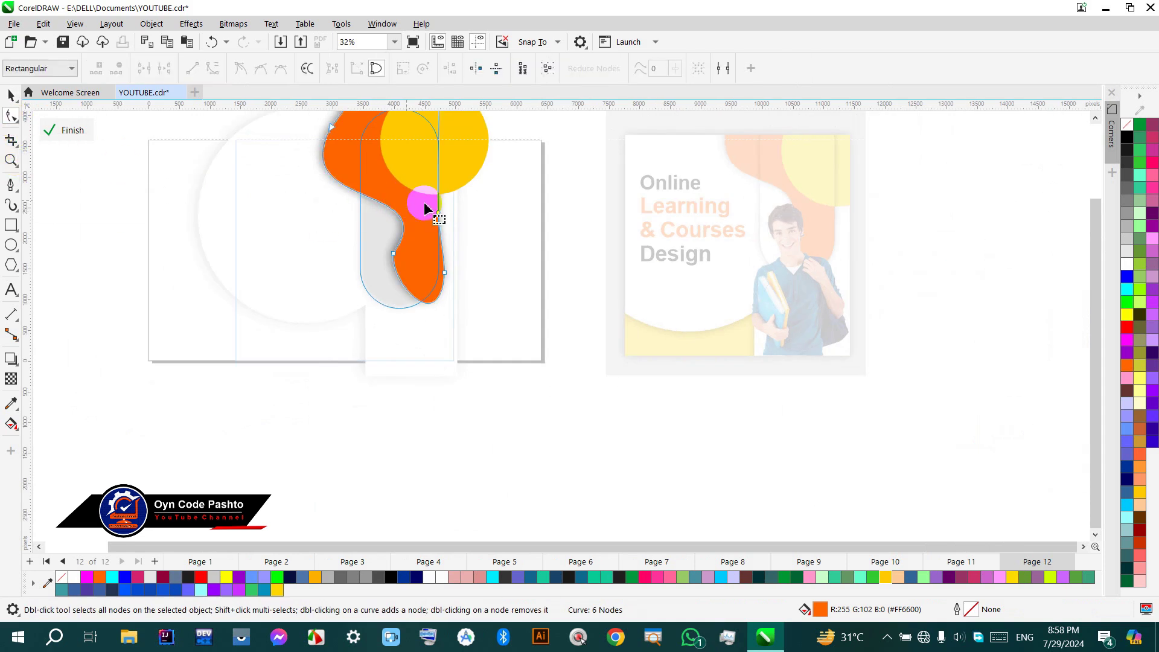
pyautogui.moveTo(440, 211)
pyautogui.mouseDown()
pyautogui.moveTo(457, 203)
pyautogui.moveTo(439, 208)
pyautogui.mouseUp()
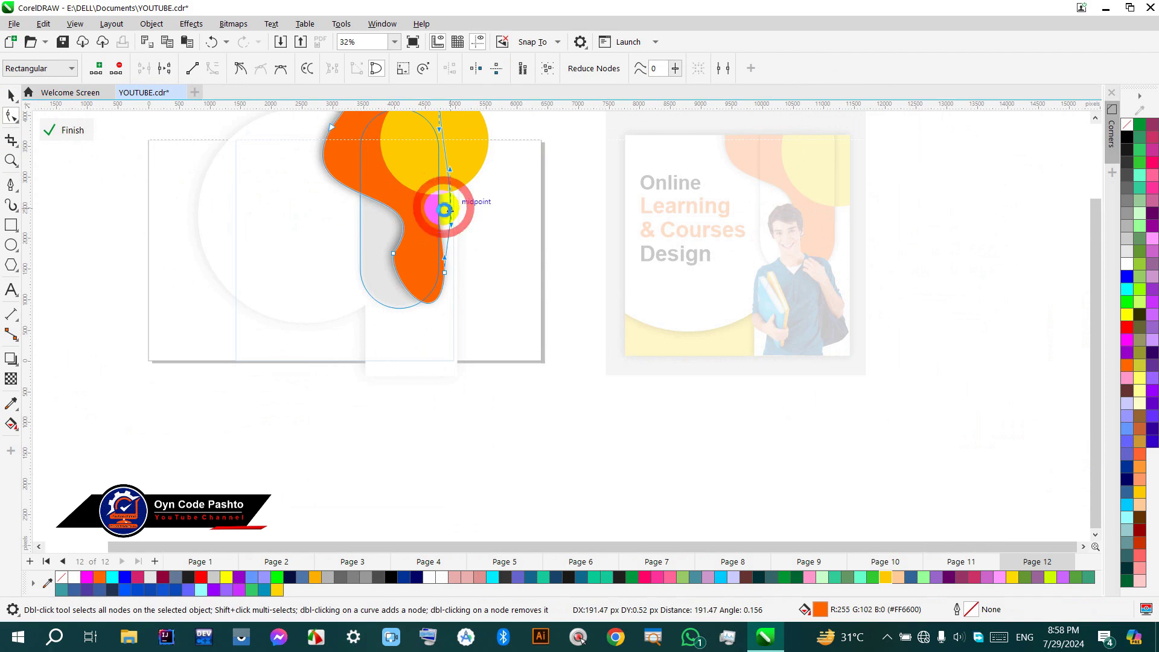
pyautogui.click(60, 131)
pyautogui.scroll(-2, 267, 315)
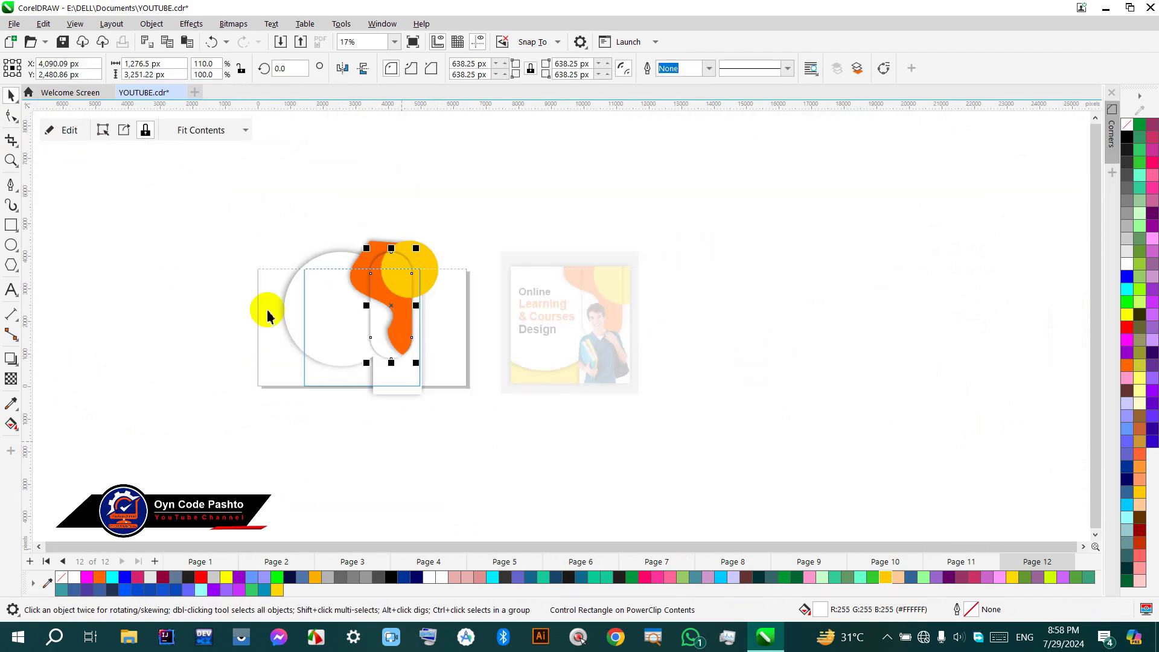
pyautogui.click(60, 130)
pyautogui.click(62, 131)
pyautogui.click(296, 181)
pyautogui.scroll(2, 347, 313)
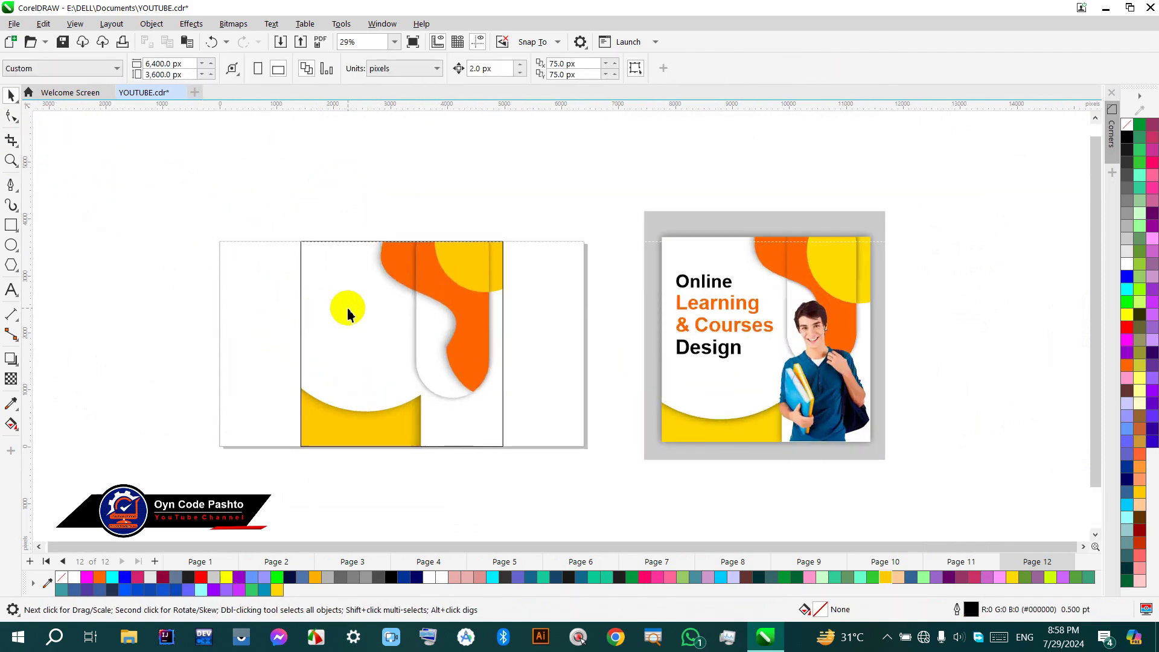
# Step: Select all parts of the finished reference design and move them farther away from the working page
pyautogui.scroll(-1, 347, 313)
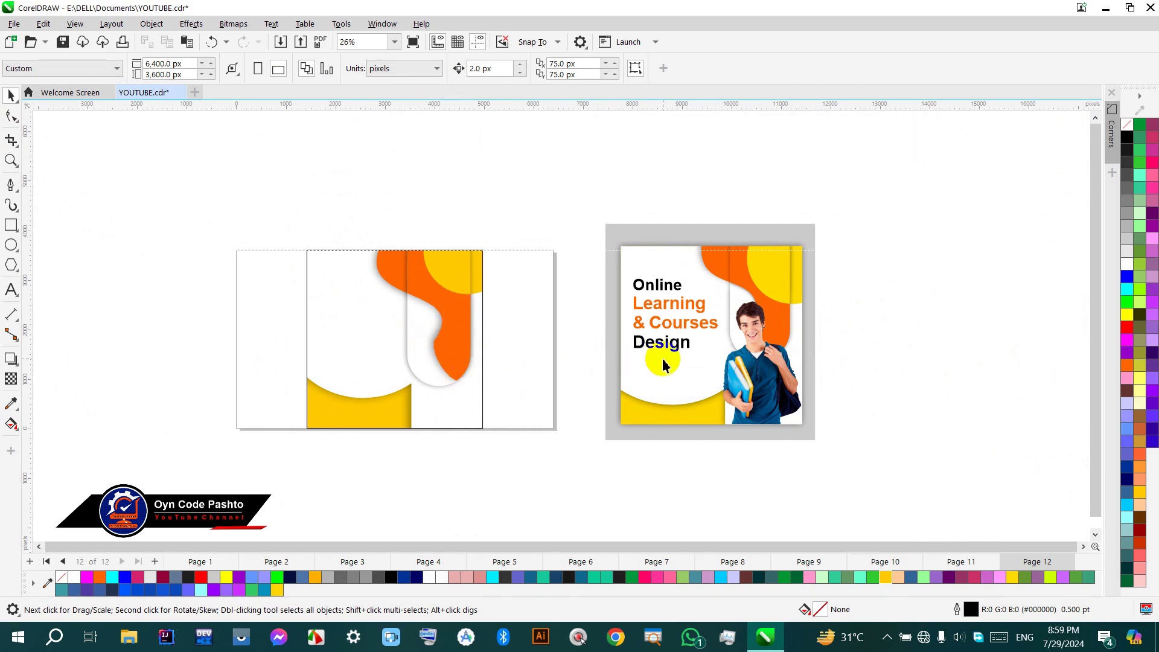
pyautogui.moveTo(853, 472); pyautogui.dragTo(852, 473)
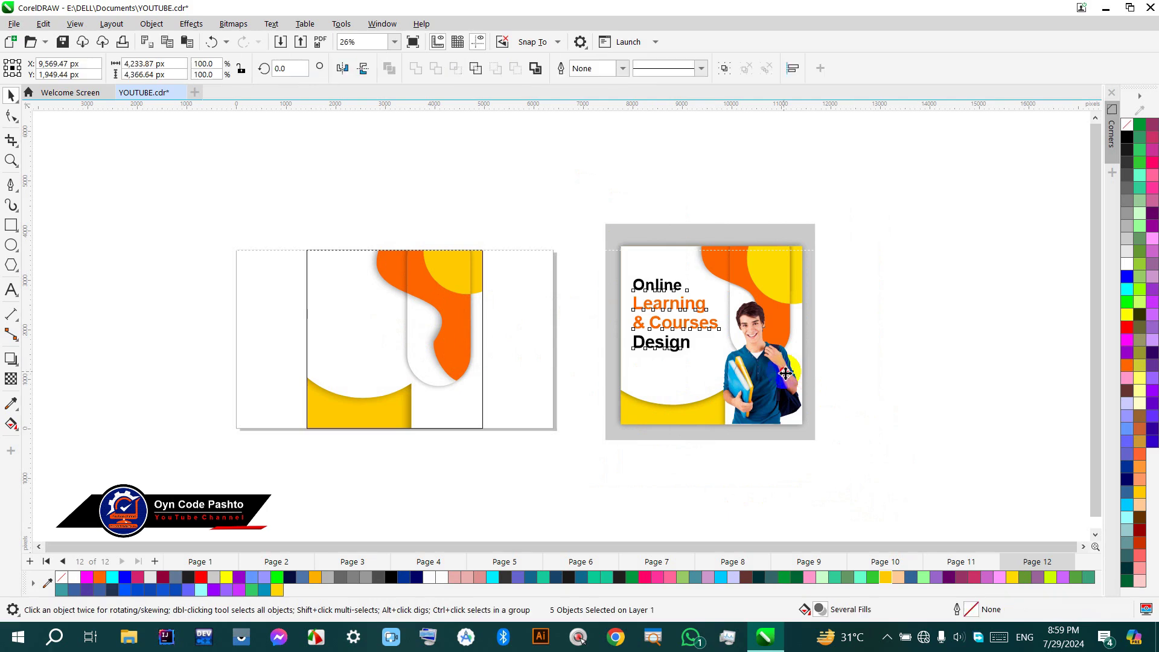
pyautogui.moveTo(781, 370); pyautogui.dragTo(970, 336)
# Step: Import the student photo 5c3c7ee108f92b6aefa1d504ac92d0a3.jpg from the Desktop folder
pyautogui.rightClick(666, 273)
pyautogui.click(701, 346)
pyautogui.scroll(-5, 380, 310)
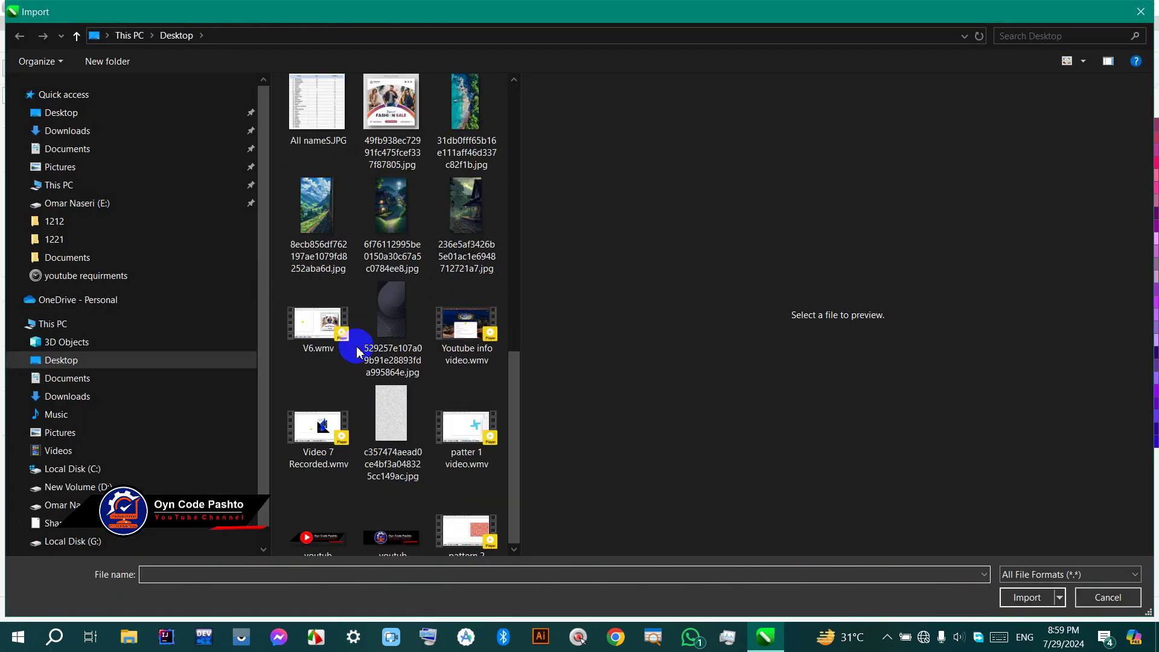
pyautogui.click(54, 360)
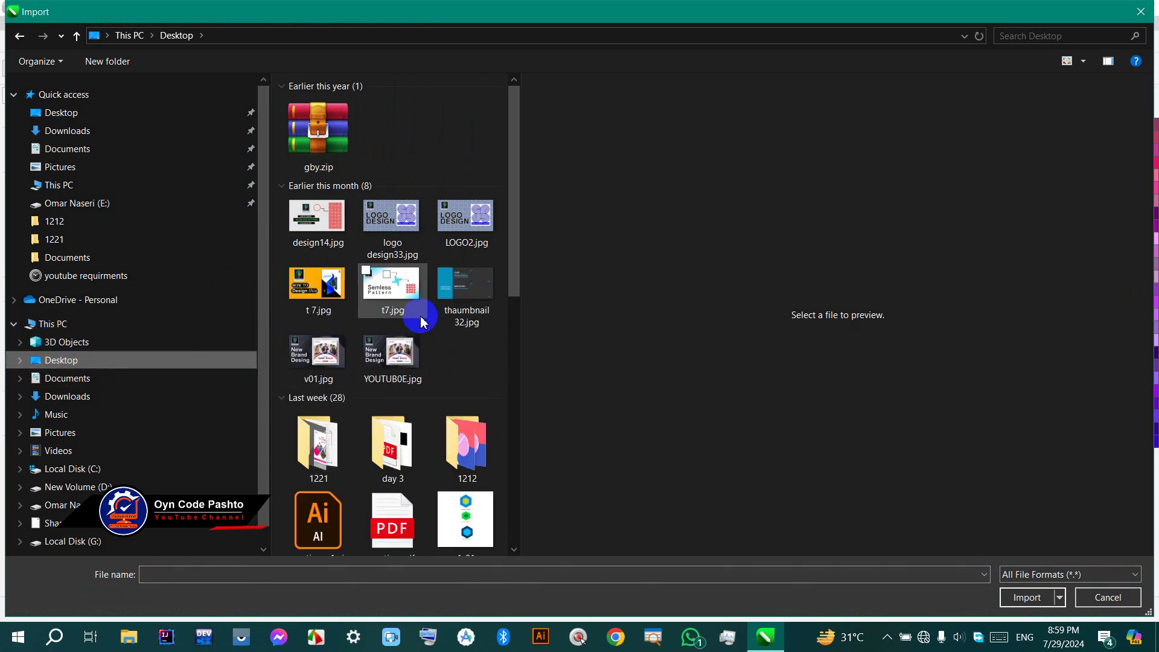
pyautogui.scroll(-10, 414, 315)
pyautogui.doubleClick(381, 489)
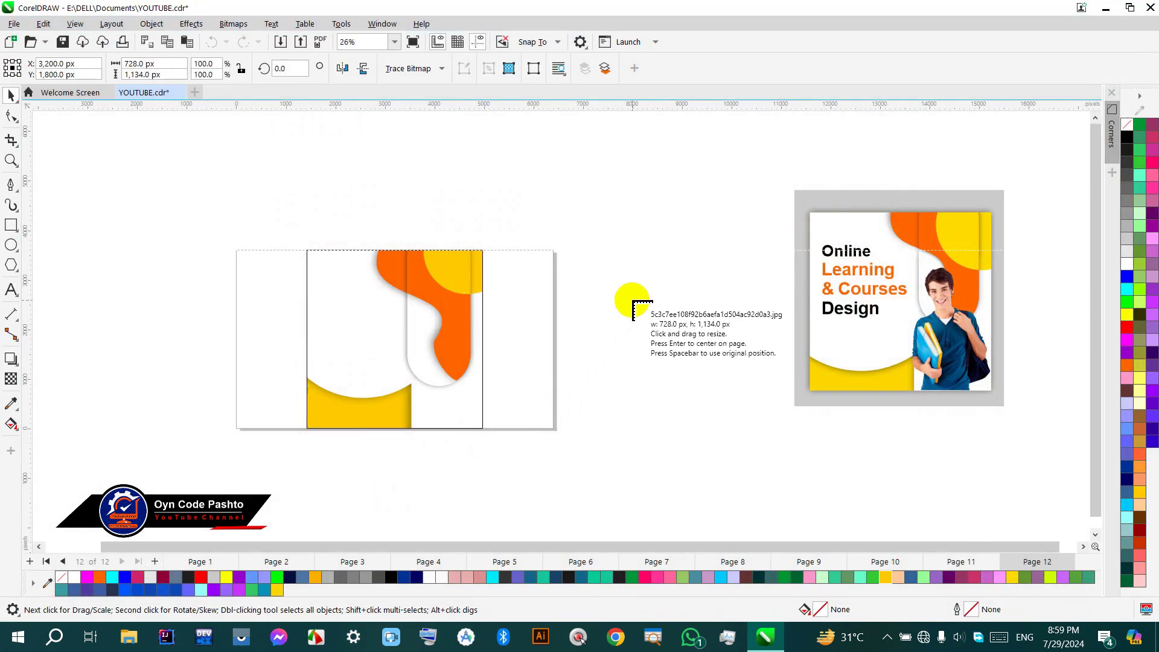
# Step: Place the student photo beside the page, left of the design, and scale it to about 2,456 x 3,826 px
pyautogui.scroll(-2, 694, 325)
pyautogui.scroll(2, 427, 305)
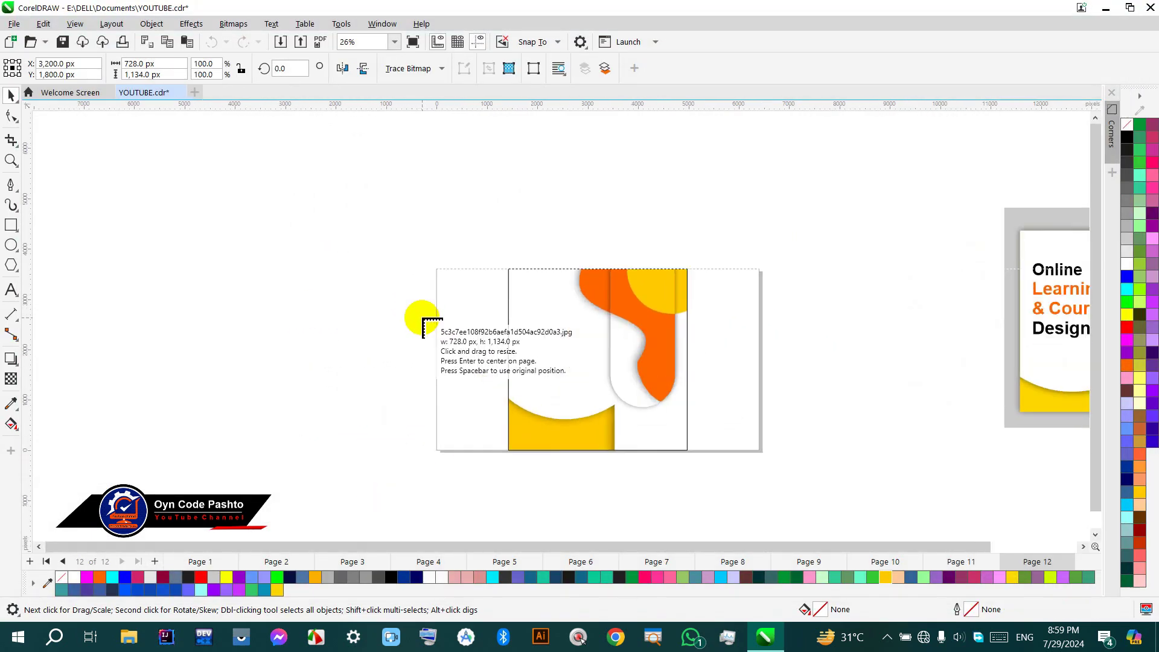
pyautogui.moveTo(189, 260); pyautogui.dragTo(400, 447)
pyautogui.moveTo(231, 361); pyautogui.dragTo(244, 261)
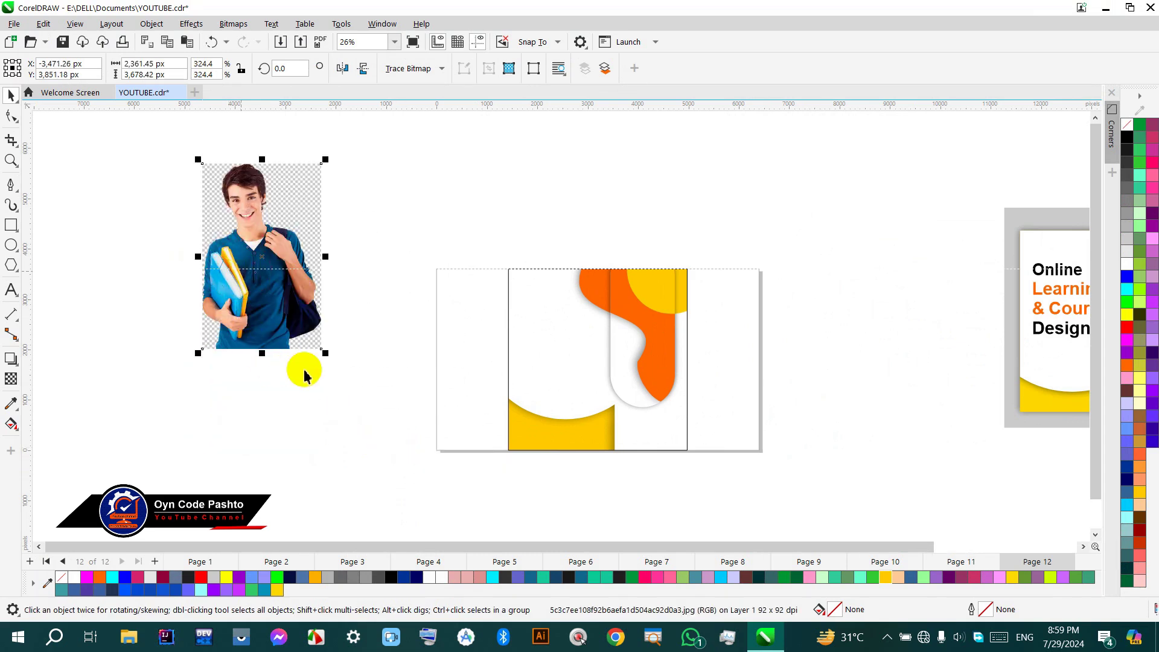
pyautogui.moveTo(329, 357); pyautogui.dragTo(374, 392)
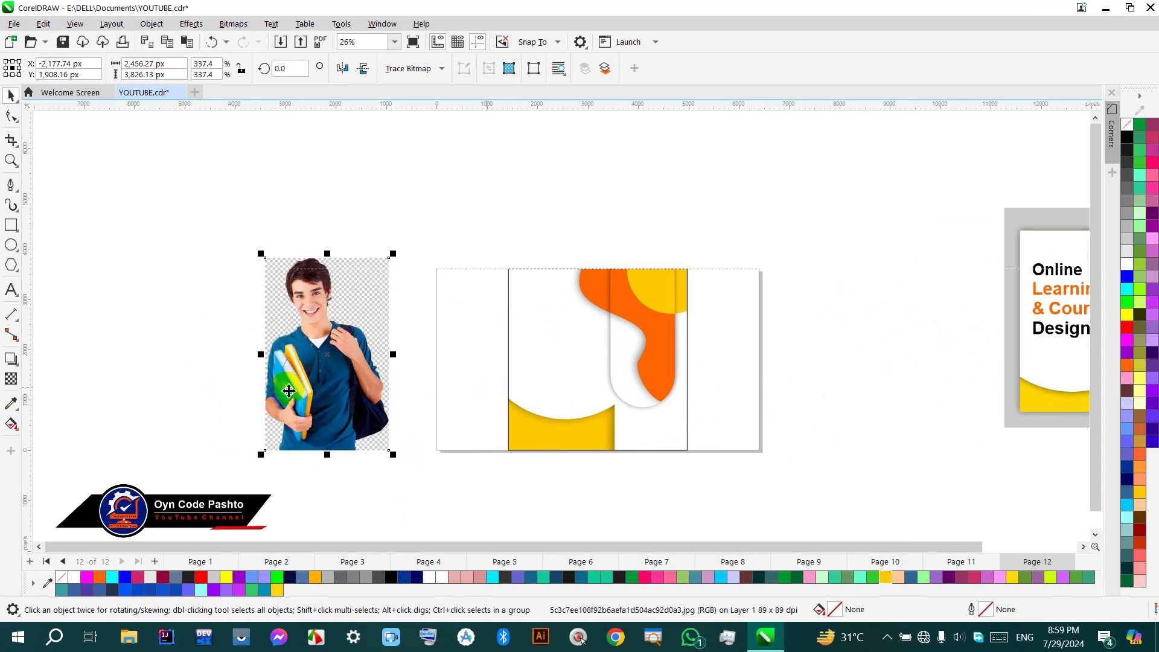
# Step: Start a Pen tool path at the shirt's lower right corner and trace up its edge onto the backpack's underside
pyautogui.click(11, 186)
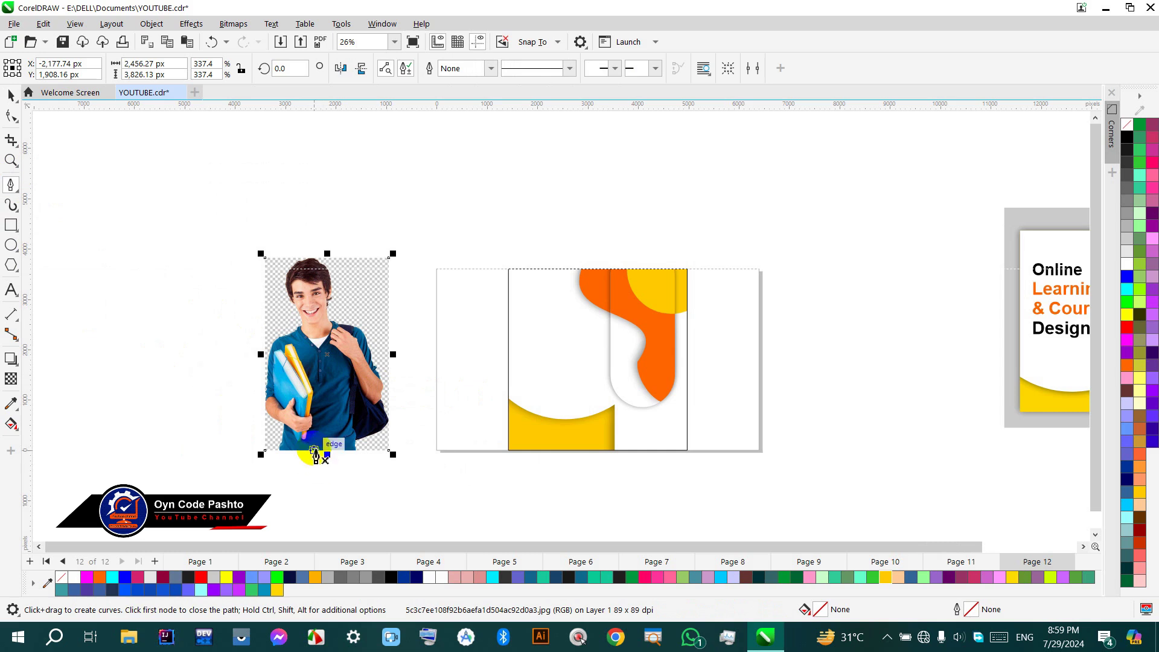
pyautogui.press(',')
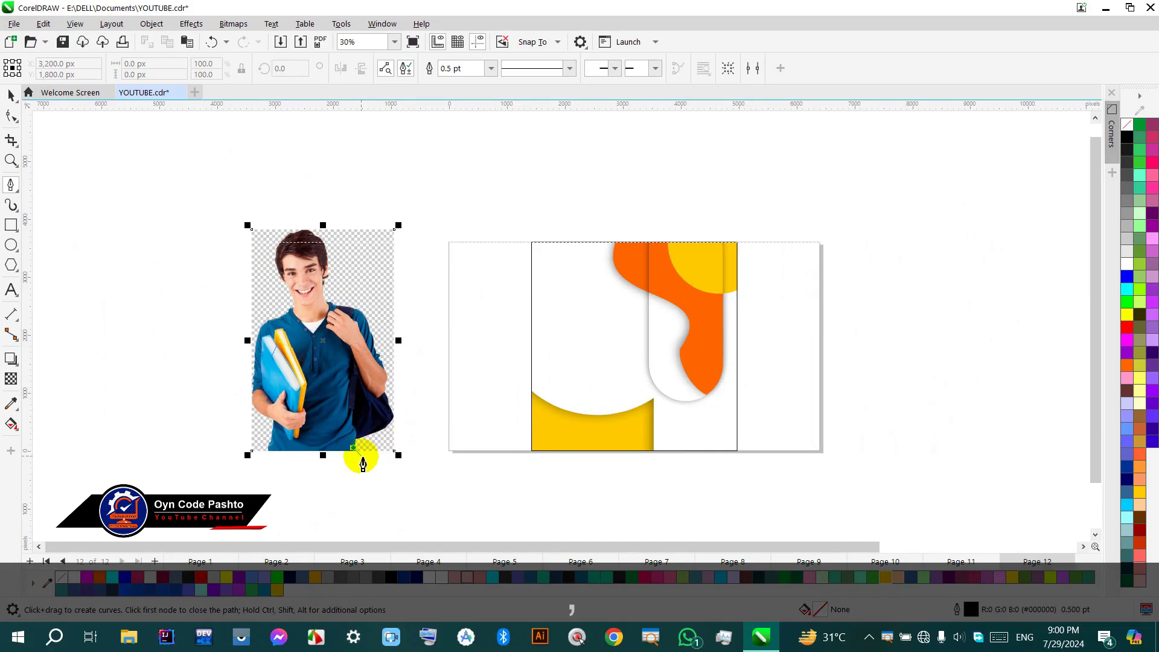
pyautogui.press(',')
pyautogui.scroll(5, 352, 452)
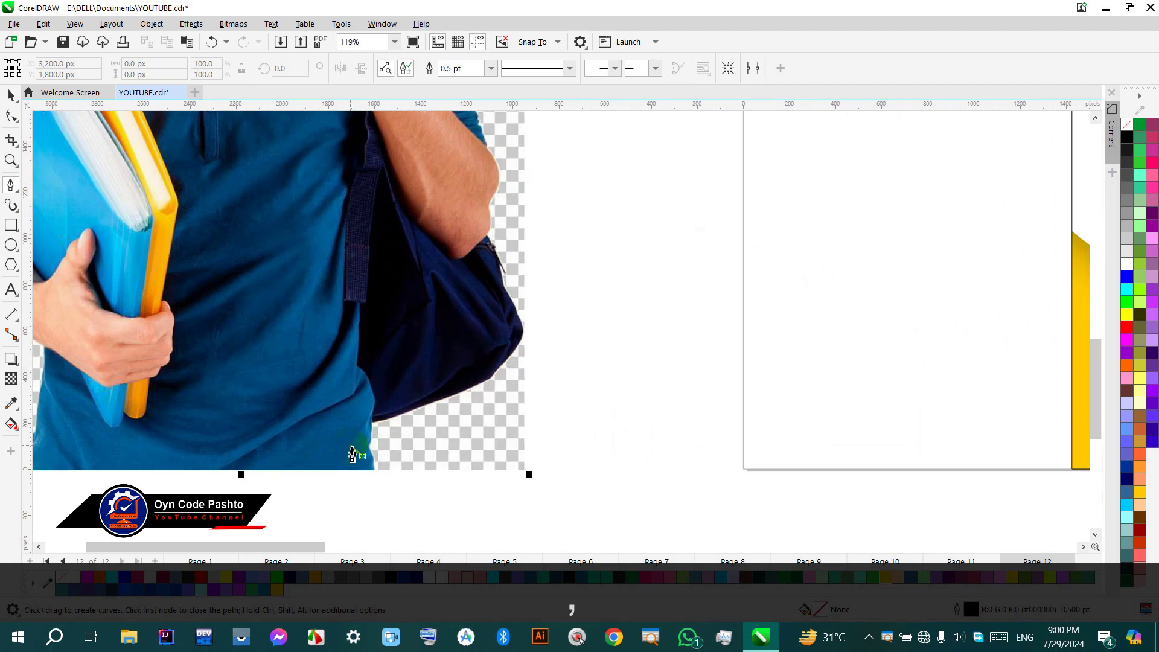
pyautogui.press('Escape')
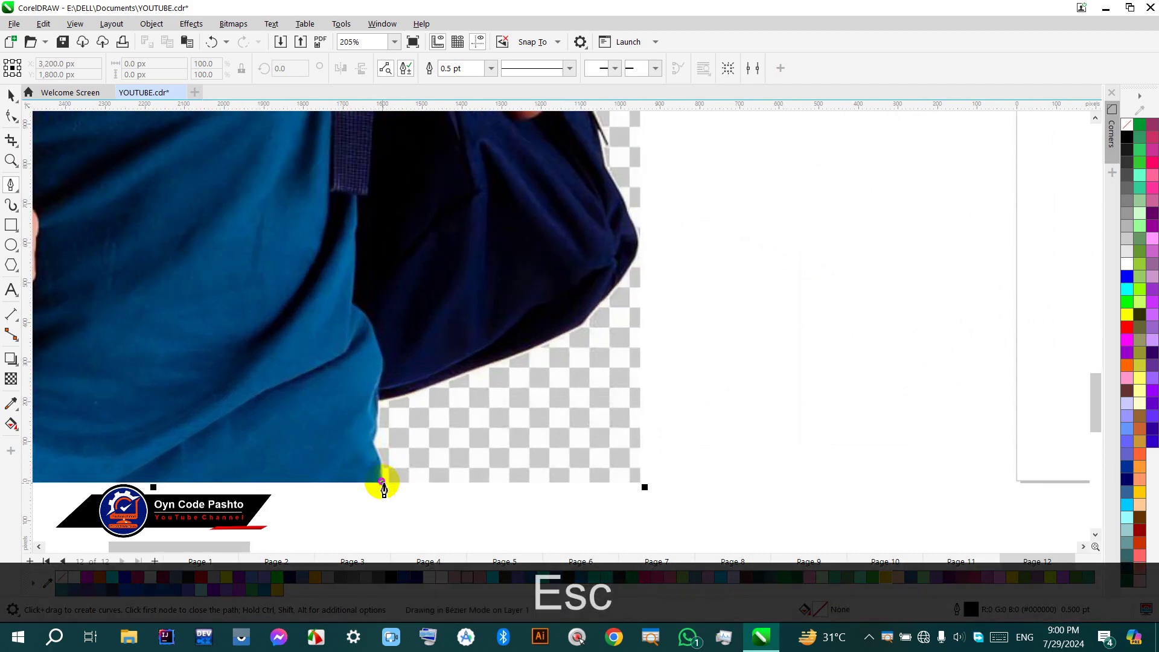
pyautogui.click(372, 449)
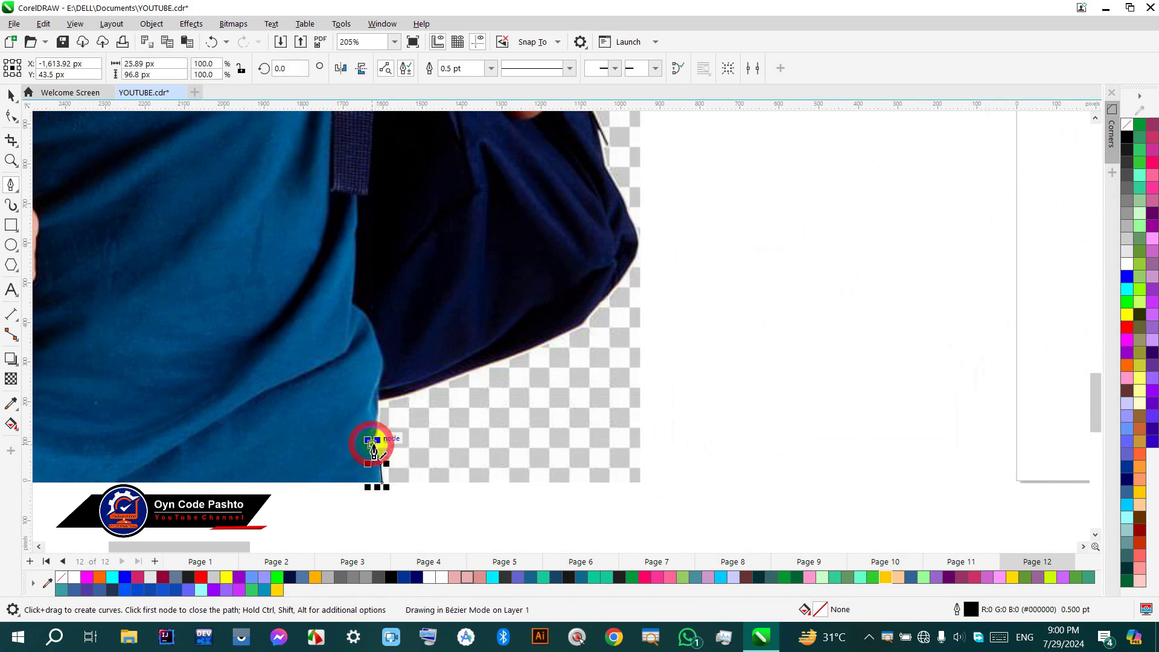
pyautogui.scroll(3, 375, 440)
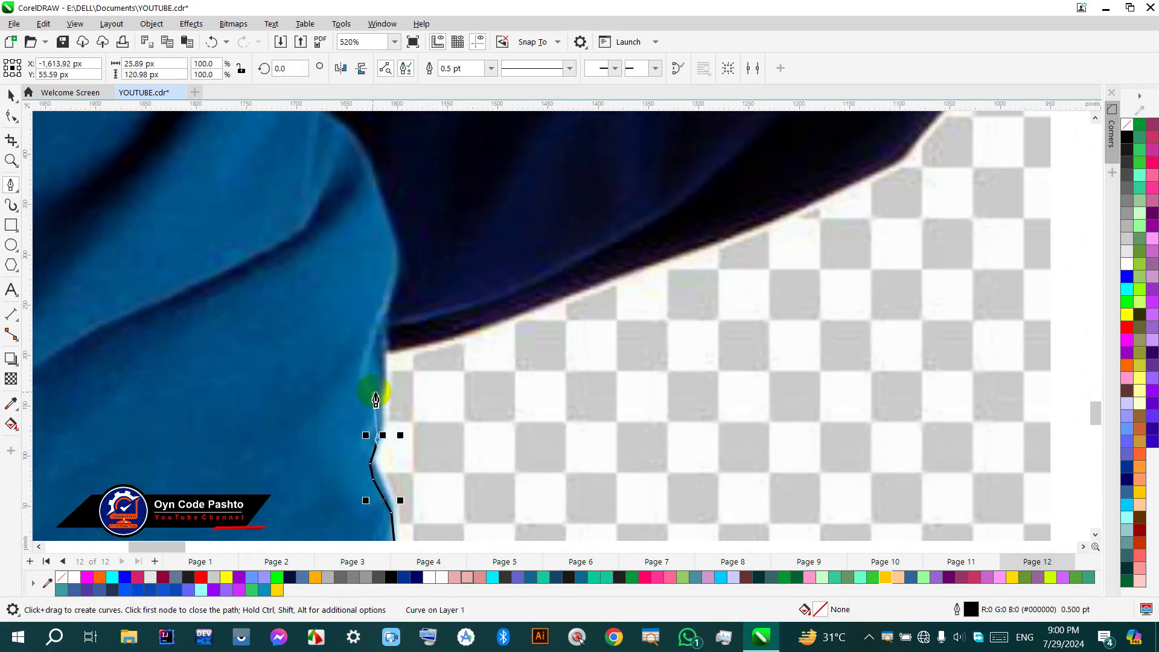
pyautogui.click(568, 294)
# Step: Continue the Pen path along the backpack's underside and outer edge up to the student's elbow
pyautogui.scroll(-3, 568, 296)
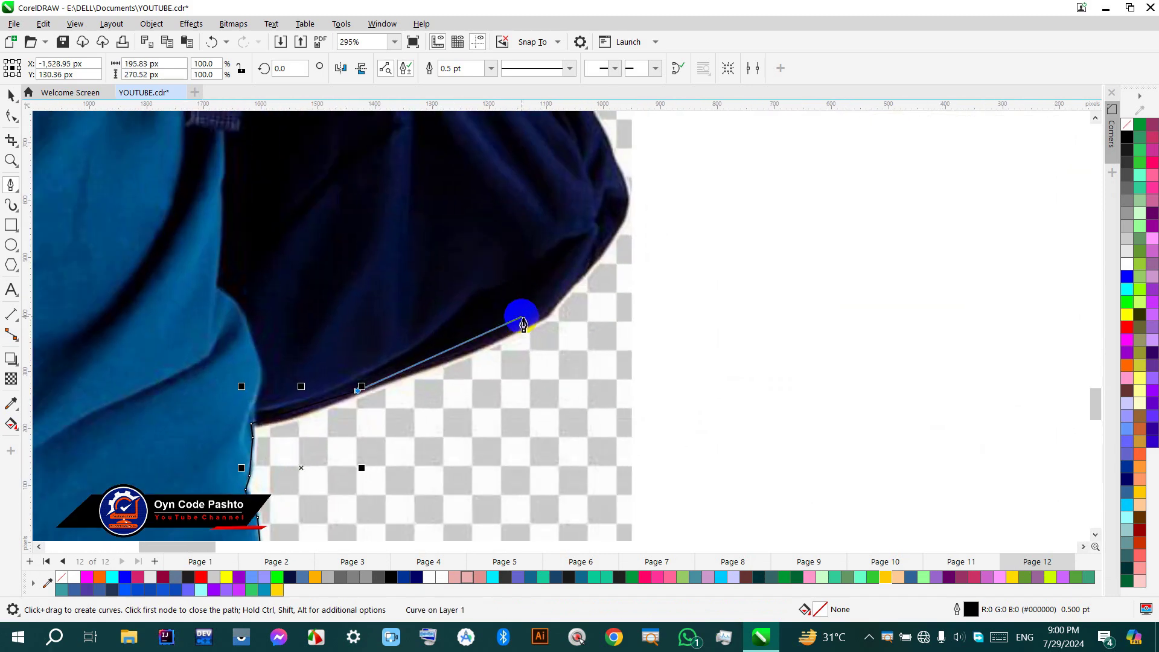
pyautogui.scroll(2, 523, 325)
pyautogui.scroll(-2, 548, 333)
pyautogui.moveTo(523, 346); pyautogui.dragTo(528, 360)
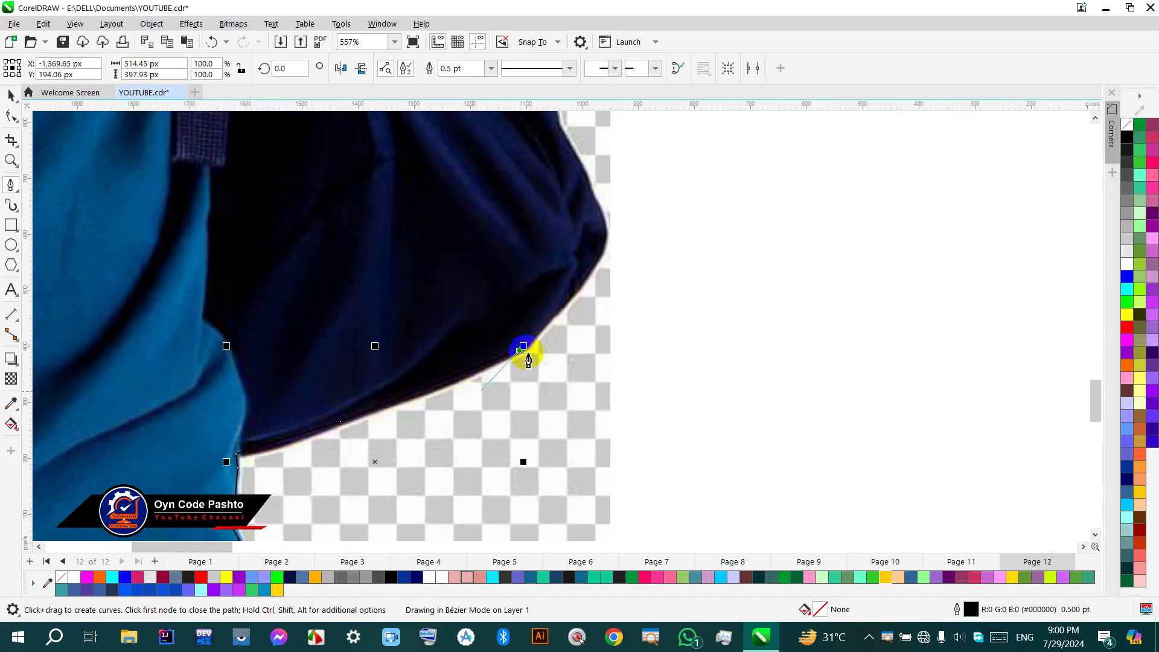
pyautogui.click(603, 256)
pyautogui.scroll(-3, 546, 414)
pyautogui.scroll(4, 569, 290)
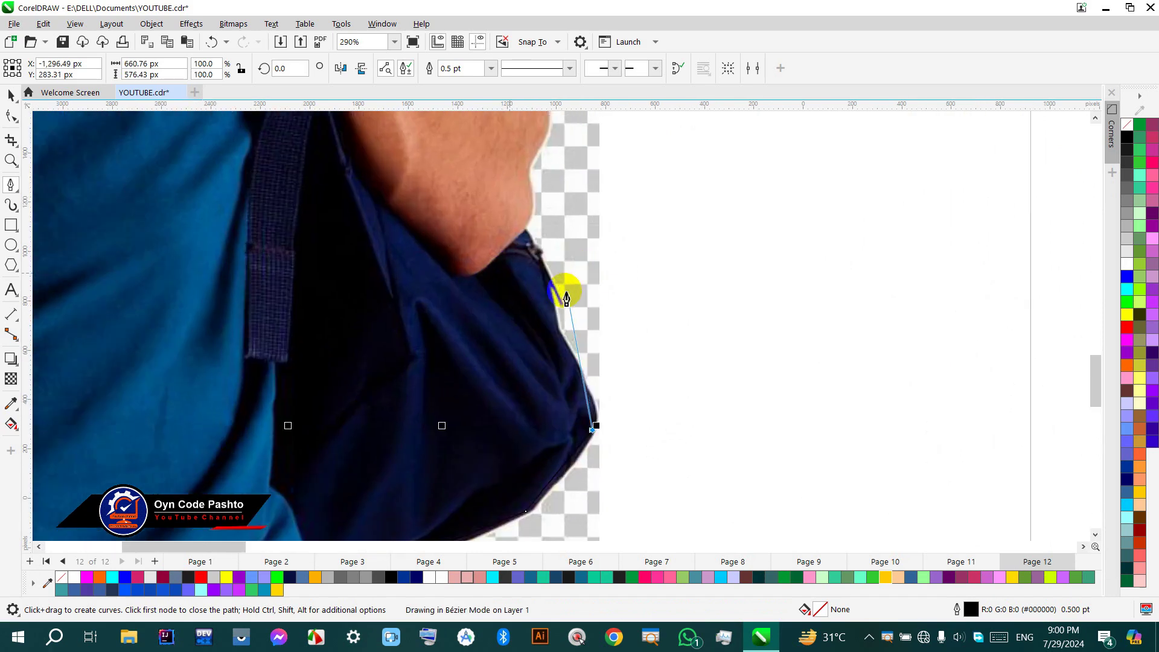
pyautogui.scroll(3, 561, 387)
pyautogui.click(574, 357)
pyautogui.click(531, 207)
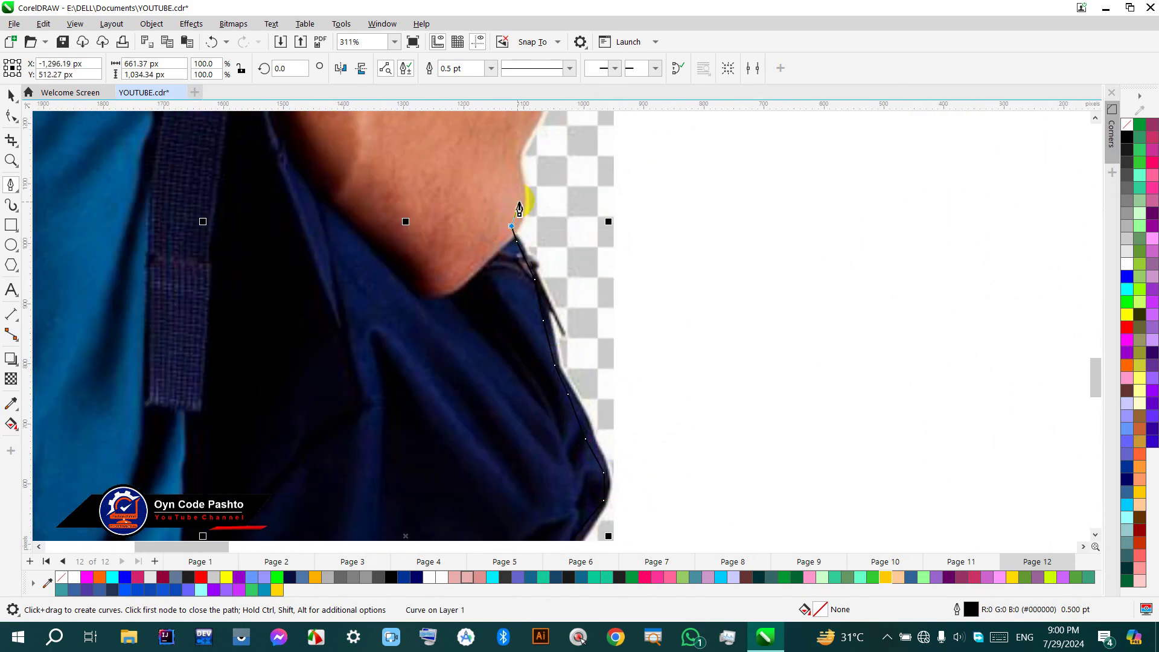
# Step: Trace the Pen path up the outer forearm and around the folds of the rolled-up sleeve
pyautogui.scroll(2, 519, 272)
pyautogui.click(505, 317)
pyautogui.click(472, 159)
pyautogui.scroll(-3, 472, 166)
pyautogui.scroll(4, 468, 189)
pyautogui.click(580, 406)
pyautogui.click(563, 367)
pyautogui.click(547, 344)
pyautogui.click(545, 311)
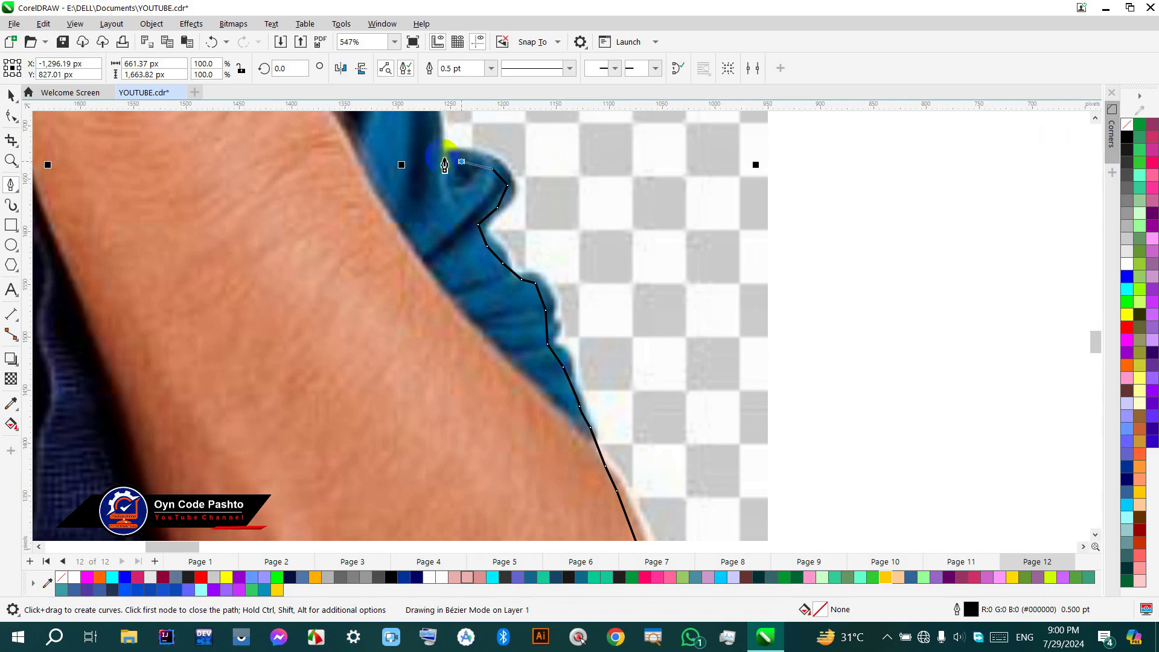
pyautogui.click(459, 161)
pyautogui.click(441, 154)
# Step: Extend the Pen path up the sleeve and over the shoulder and backpack strap to the shirt collar
pyautogui.scroll(-3, 444, 147)
pyautogui.scroll(4, 444, 181)
pyautogui.scroll(-1, 444, 272)
pyautogui.click(487, 388)
pyautogui.click(475, 330)
pyautogui.click(456, 317)
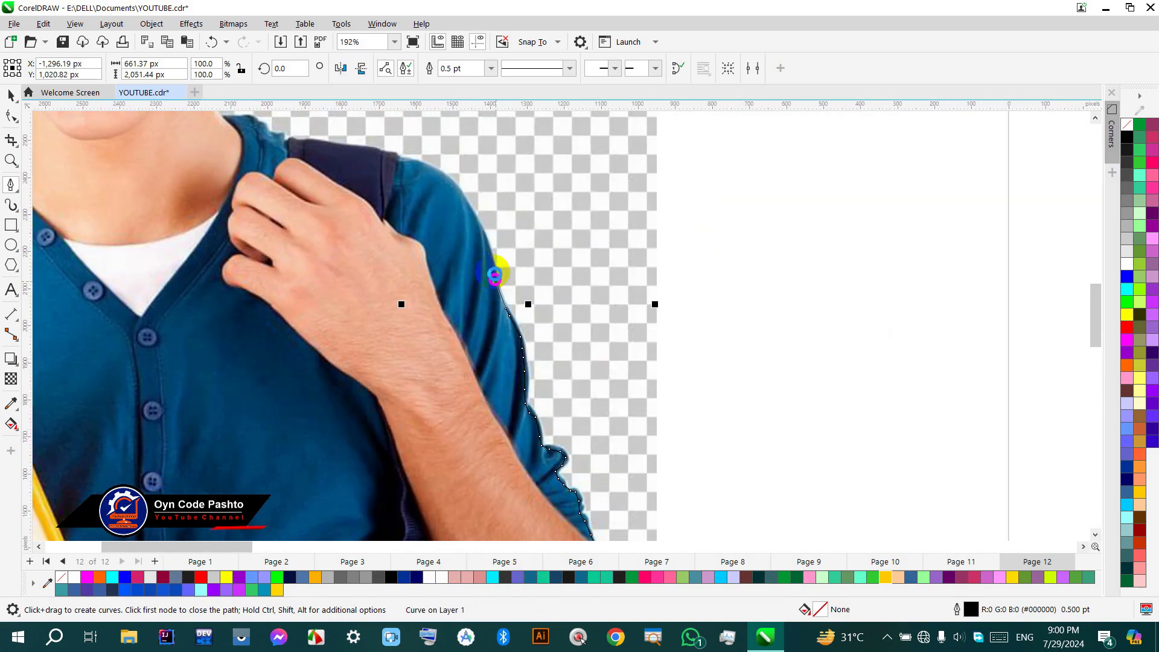
pyautogui.click(280, 150)
pyautogui.scroll(2, 280, 150)
pyautogui.click(245, 189)
pyautogui.scroll(-3, 86, 194)
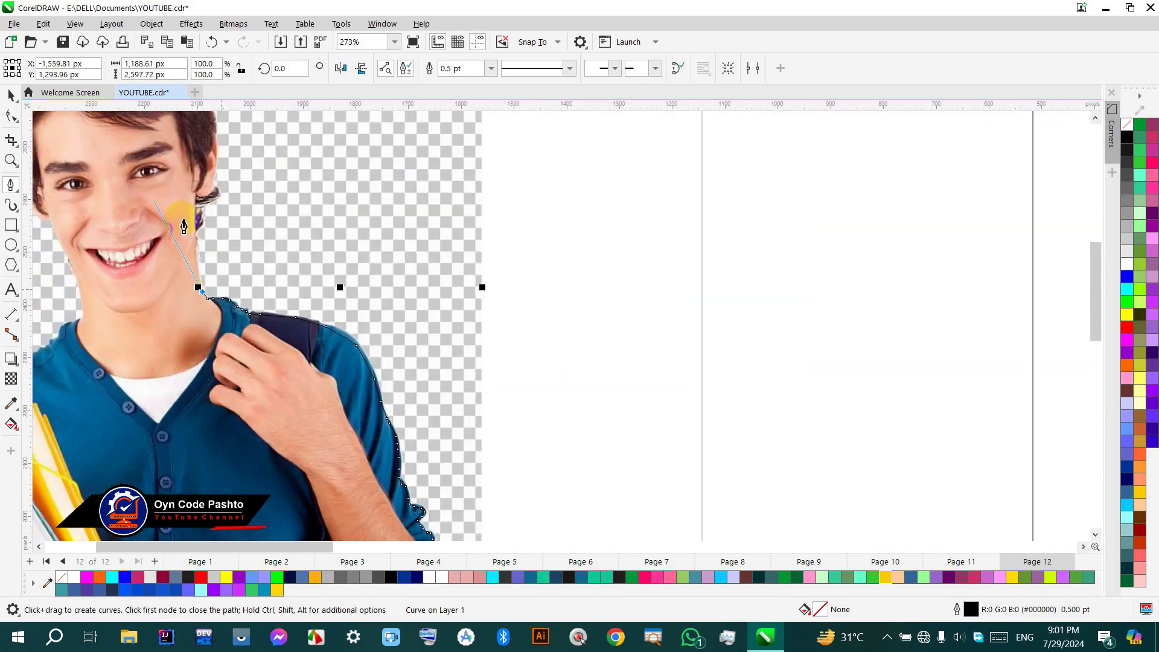
# Step: Trace the Pen path up the neck, around the ear and along the right side of the student's hair
pyautogui.scroll(2, 217, 271)
pyautogui.click(212, 276)
pyautogui.scroll(2, 221, 211)
pyautogui.click(302, 118)
pyautogui.scroll(-1, 272, 181)
pyautogui.click(228, 227)
pyautogui.click(245, 161)
pyautogui.scroll(1, 254, 174)
pyautogui.scroll(-1, 333, 453)
pyautogui.click(334, 454)
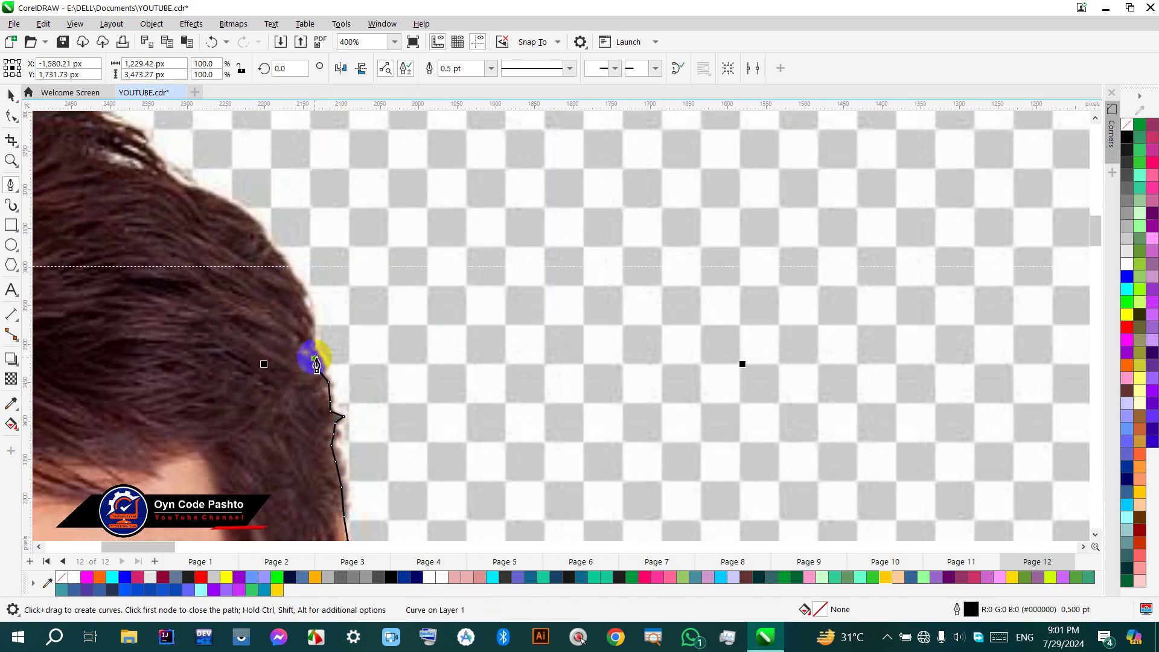
# Step: Carry the Pen path over the crown of the student's hair and down toward its upper left side
pyautogui.scroll(1, 148, 151)
pyautogui.click(276, 185)
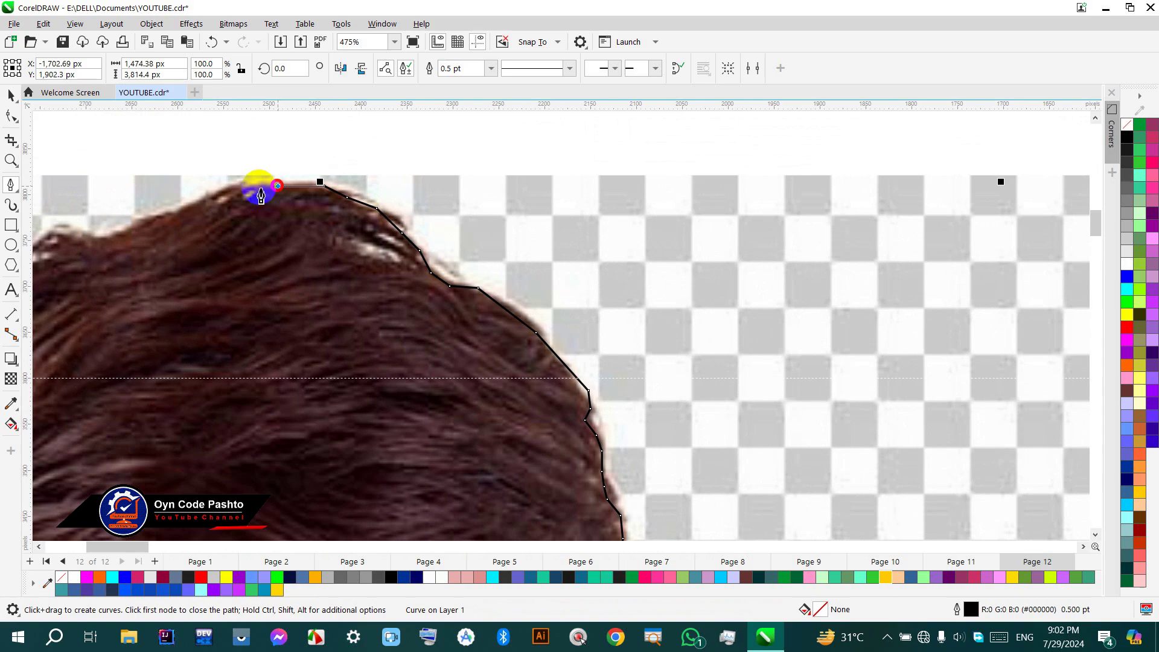
pyautogui.click(139, 225)
pyautogui.click(119, 238)
pyautogui.click(90, 240)
pyautogui.scroll(2, 90, 240)
pyautogui.scroll(-5, 380, 267)
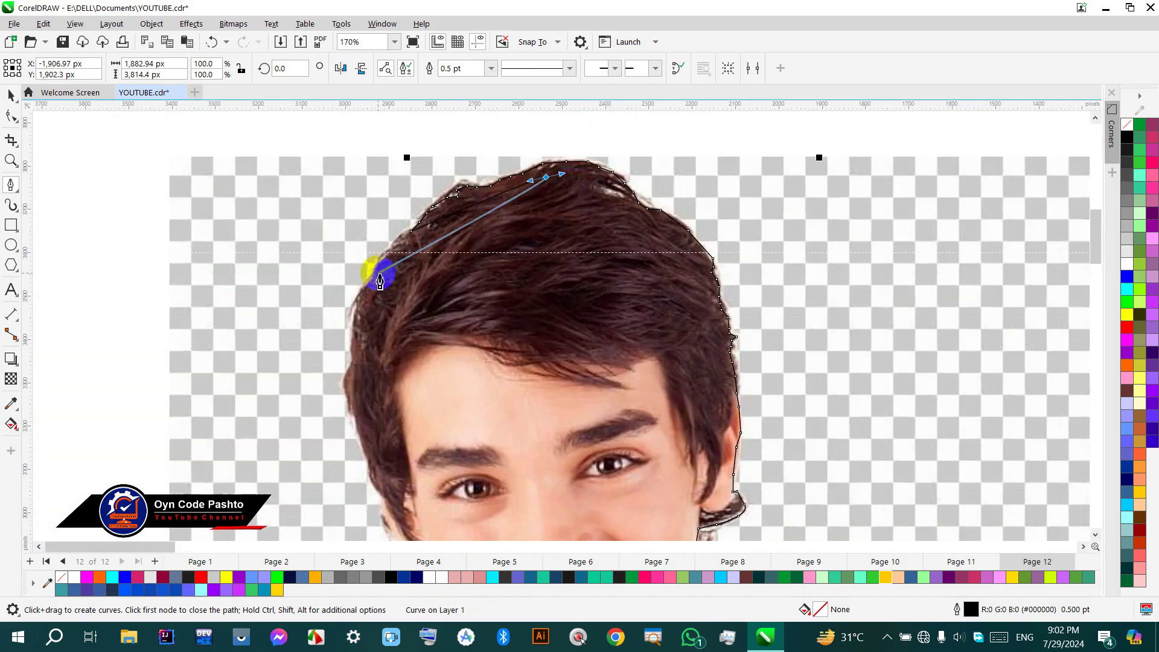
# Step: Start a new Pen curve at the open end of the outline and trace down the upper left side of the student's hair
pyautogui.scroll(4, 460, 227)
pyautogui.press('F10')
pyautogui.scroll(2, 285, 304)
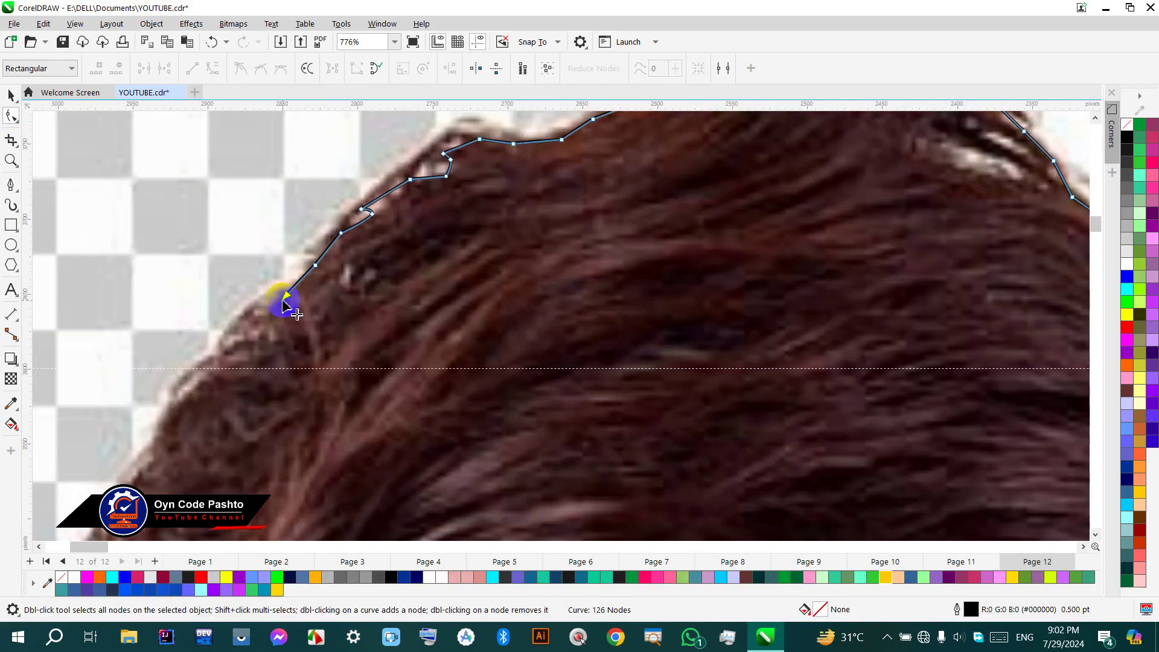
pyautogui.press('F5')
pyautogui.click(284, 302)
pyautogui.scroll(-3, 222, 308)
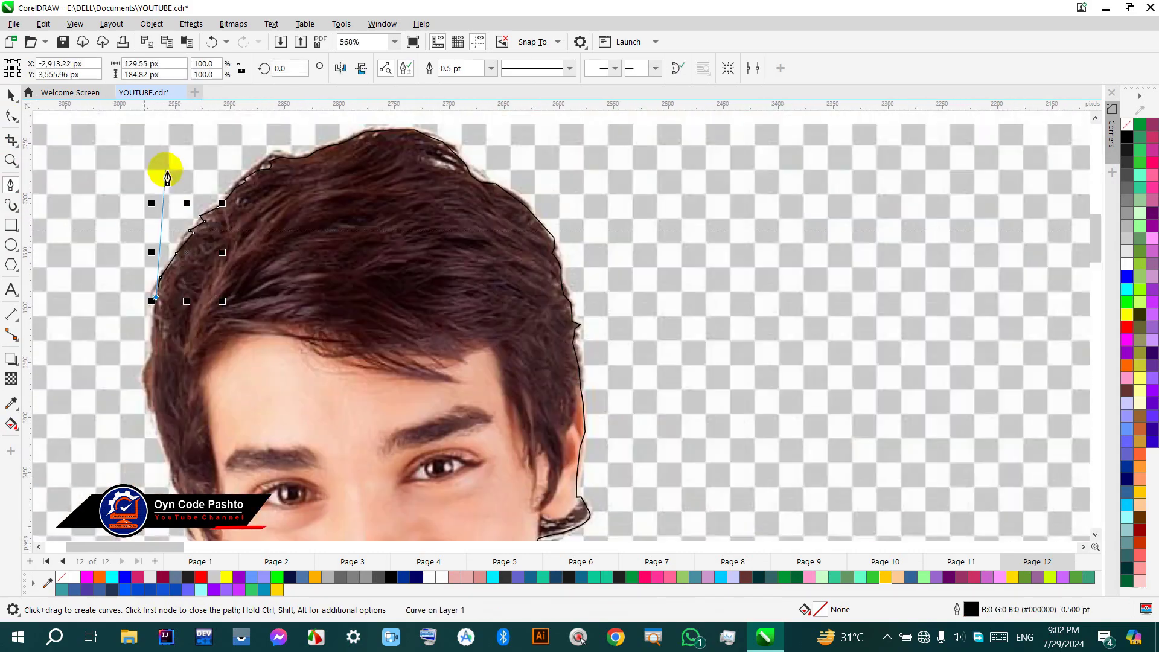
# Step: Trace the Pen path down the left side of the student's hair and past the ear to the cheek
pyautogui.scroll(3, 168, 175)
pyautogui.click(99, 431)
pyautogui.scroll(-1, 162, 459)
pyautogui.click(256, 412)
pyautogui.click(265, 441)
pyautogui.scroll(-2, 268, 450)
pyautogui.click(325, 419)
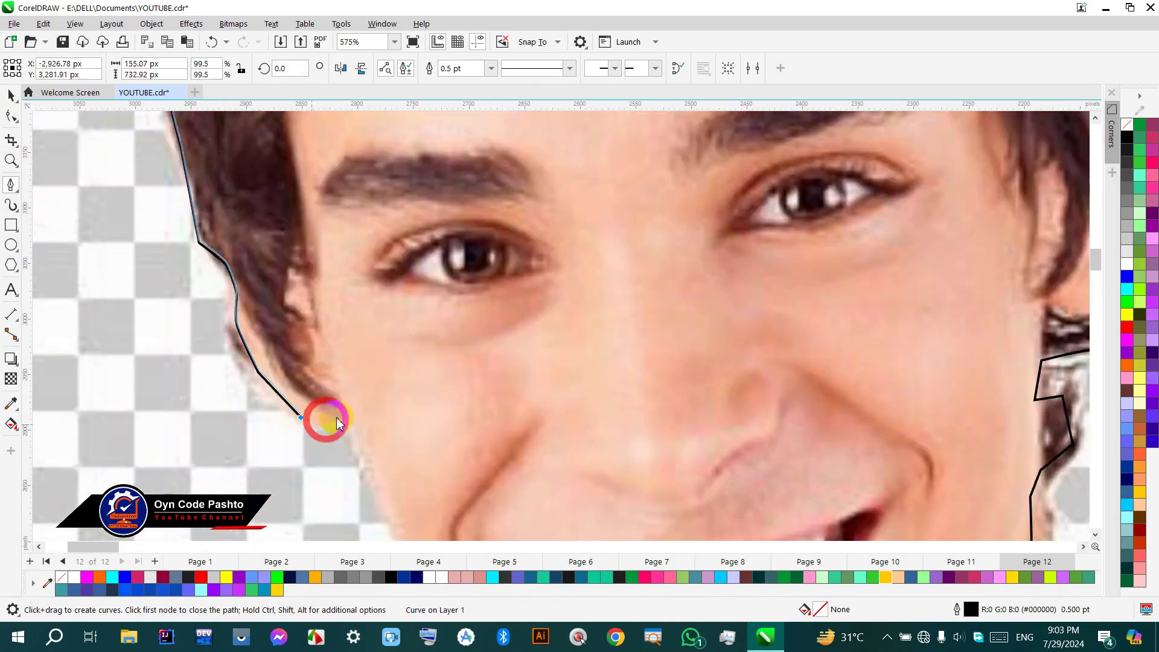
# Step: Extend the Pen path along the left jaw and down the neck to the shirt collar
pyautogui.scroll(2, 317, 392)
pyautogui.click(398, 534)
pyautogui.scroll(-2, 395, 525)
pyautogui.click(327, 415)
pyautogui.scroll(2, 347, 446)
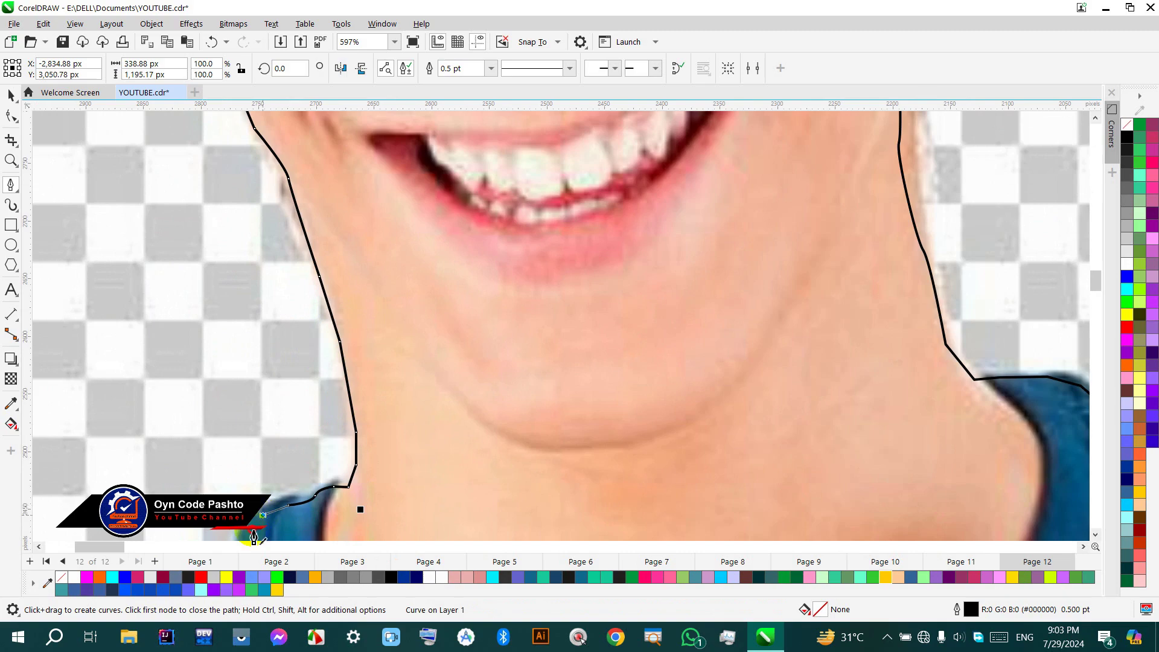
# Step: Trace the Pen path from the collar along the folds of the left shoulder seam
pyautogui.click(253, 530)
pyautogui.scroll(-2, 253, 530)
pyautogui.scroll(3, 362, 338)
pyautogui.click(364, 299)
pyautogui.click(356, 322)
pyautogui.scroll(-1, 374, 338)
pyautogui.click(457, 252)
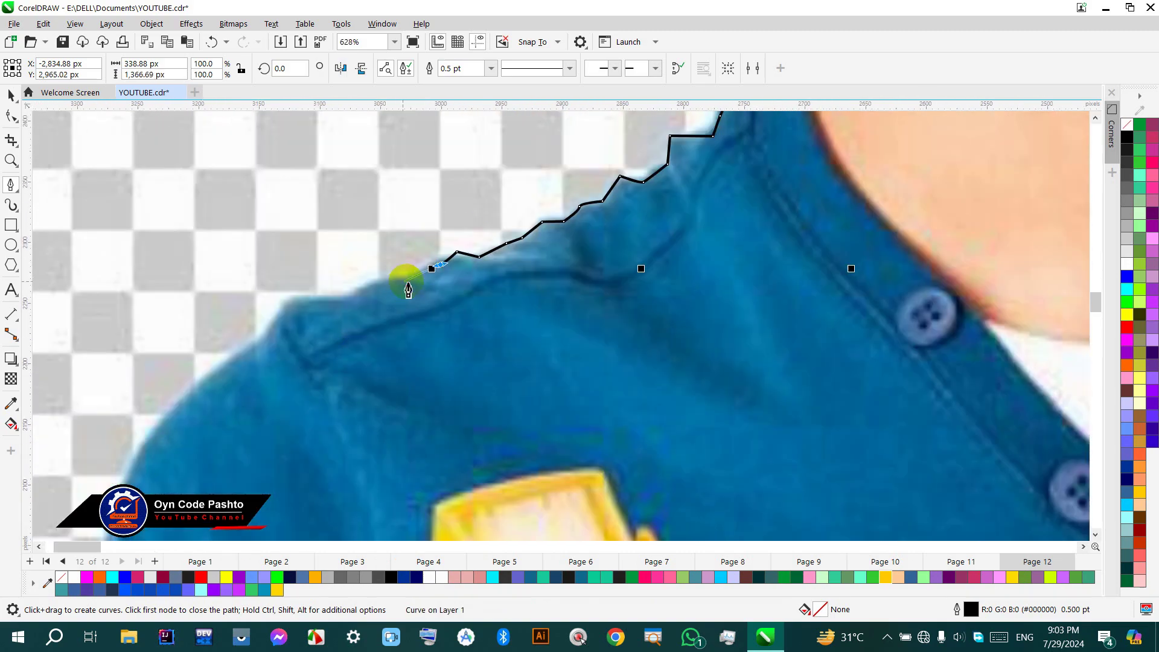
# Step: Continue the Pen path over the shoulder's edge and down the outer sleeve beside the books
pyautogui.click(219, 389)
pyautogui.click(153, 452)
pyautogui.scroll(-2, 123, 249)
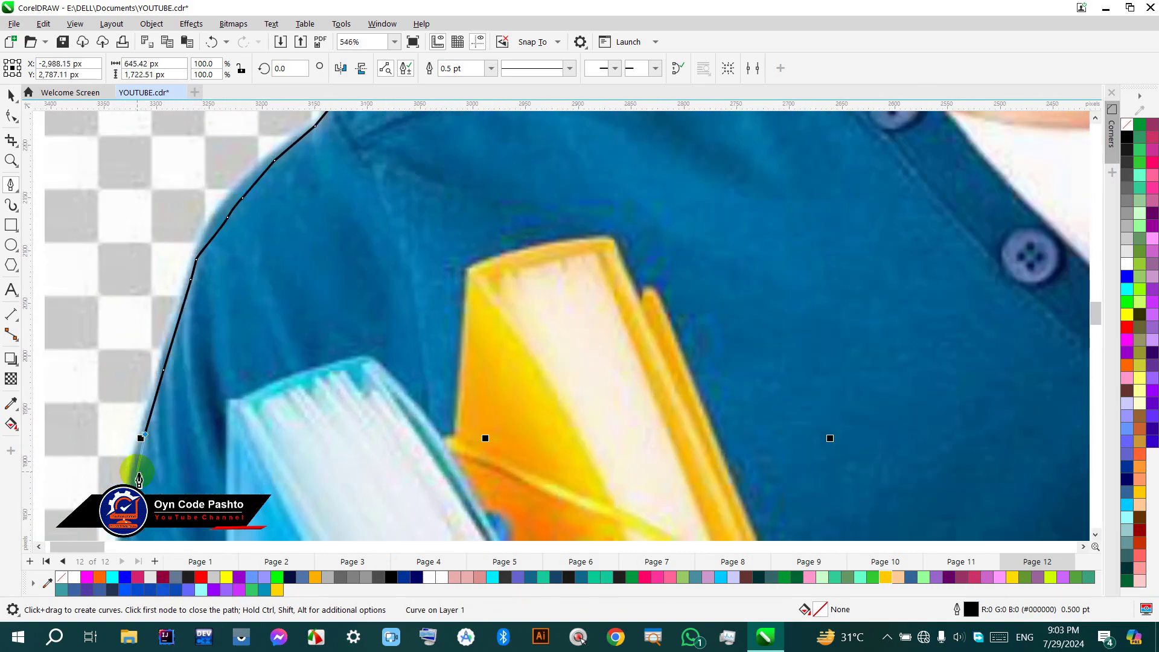
pyautogui.scroll(-3, 139, 480)
pyautogui.scroll(-3, 215, 460)
pyautogui.click(186, 431)
# Step: Carry the Pen path around the lower sleeve folds and elbow and along the forearm to the wrist
pyautogui.scroll(-3, 186, 431)
pyautogui.click(184, 445)
pyautogui.scroll(-3, 184, 444)
pyautogui.click(188, 422)
pyautogui.scroll(1, 186, 403)
pyautogui.click(186, 402)
pyautogui.scroll(-1, 186, 402)
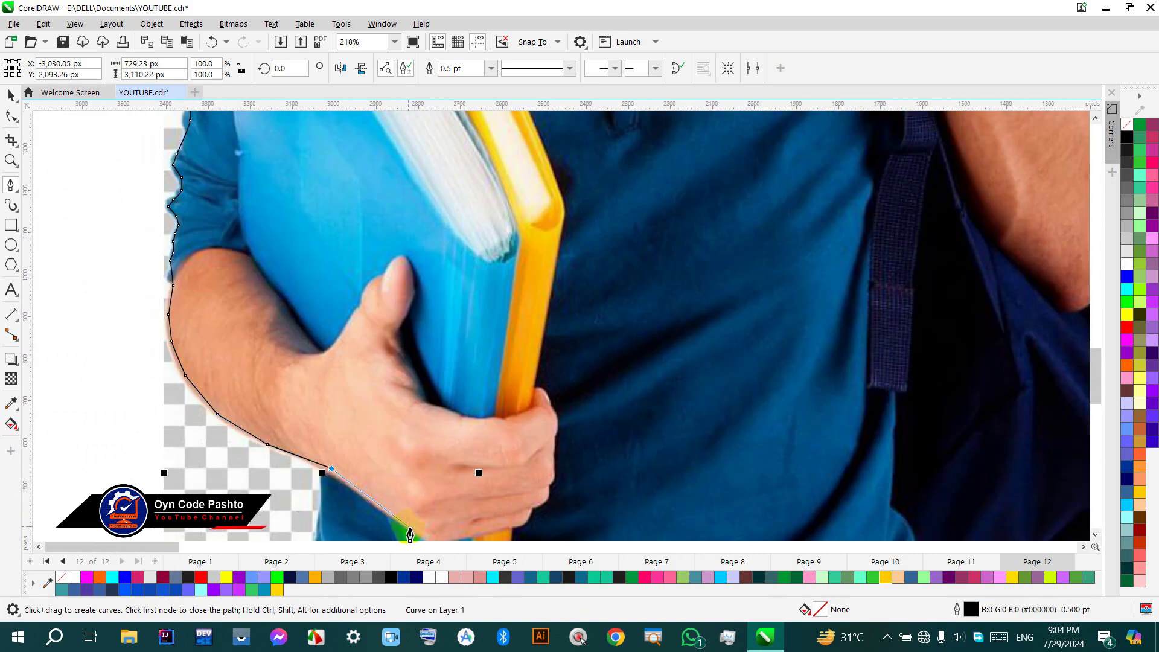
# Step: Trace the Pen path down the shirt's lower left side and along the photo's bottom edge to the other curve's end
pyautogui.scroll(1, 269, 406)
pyautogui.press('Delete')
pyautogui.scroll(-1, 207, 409)
pyautogui.moveTo(184, 376); pyautogui.dragTo(169, 397)
pyautogui.click(166, 398)
pyautogui.click(164, 441)
pyautogui.scroll(3, 846, 442)
pyautogui.click(843, 423)
pyautogui.scroll(3, 846, 423)
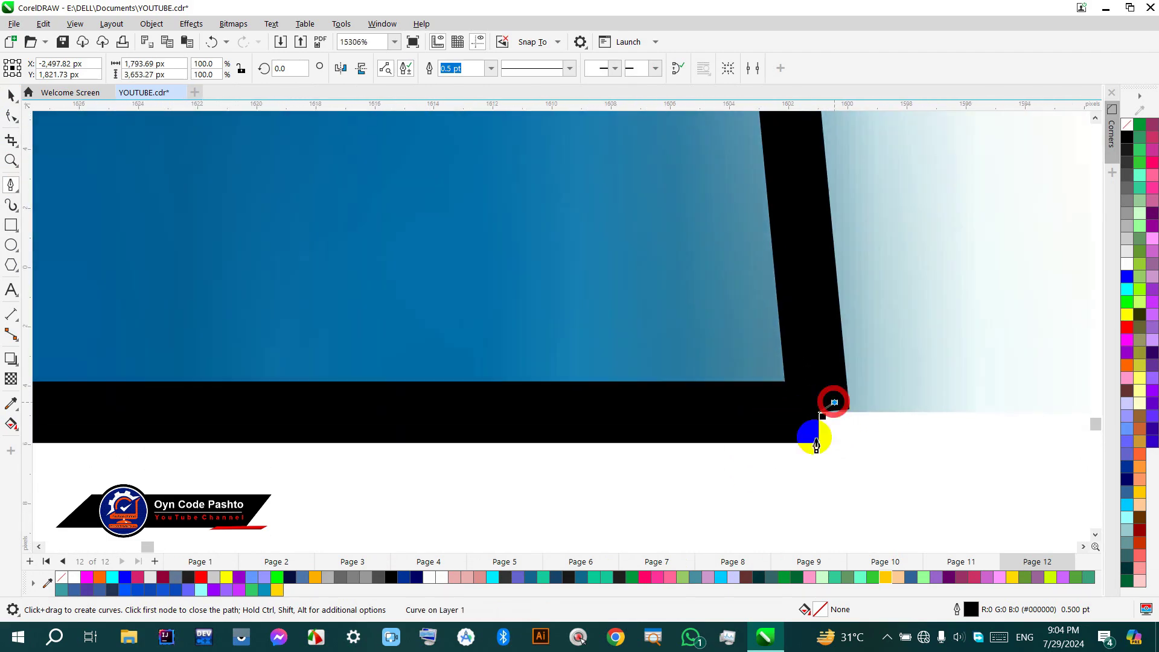
# Step: Select both outline curves and examine where their ends meet at the shirt's bottom right corner
pyautogui.press('space')
pyautogui.scroll(-5, 628, 401)
pyautogui.press('F10')
pyautogui.scroll(-3, 741, 421)
pyautogui.scroll(3, 378, 223)
pyautogui.scroll(-3, 401, 181)
pyautogui.scroll(3, 426, 338)
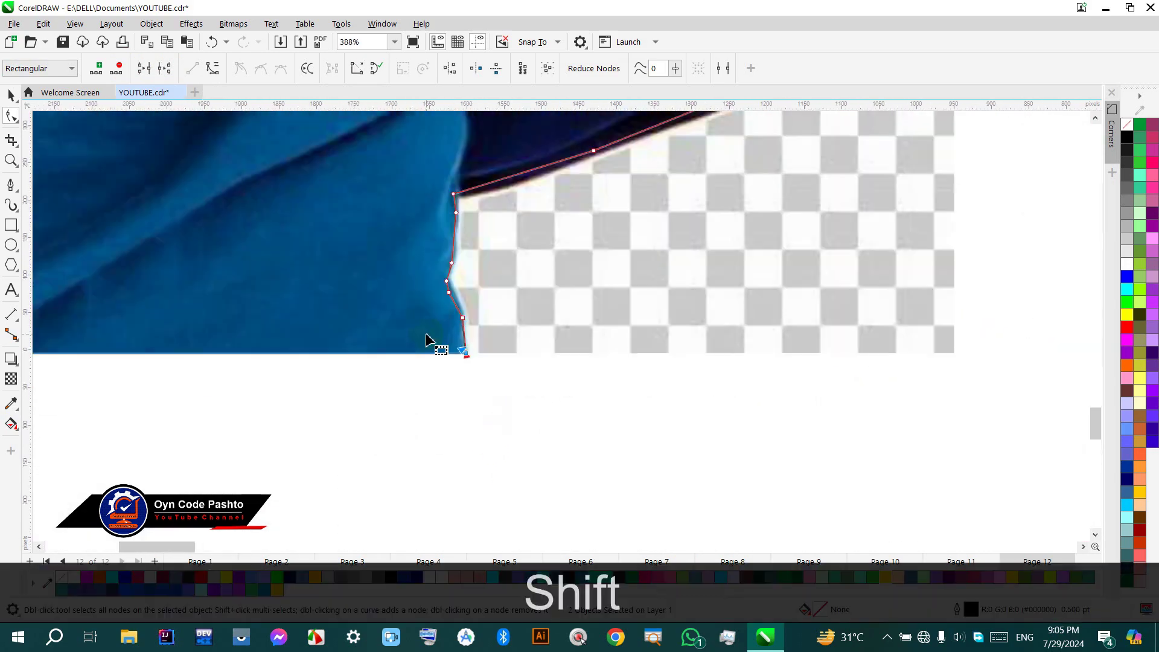
pyautogui.scroll(-3, 426, 338)
# Step: Try moving the end node at the shirt's bottom right corner onto the other curve's end, and undo the change
pyautogui.scroll(-2, 506, 329)
pyautogui.press('space')
pyautogui.scroll(2, 546, 392)
pyautogui.press('F10')
pyautogui.scroll(7, 531, 369)
pyautogui.moveTo(514, 359)
pyautogui.mouseDown()
pyautogui.moveTo(487, 374)
pyautogui.moveTo(512, 358)
pyautogui.mouseUp()
pyautogui.hotkey('ctrl', 'z')
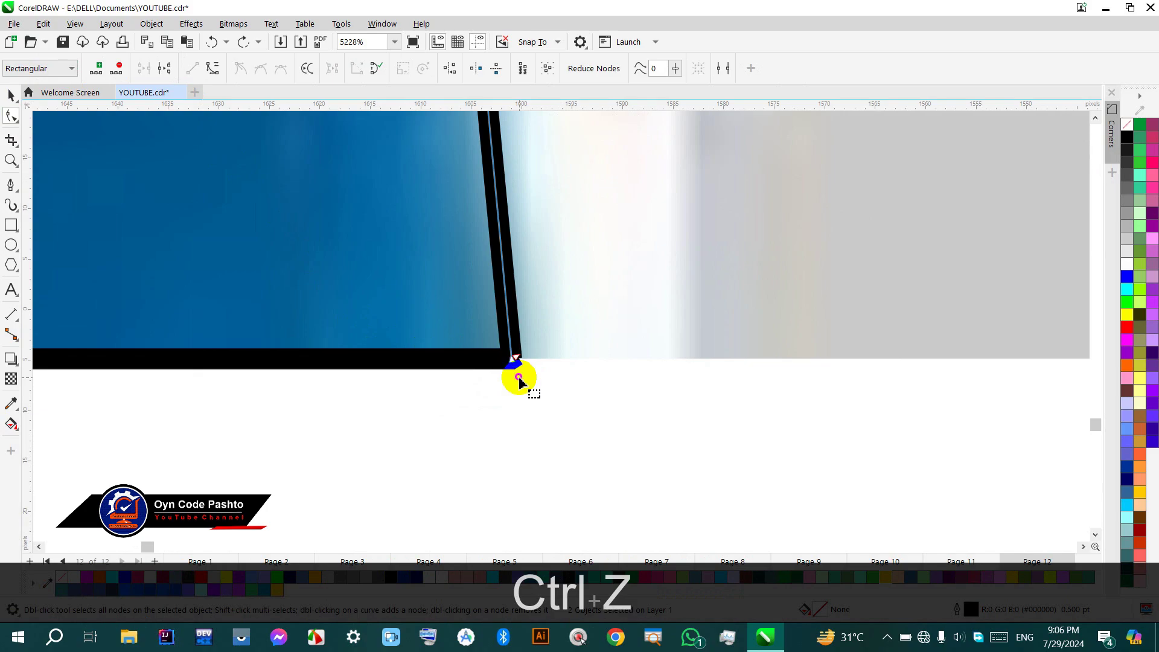
pyautogui.scroll(-10, 528, 372)
pyautogui.press('space')
pyautogui.hotkey('ctrl', 'z')
# Step: Examine the nodes where the two outline curves meet on the upper left side of the student's hair
pyautogui.scroll(-2, 569, 337)
pyautogui.scroll(3, 551, 295)
pyautogui.click(10, 114)
pyautogui.scroll(-3, 461, 350)
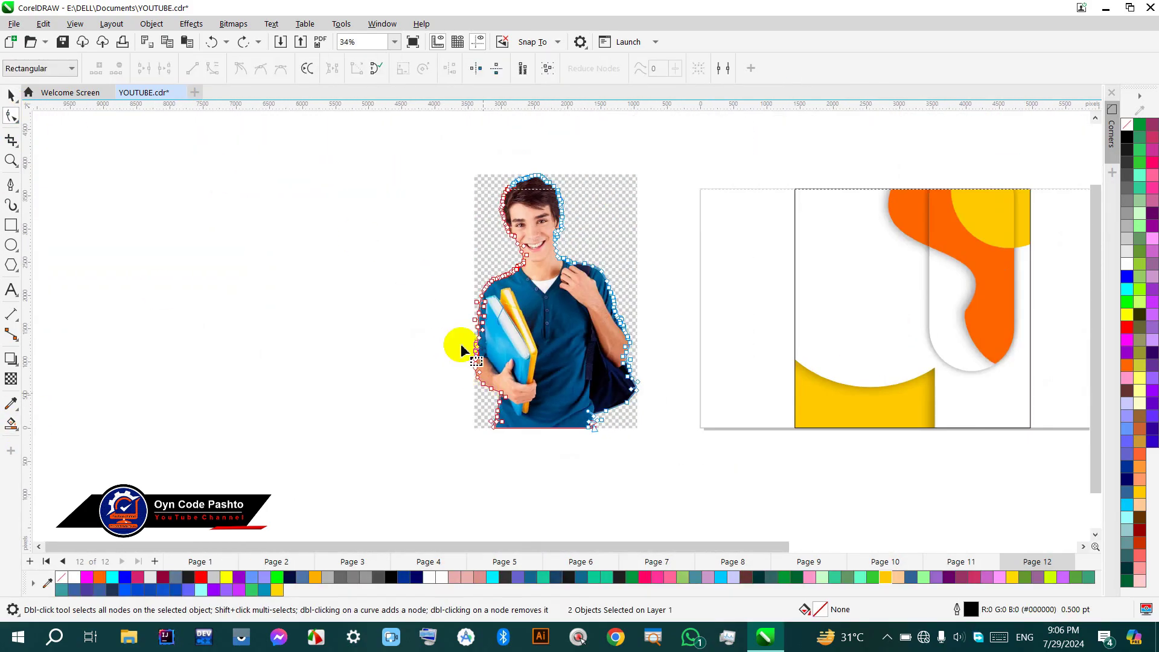
pyautogui.scroll(3, 462, 350)
pyautogui.scroll(-2, 417, 378)
pyautogui.scroll(5, 465, 297)
pyautogui.scroll(3, 525, 223)
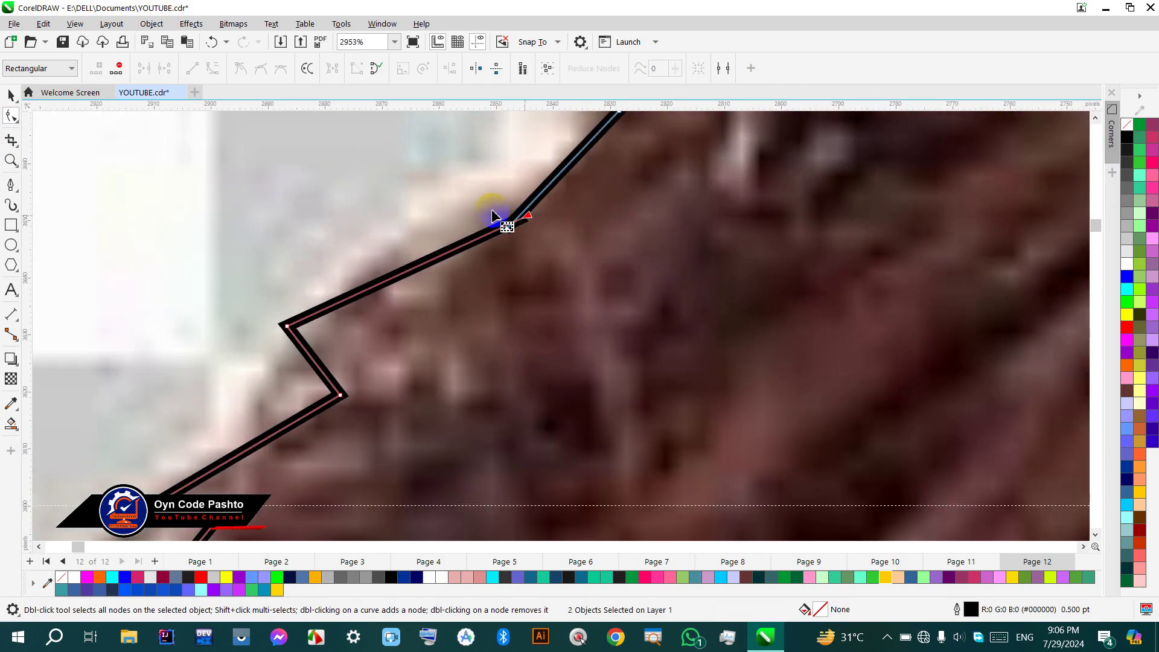
pyautogui.scroll(-5, 492, 214)
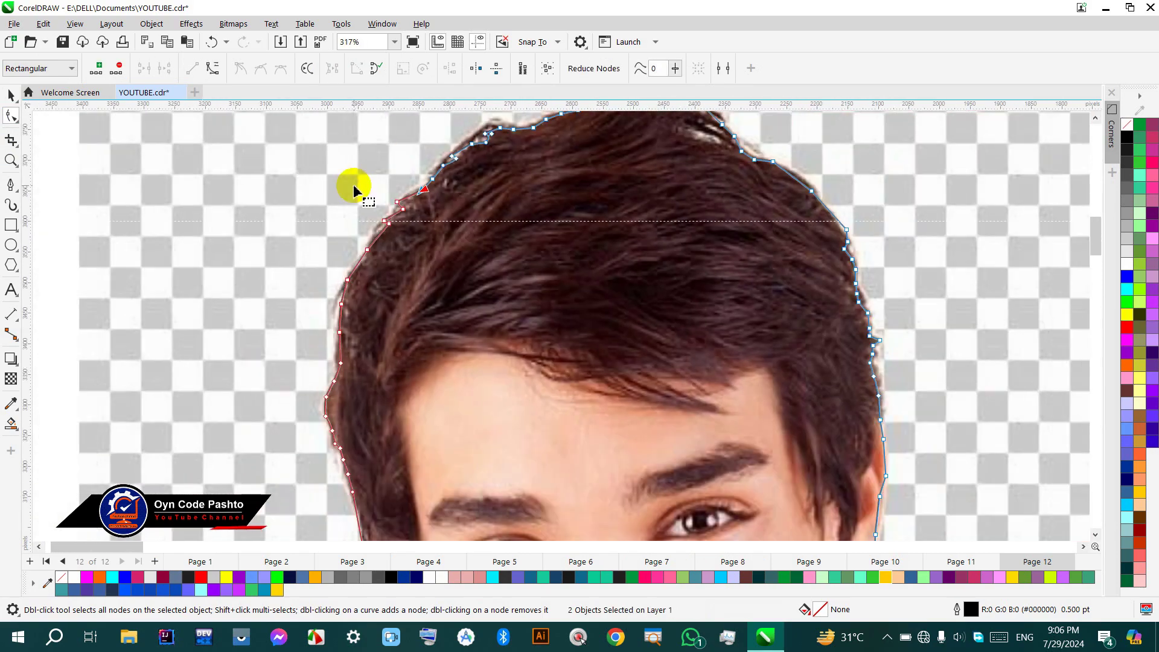
pyautogui.scroll(-3, 353, 190)
# Step: Create a red silhouette from the area enclosed by the two outline curves with the Smart Fill tool
pyautogui.click(9, 95)
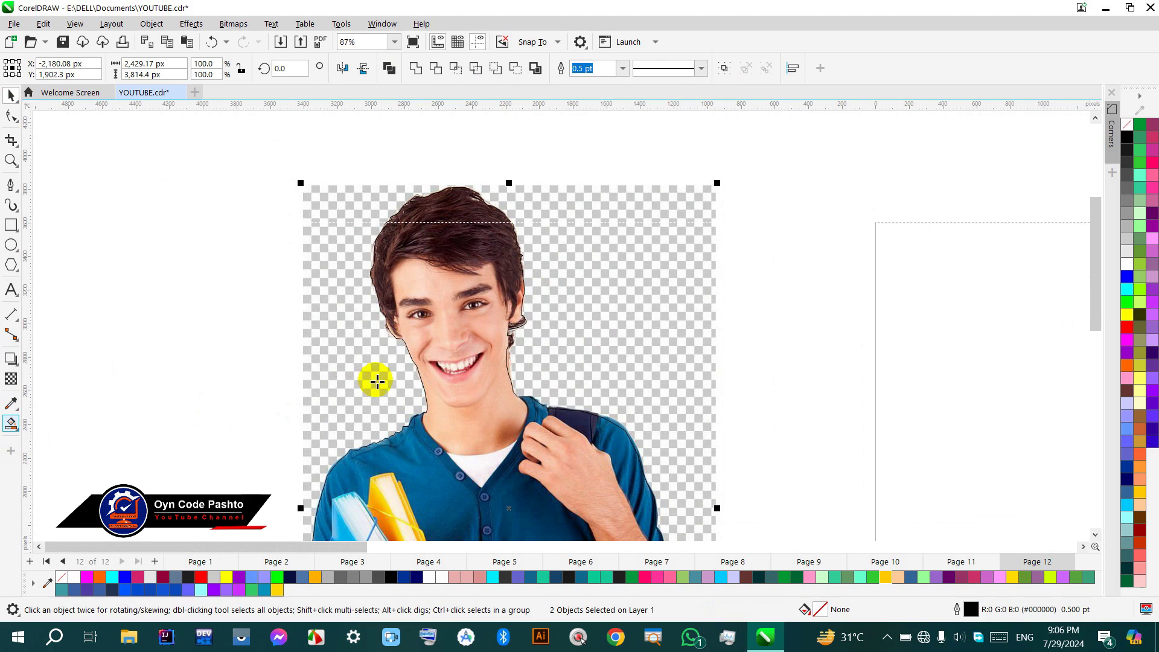
pyautogui.click(463, 325)
pyautogui.scroll(-4, 445, 271)
pyautogui.click(11, 99)
pyautogui.click(454, 345)
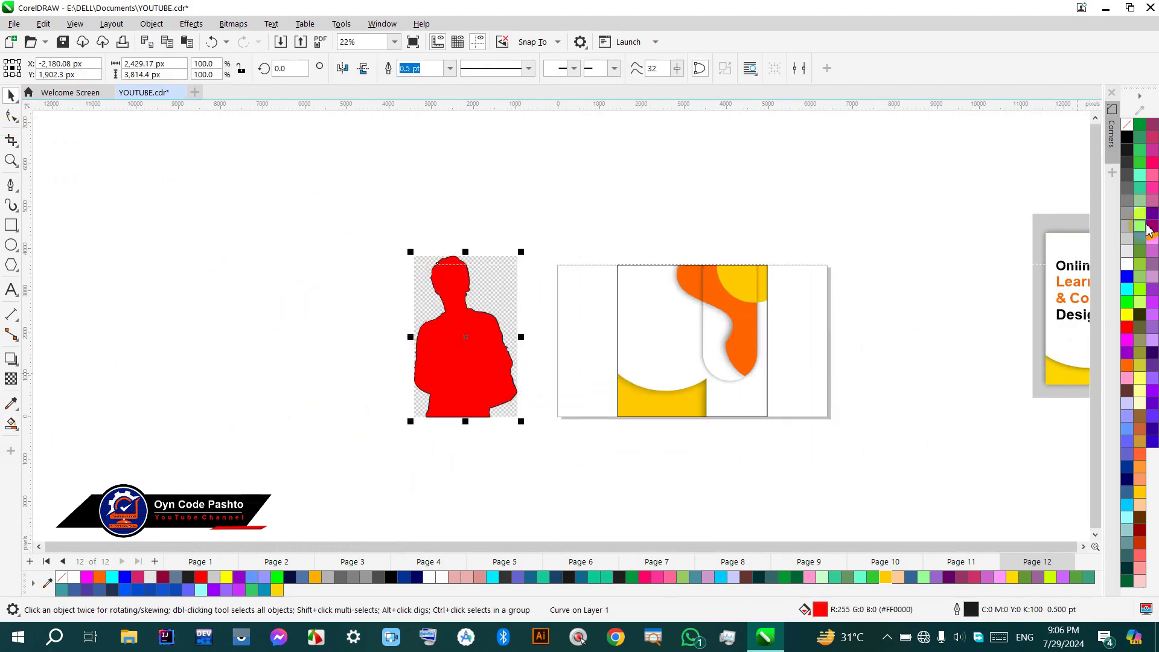
# Step: Select the student photo together with the red silhouette and move both left, away from the outline curves
pyautogui.click(469, 355)
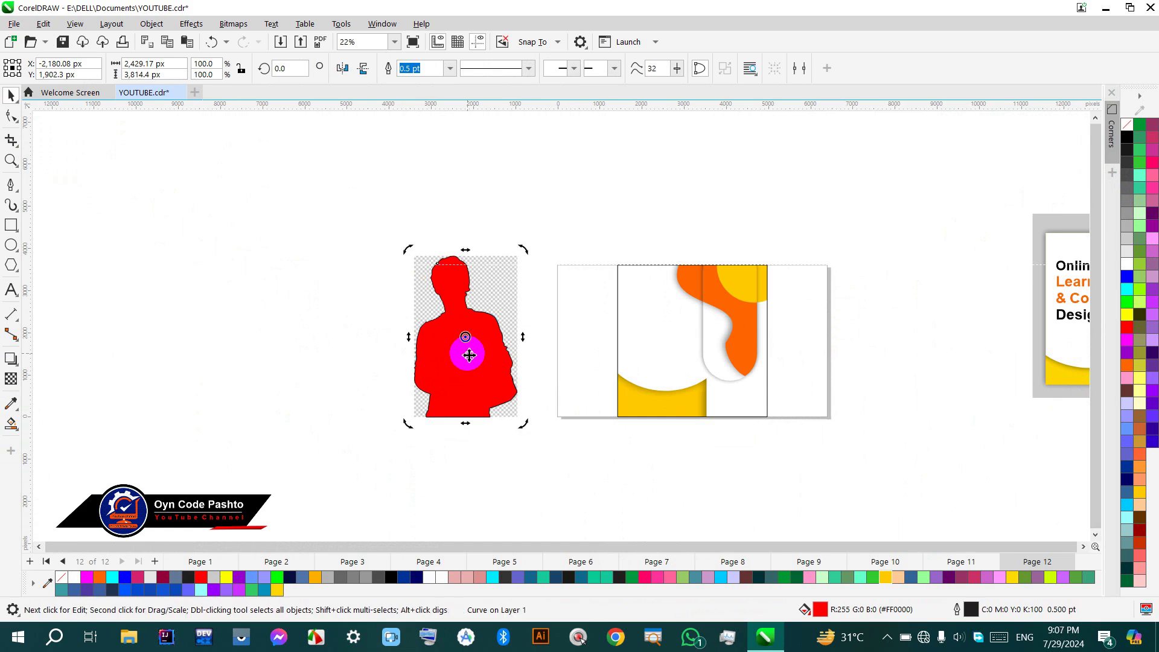
pyautogui.press('Escape')
pyautogui.click(504, 282)
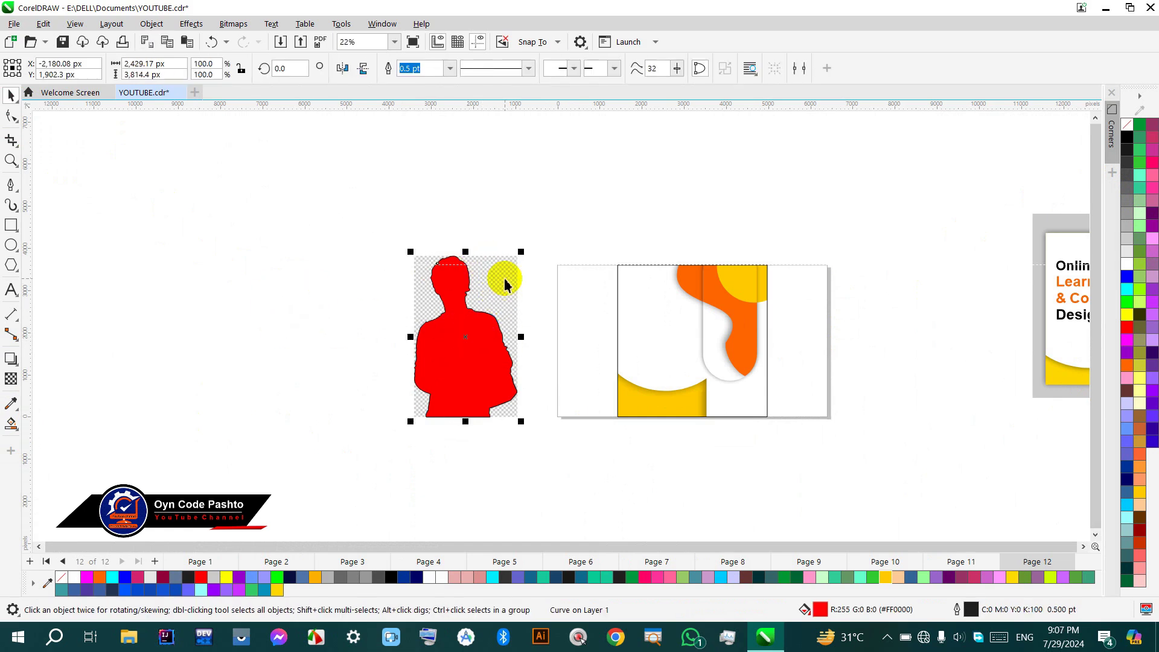
pyautogui.keyDown('shift'); pyautogui.click(461, 334); pyautogui.keyUp('shift')
pyautogui.moveTo(460, 334); pyautogui.dragTo(305, 334)
# Step: Delete the leftover Pen outline curves beside the red silhouette
pyautogui.click(462, 316)
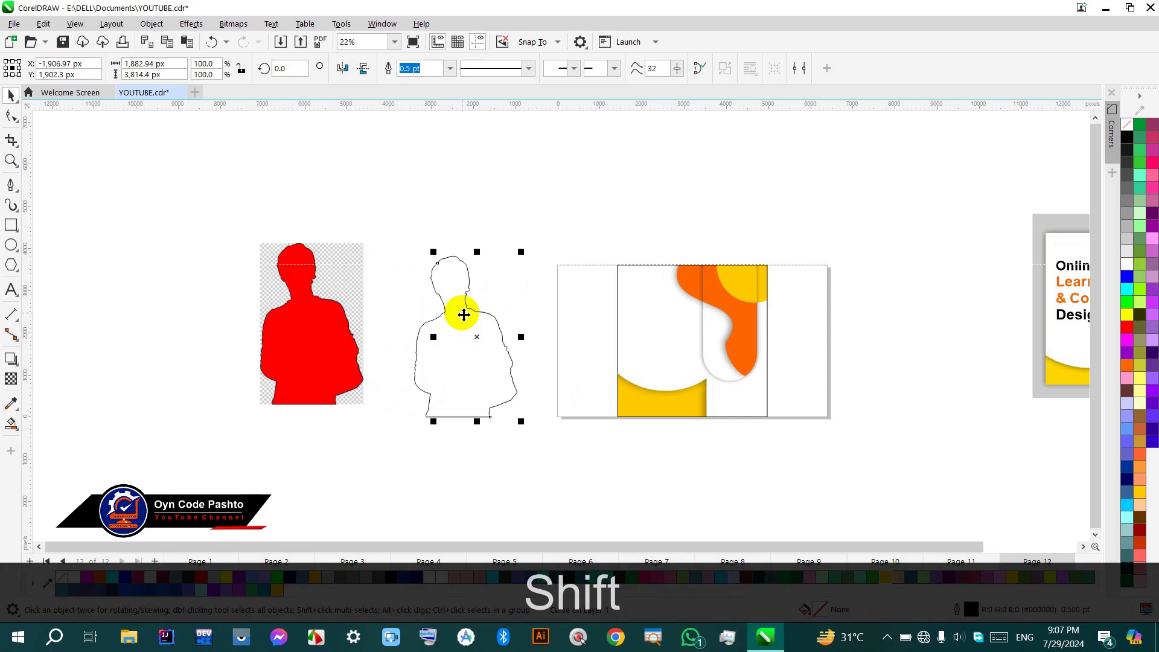
pyautogui.press('BackSpace')
pyautogui.click(459, 513)
pyautogui.press('BackSpace')
# Step: Clear the silhouette's red fill to check its outline against the student photo, and undo the change
pyautogui.click(296, 357)
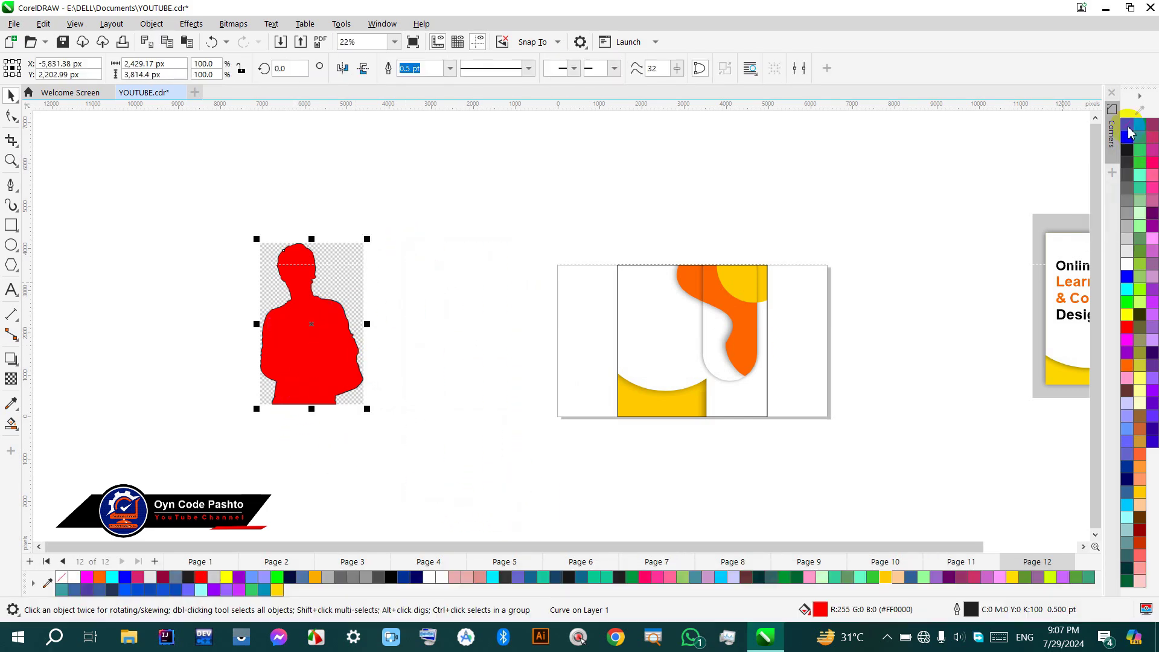
pyautogui.hotkey('shift', 'pagedown')
pyautogui.scroll(1, 313, 340)
pyautogui.scroll(1, 210, 282)
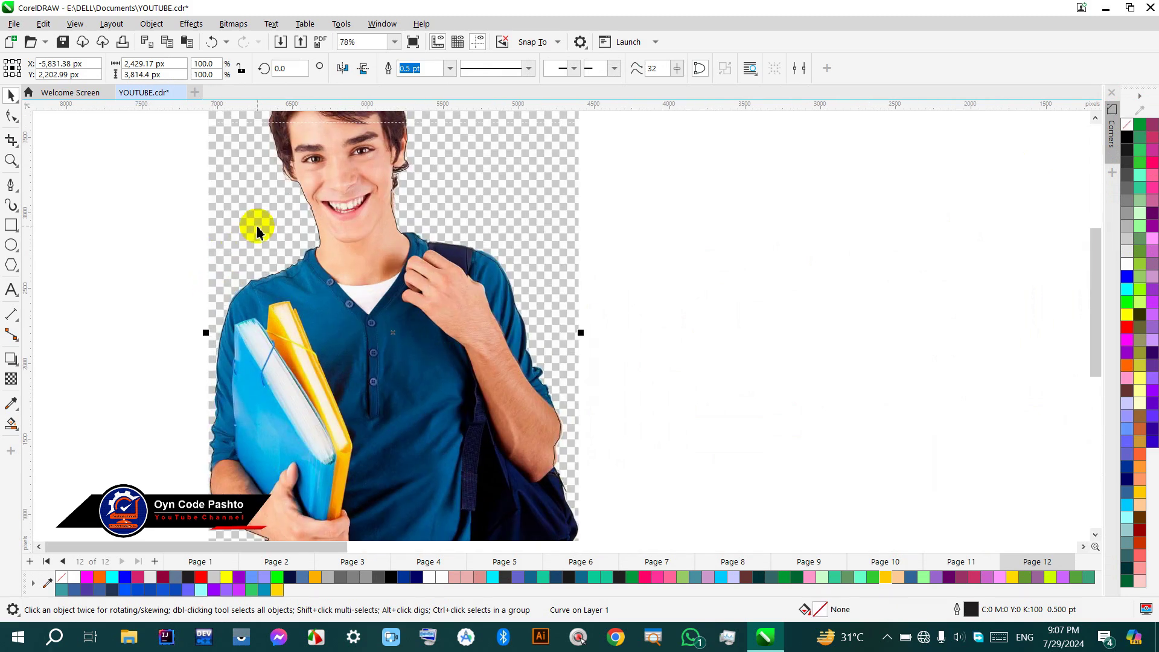
pyautogui.scroll(-2, 428, 282)
pyautogui.hotkey('ctrl', 'z')
# Step: PowerClip the student photo inside the red silhouette
pyautogui.rightClick(473, 224)
pyautogui.click(501, 389)
pyautogui.click(423, 381)
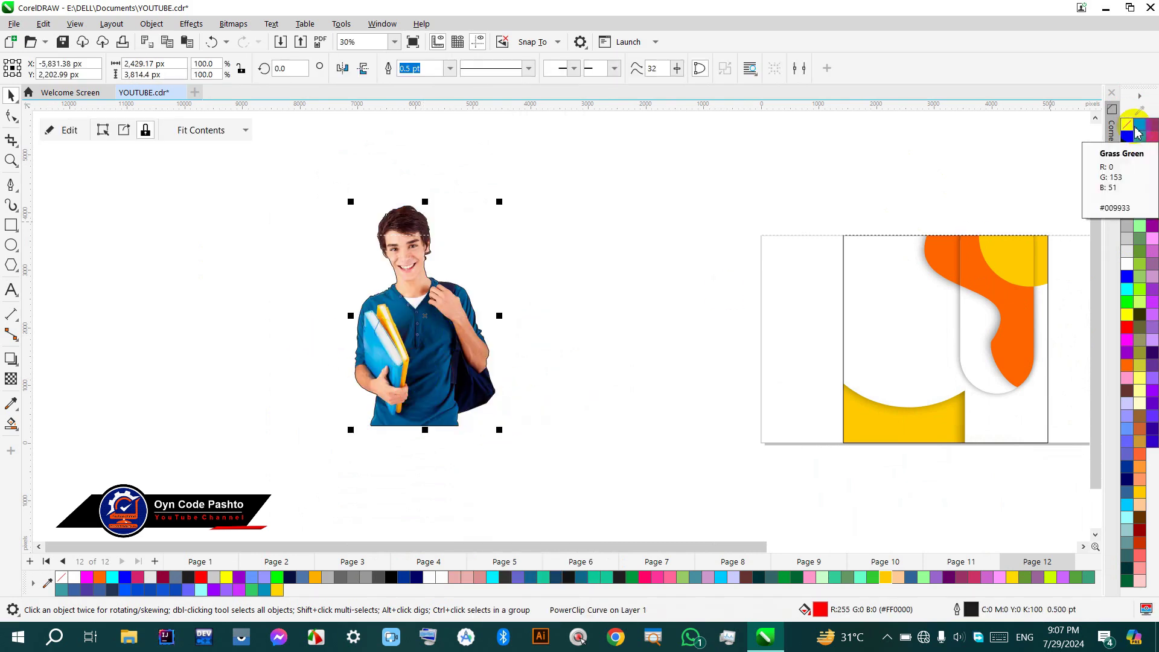
# Step: Move the clipped student to the right side of the page's design and scale it to 60%
pyautogui.scroll(-2, 854, 226)
pyautogui.scroll(2, 847, 247)
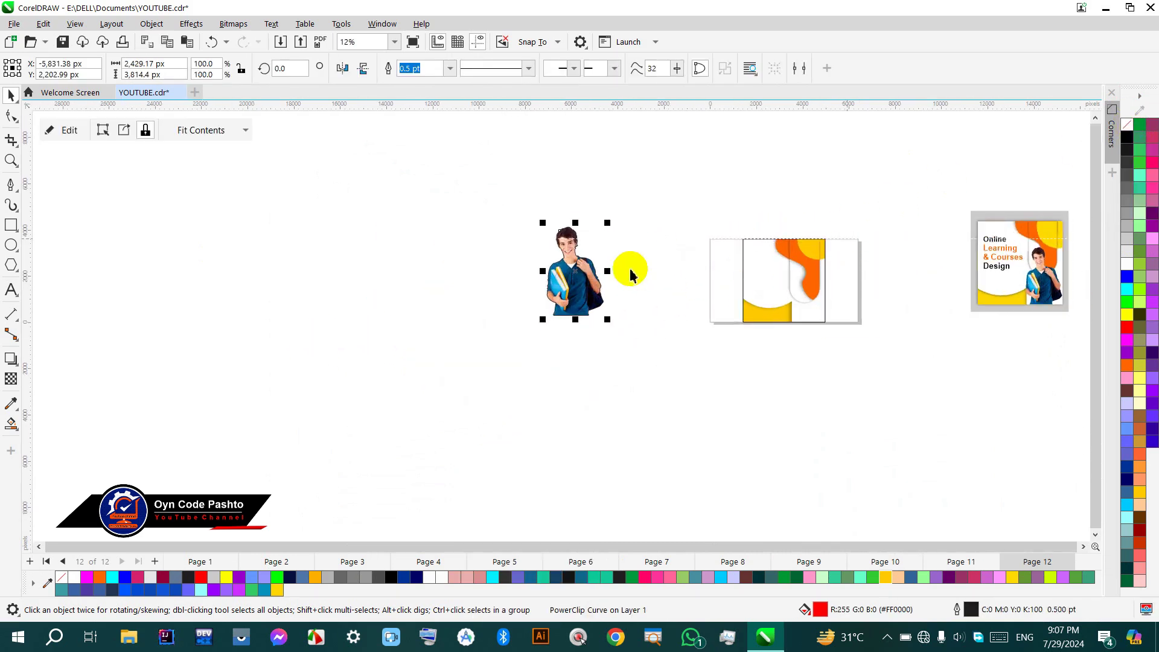
pyautogui.press('z')
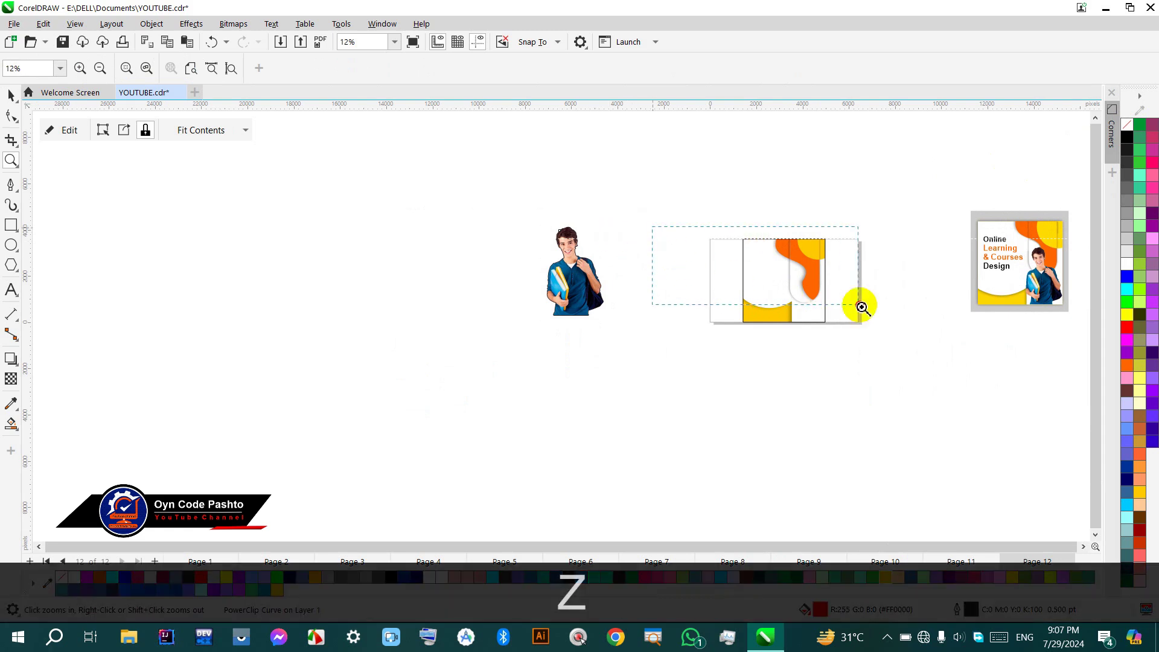
pyautogui.click(861, 308)
pyautogui.click(10, 96)
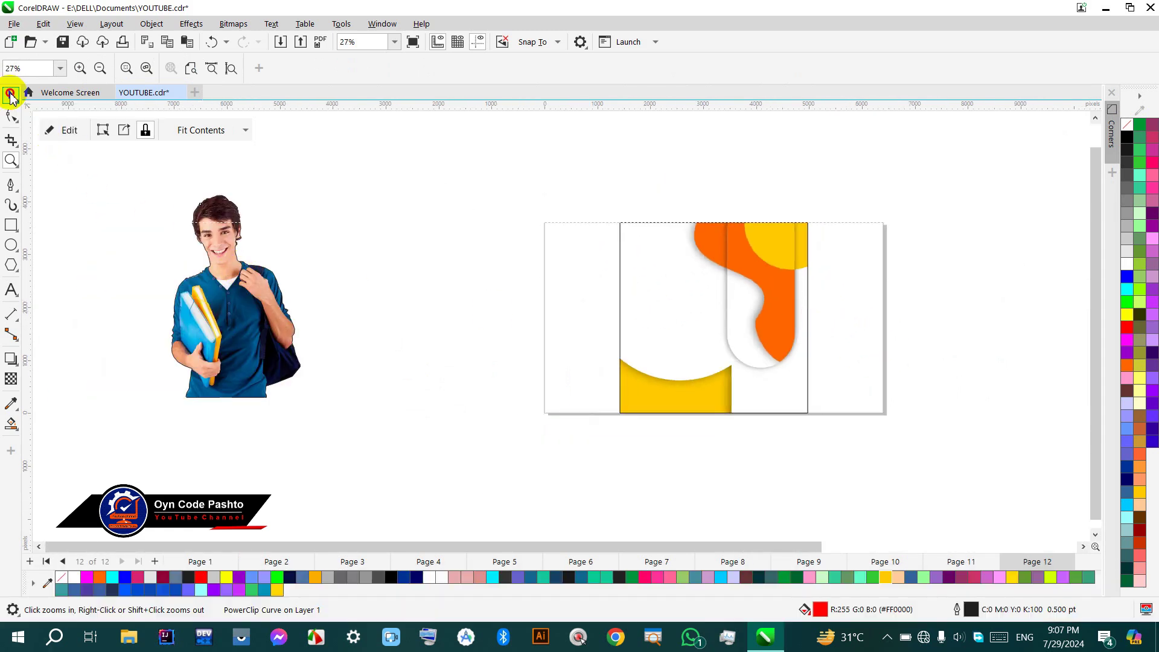
pyautogui.moveTo(215, 274); pyautogui.dragTo(833, 301)
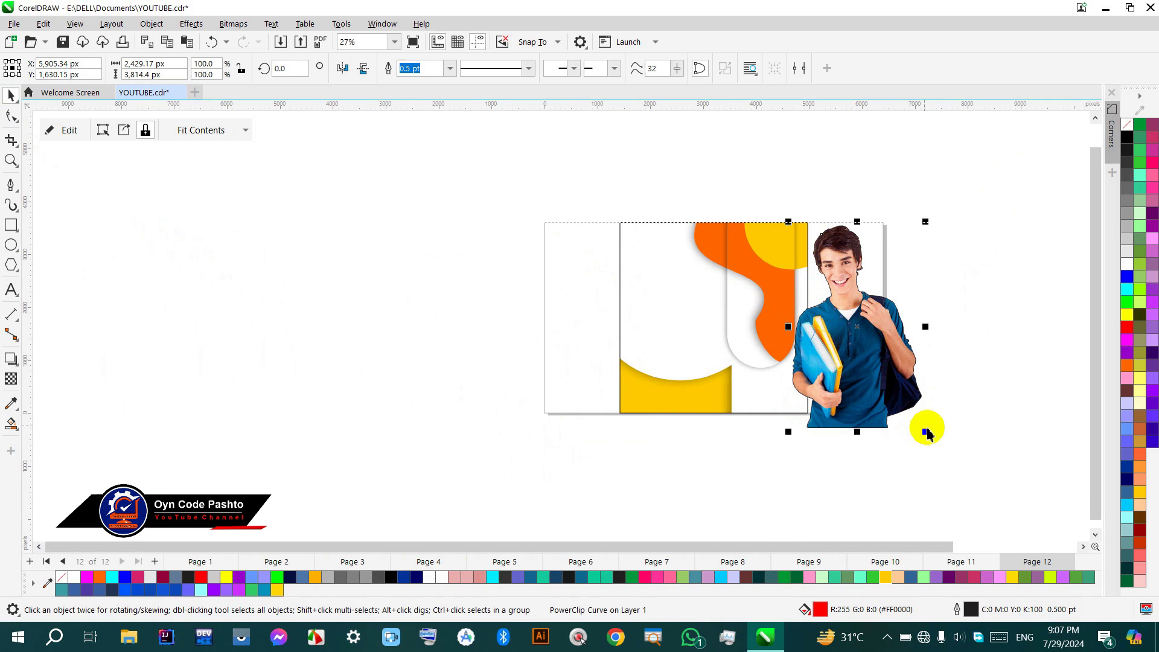
pyautogui.moveTo(926, 434); pyautogui.dragTo(876, 356)
# Step: Position the clipped student in the lower right corner of the post design, as in the reference
pyautogui.scroll(-2, 264, 409)
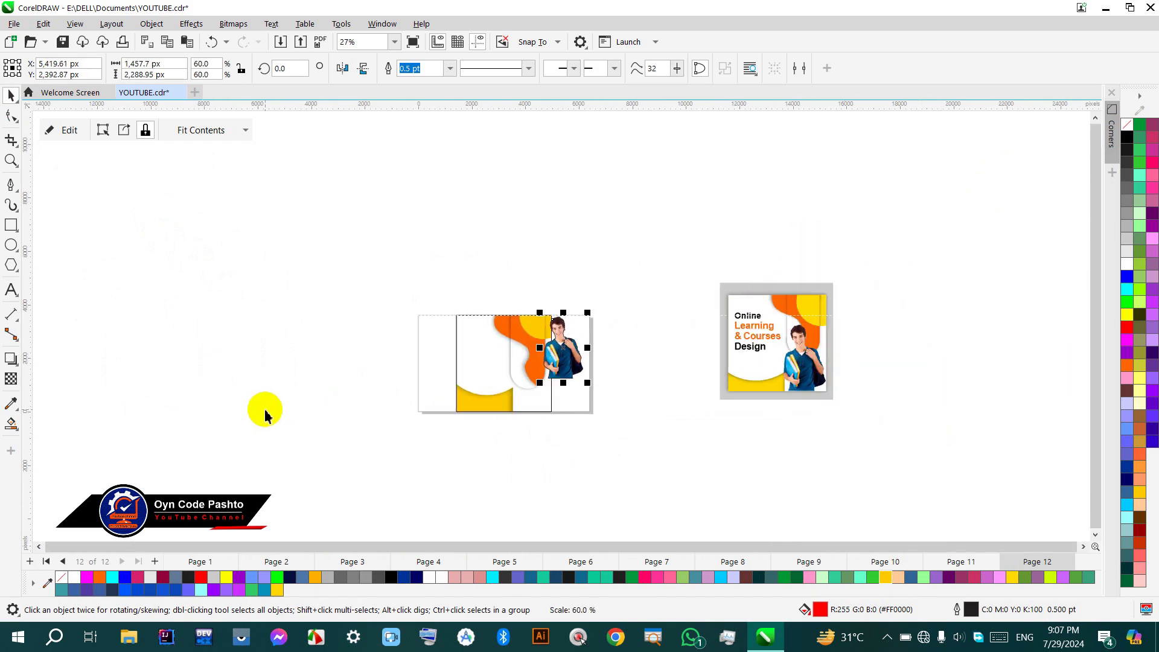
pyautogui.scroll(1, 551, 393)
pyautogui.scroll(1, 550, 394)
pyautogui.moveTo(575, 349); pyautogui.dragTo(524, 403)
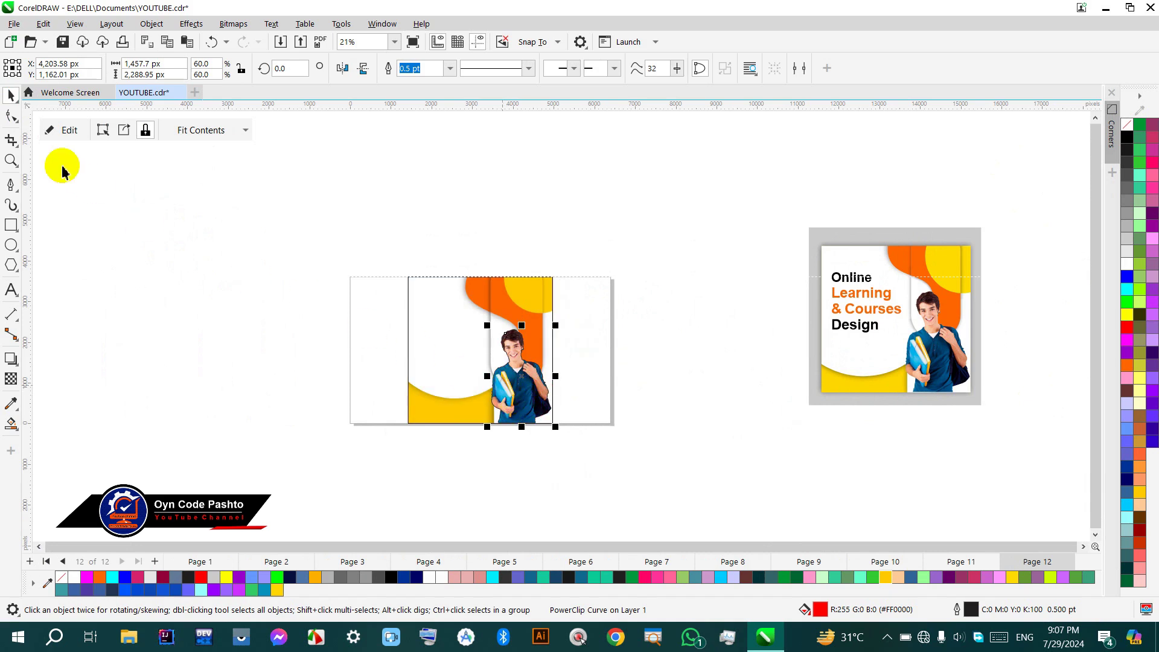
pyautogui.click(66, 130)
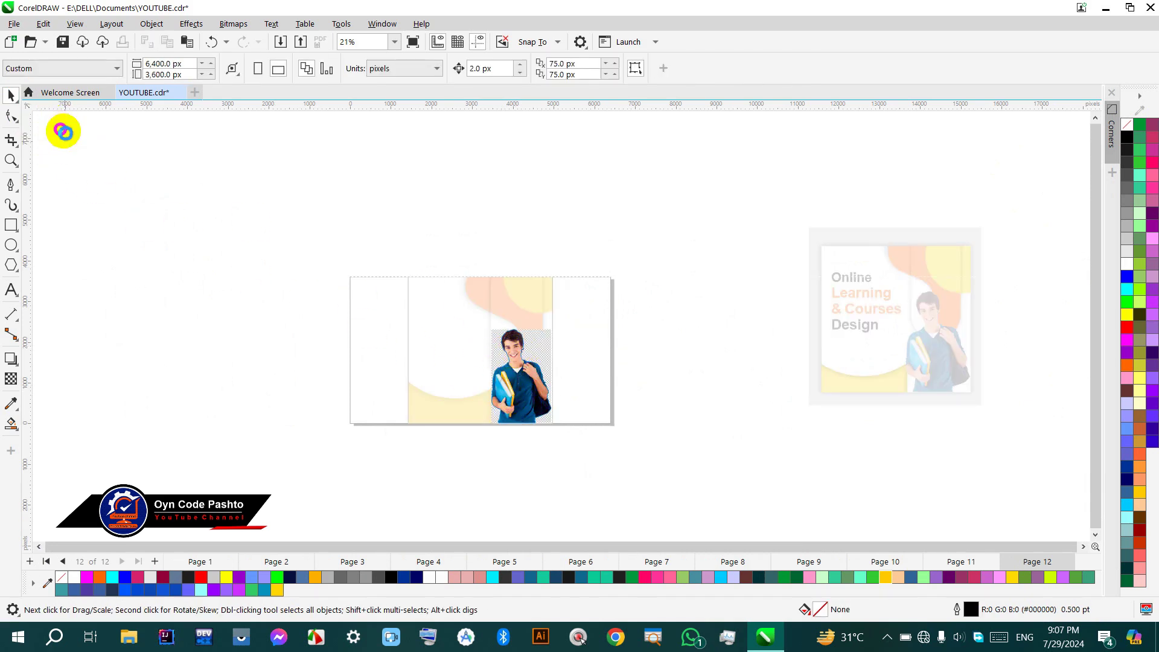
pyautogui.click(64, 131)
# Step: Enlarge the clipped student to about 67.7% and remove its outline
pyautogui.moveTo(486, 329); pyautogui.dragTo(480, 316)
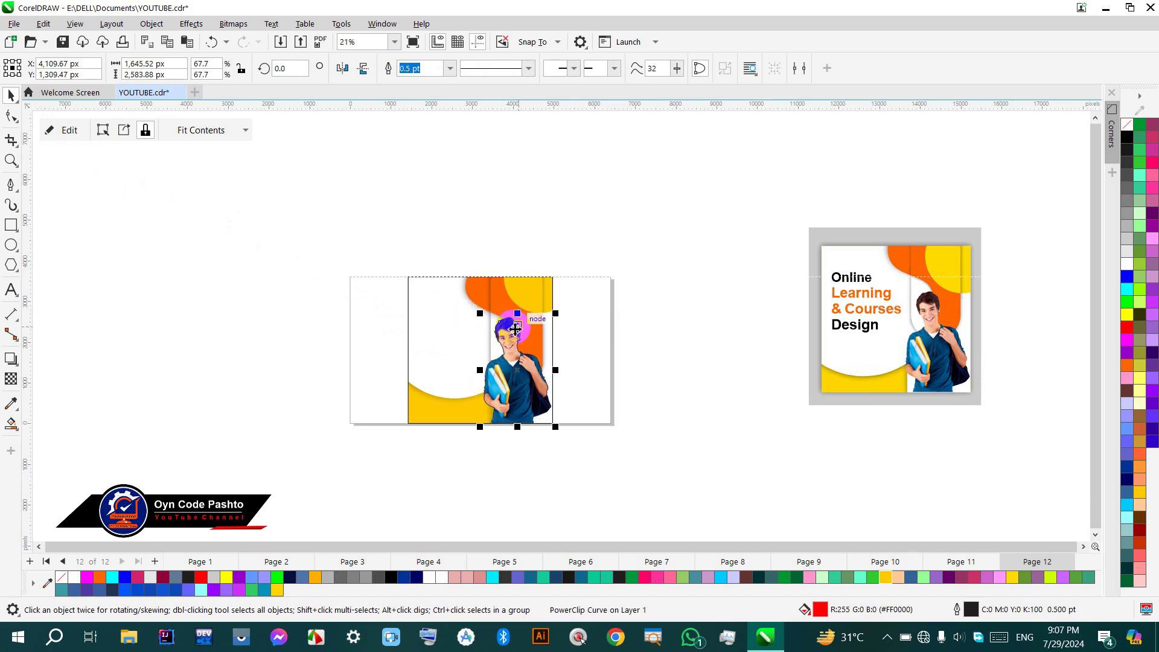
pyautogui.scroll(1, 516, 343)
pyautogui.rightClick(1127, 125)
pyautogui.scroll(3, 509, 400)
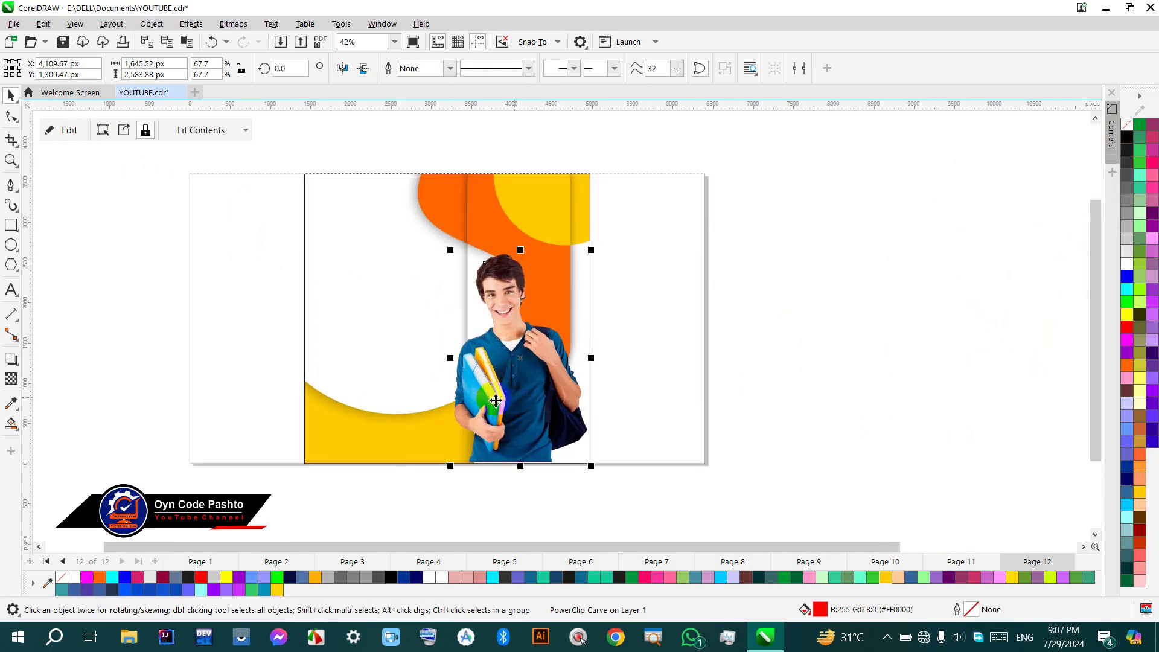
pyautogui.scroll(-3, 483, 399)
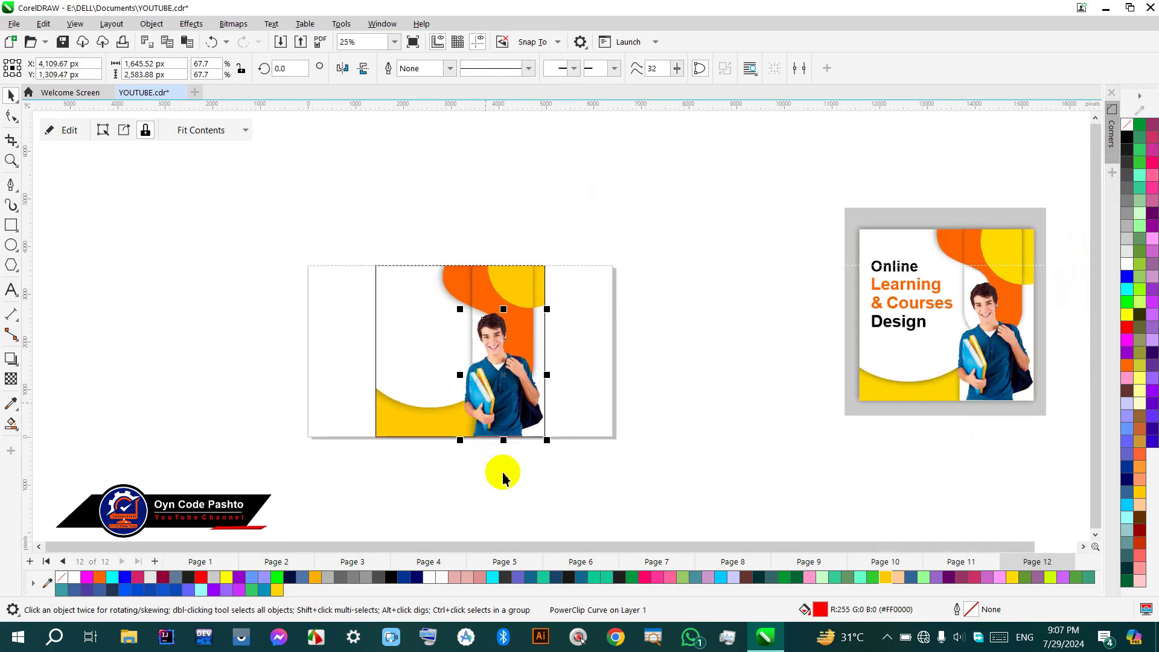
# Step: Scale the clipped student up to about 68.2% at its lower right corner and deselect it
pyautogui.scroll(7, 500, 468)
pyautogui.moveTo(578, 435); pyautogui.dragTo(580, 443)
pyautogui.scroll(-3, 458, 419)
pyautogui.scroll(-2, 492, 420)
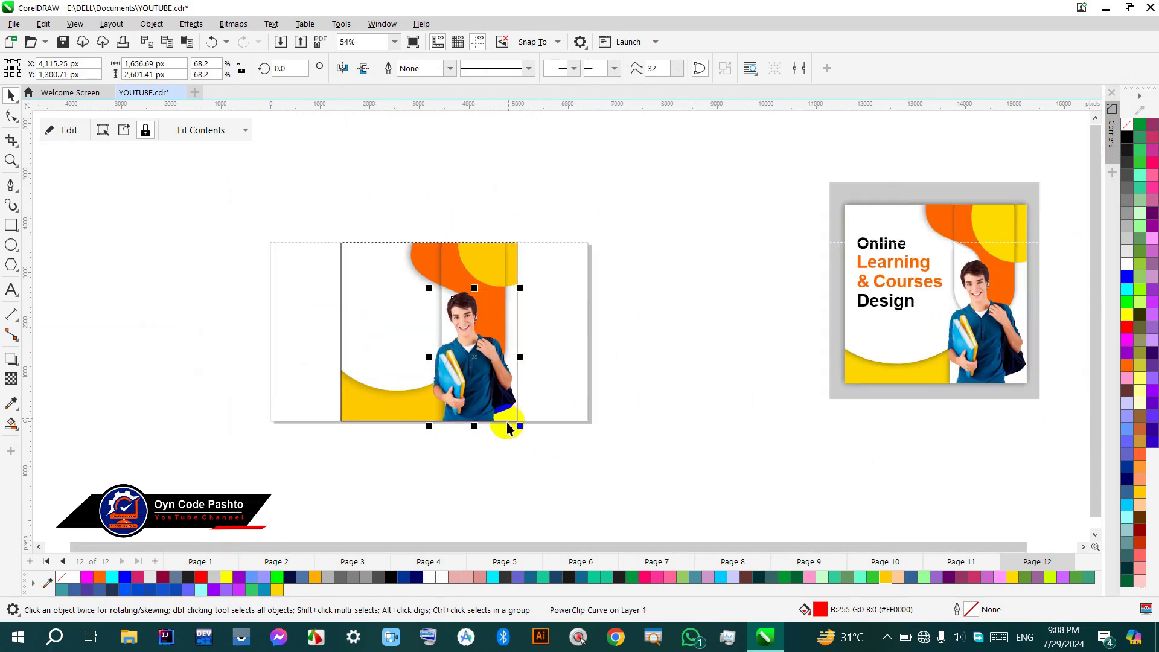
pyautogui.click(617, 331)
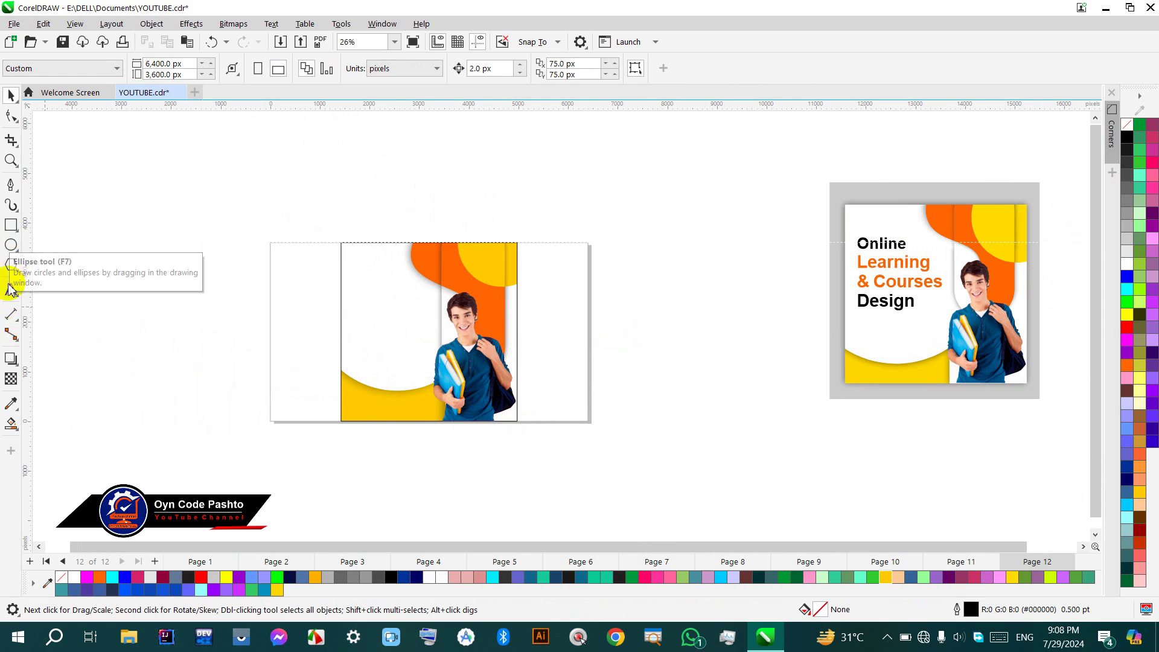
pyautogui.click(10, 290)
pyautogui.click(365, 302)
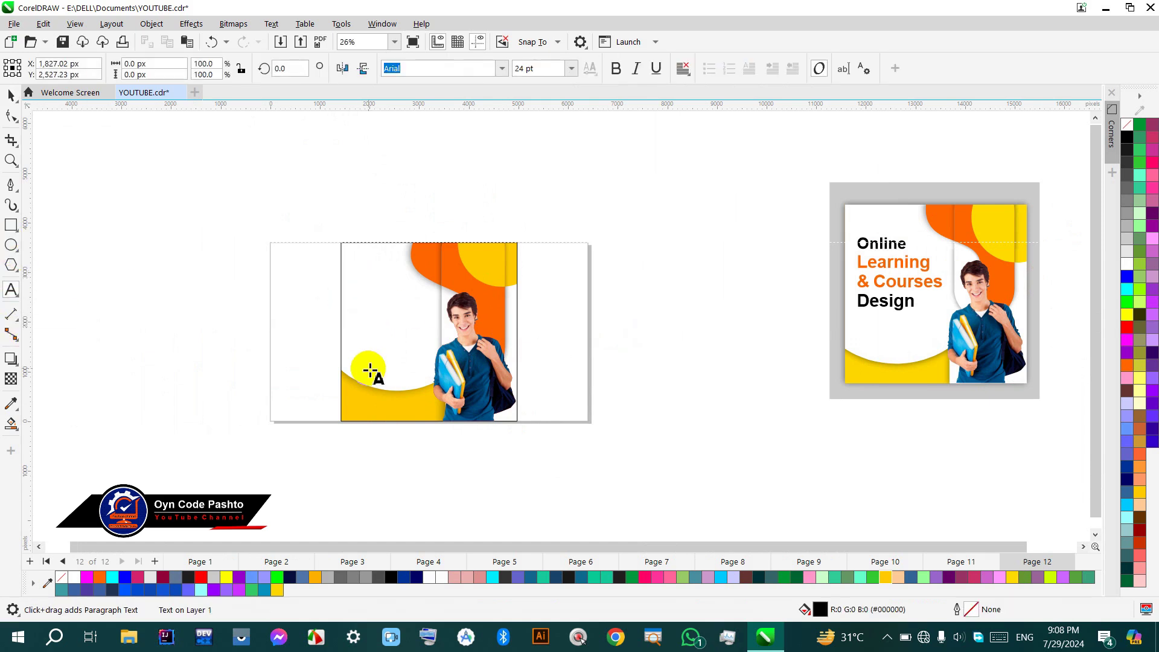
pyautogui.scroll(1, 425, 228)
# Step: Move the reference design's background group out of its grey frame to the space beside the page
pyautogui.click(11, 95)
pyautogui.moveTo(1028, 264); pyautogui.dragTo(748, 298)
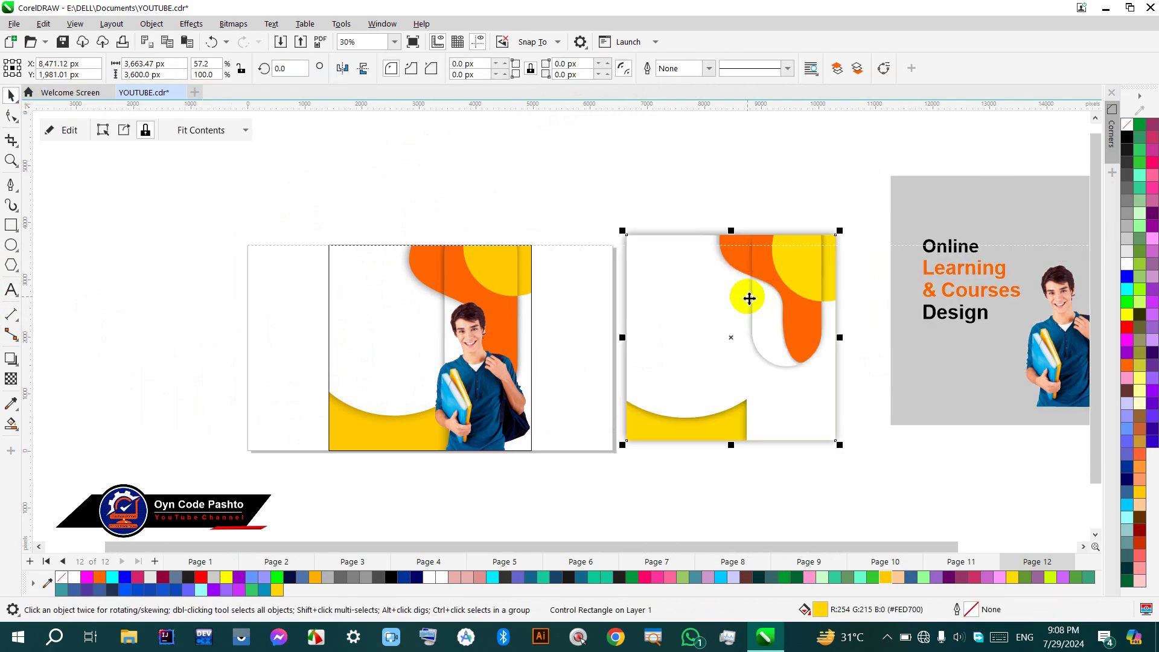
# Step: Undo the background group's move and place the whole reference design, including its grey frame, directly beside the page
pyautogui.hotkey('ctrl', 'z')
pyautogui.scroll(-1, 747, 298)
pyautogui.moveTo(805, 179); pyautogui.dragTo(1040, 478)
pyautogui.moveTo(959, 350); pyautogui.dragTo(742, 383)
pyautogui.scroll(2, 661, 350)
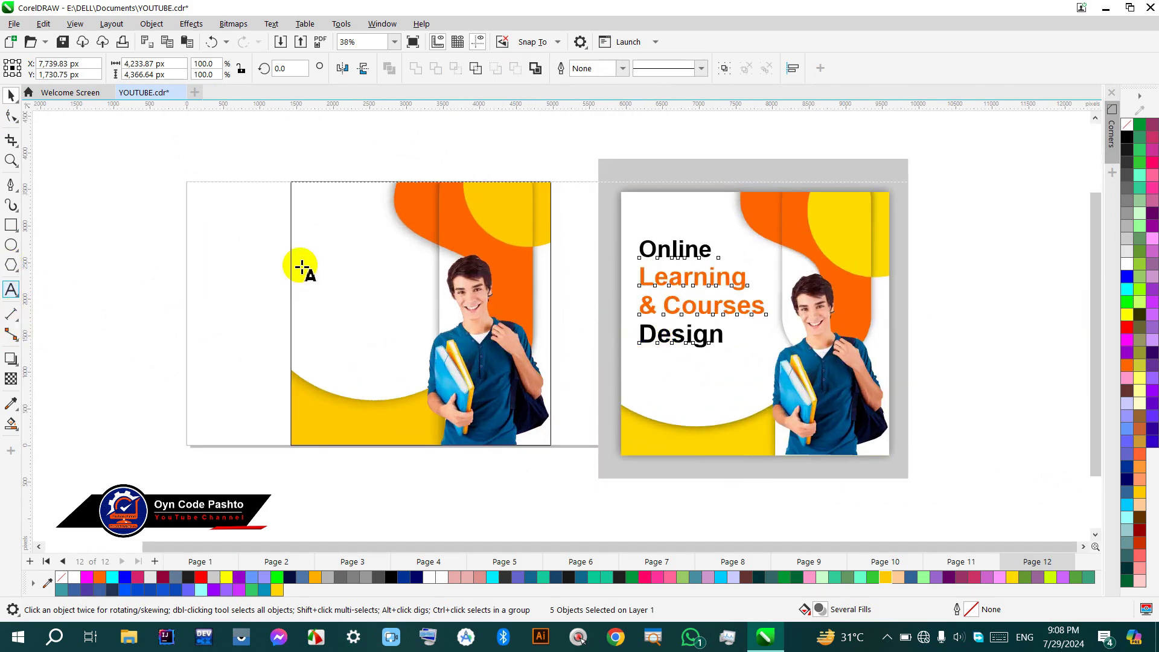
# Step: Start a text object in the white area beside the student with the first headline line "Online"
pyautogui.click(324, 254)
pyautogui.press('capslock')
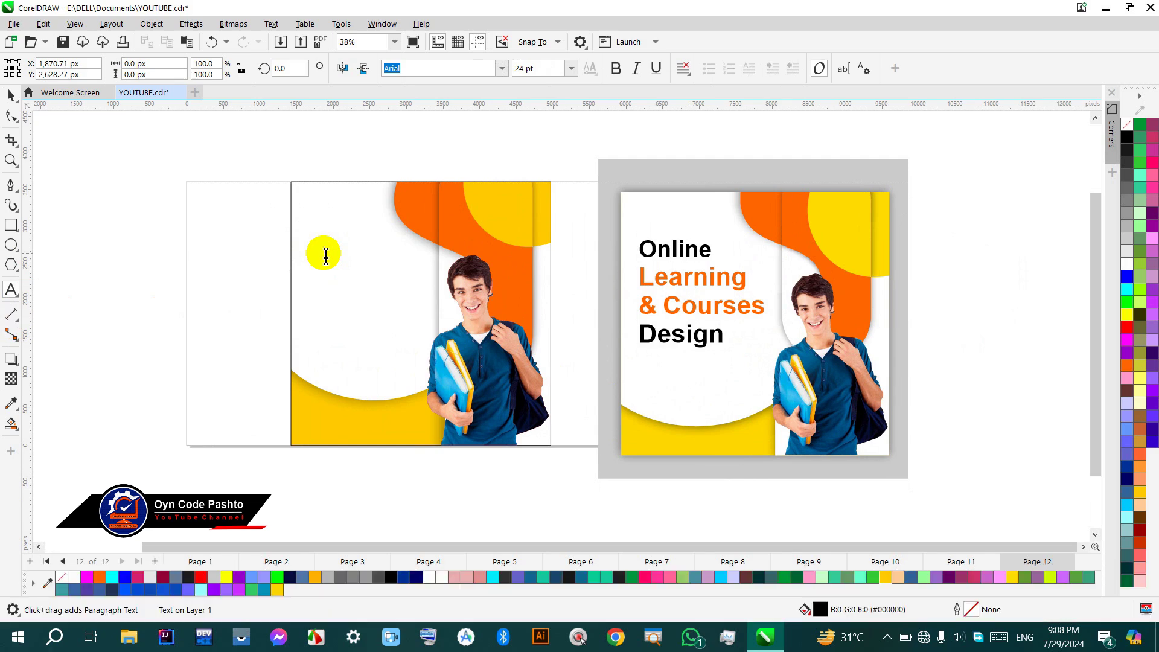
pyautogui.hotkey('shift', 'o')
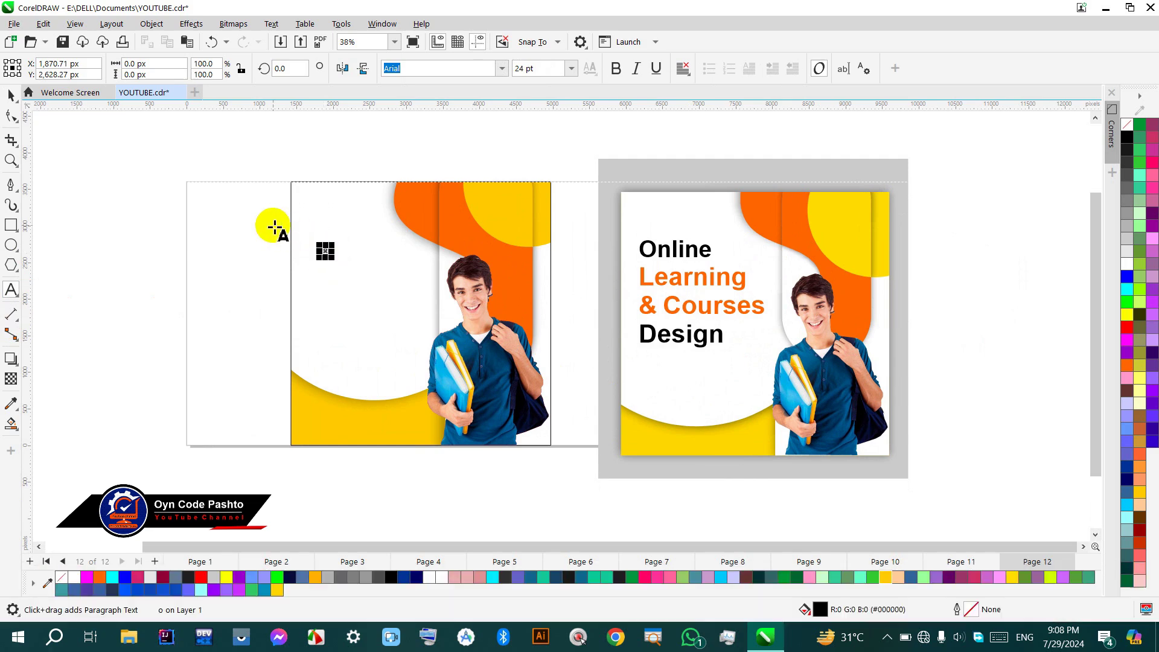
pyautogui.write('N')
pyautogui.press('BackSpace')
pyautogui.press('BackSpace')
pyautogui.press('capslock')
pyautogui.write('Online')
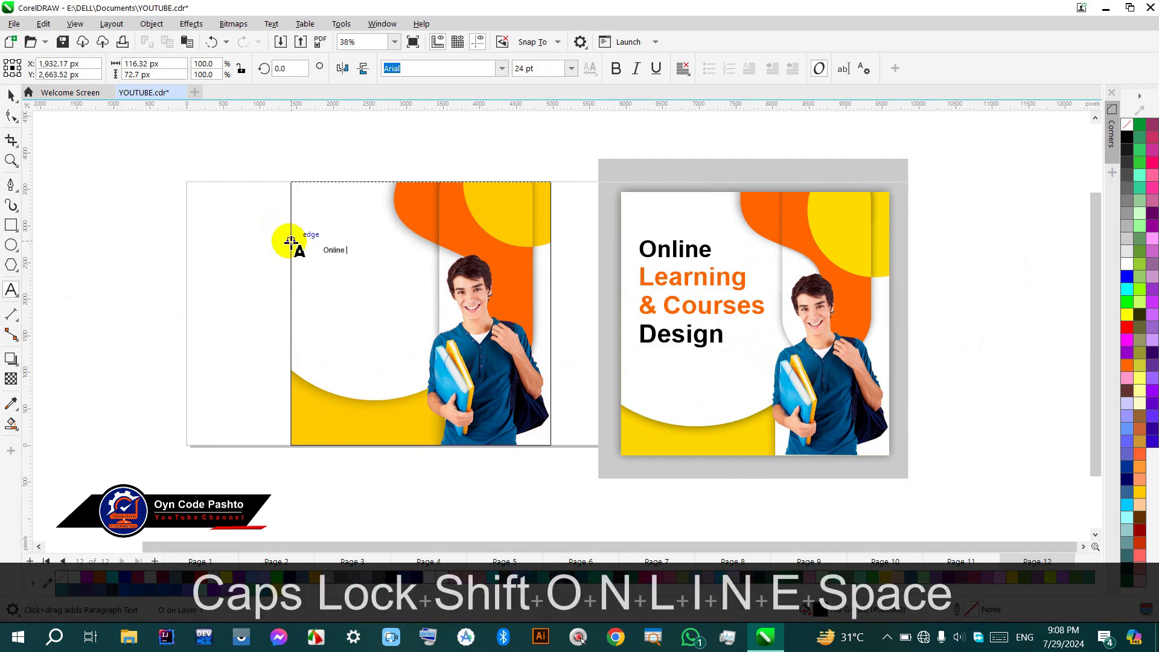
# Step: Add "Learning" as the second line of the headline text
pyautogui.press('Return')
pyautogui.write('le')
pyautogui.press('BackSpace')
pyautogui.press('BackSpace')
pyautogui.write('l')
pyautogui.press('Return')
pyautogui.hotkey('shift', 'BackSpace')
pyautogui.press('BackSpace')
pyautogui.write('Leal')
pyautogui.press('BackSpace')
pyautogui.write('rnin')
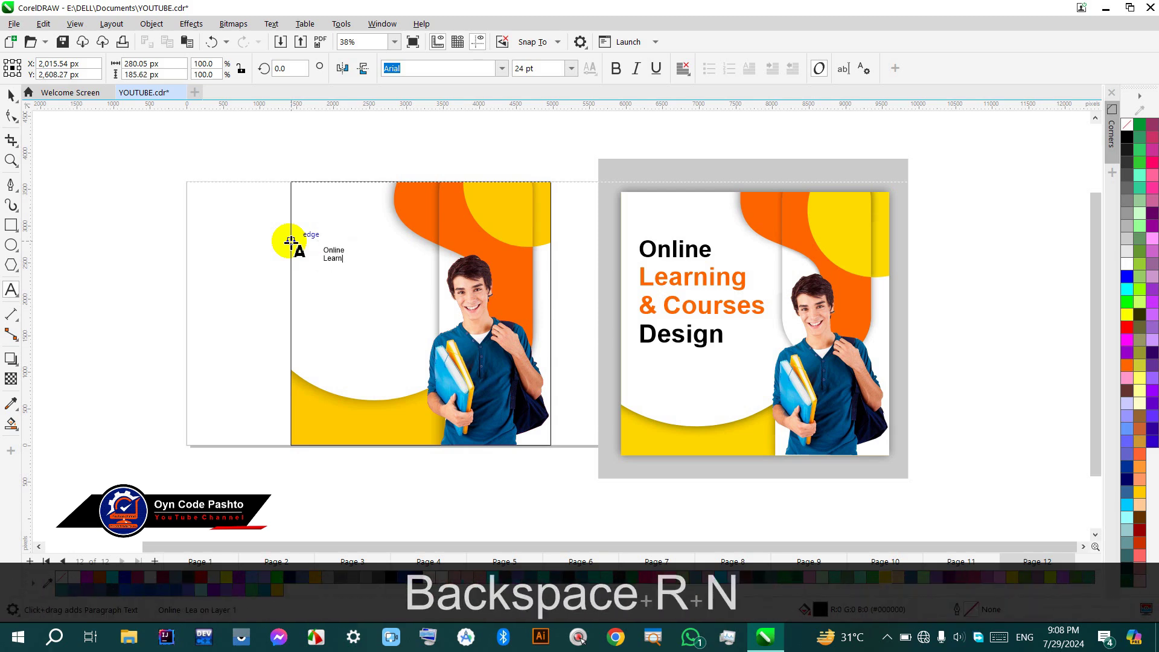
pyautogui.press('BackSpace')
pyautogui.press('BackSpace')
pyautogui.press('BackSpace')
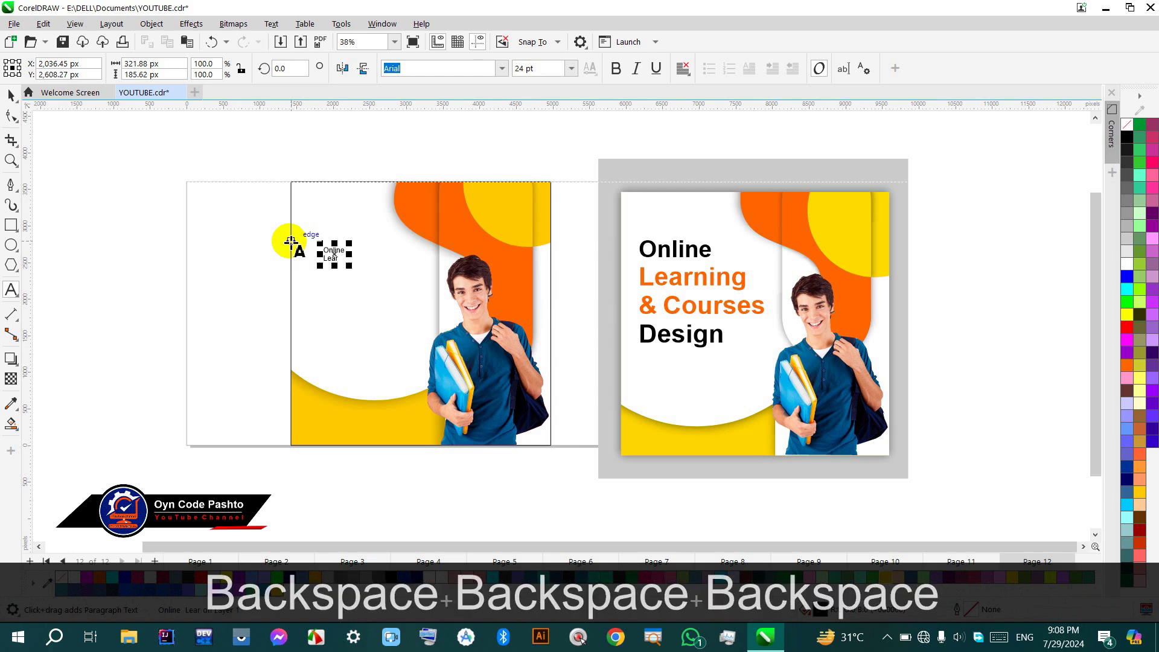
pyautogui.write('ning')
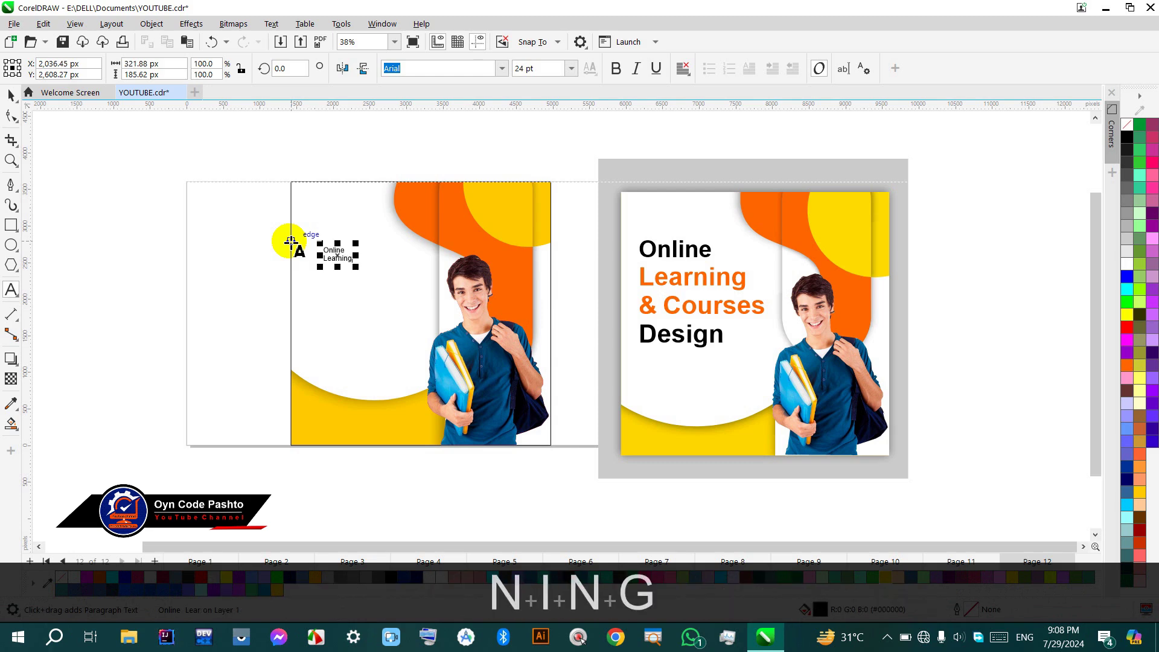
# Step: Complete the headline with the lines "& Courses" and "Design"
pyautogui.press('Return')
pyautogui.write('& ')
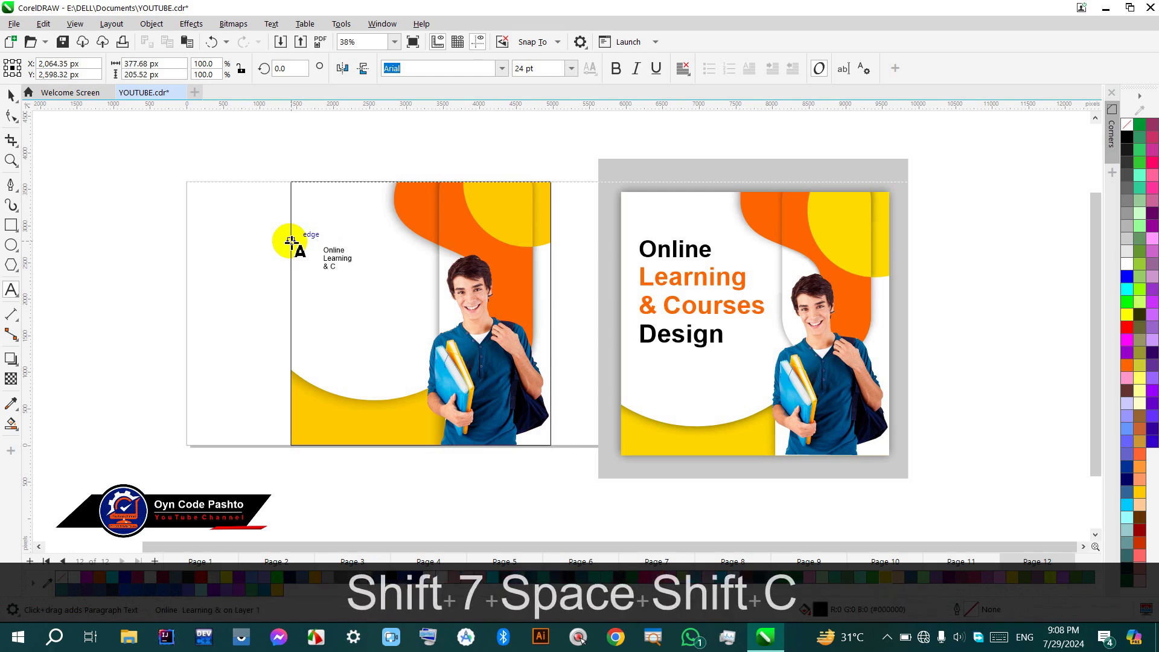
pyautogui.write('Cou')
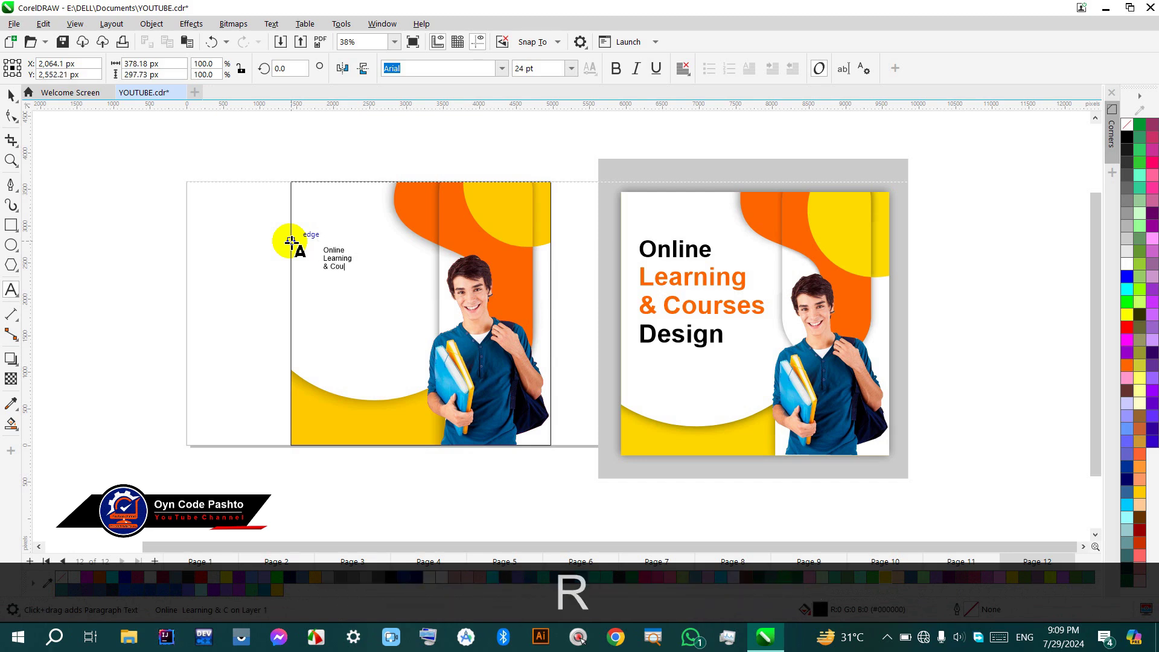
pyautogui.write('rses')
pyautogui.press('Return')
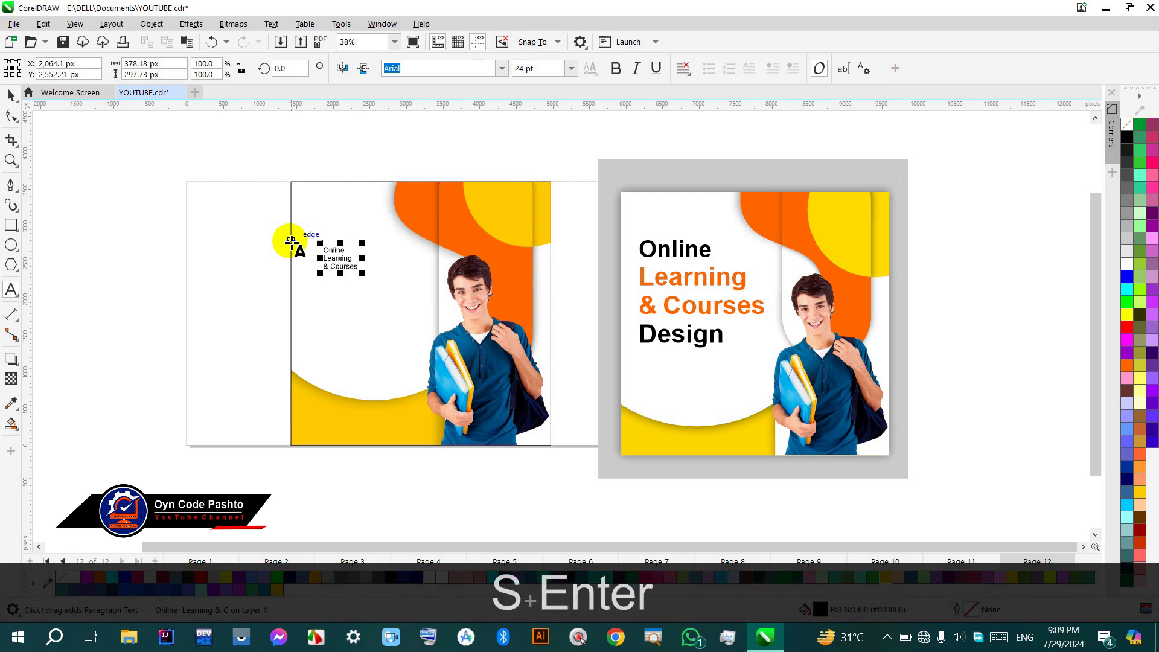
pyautogui.write('Des')
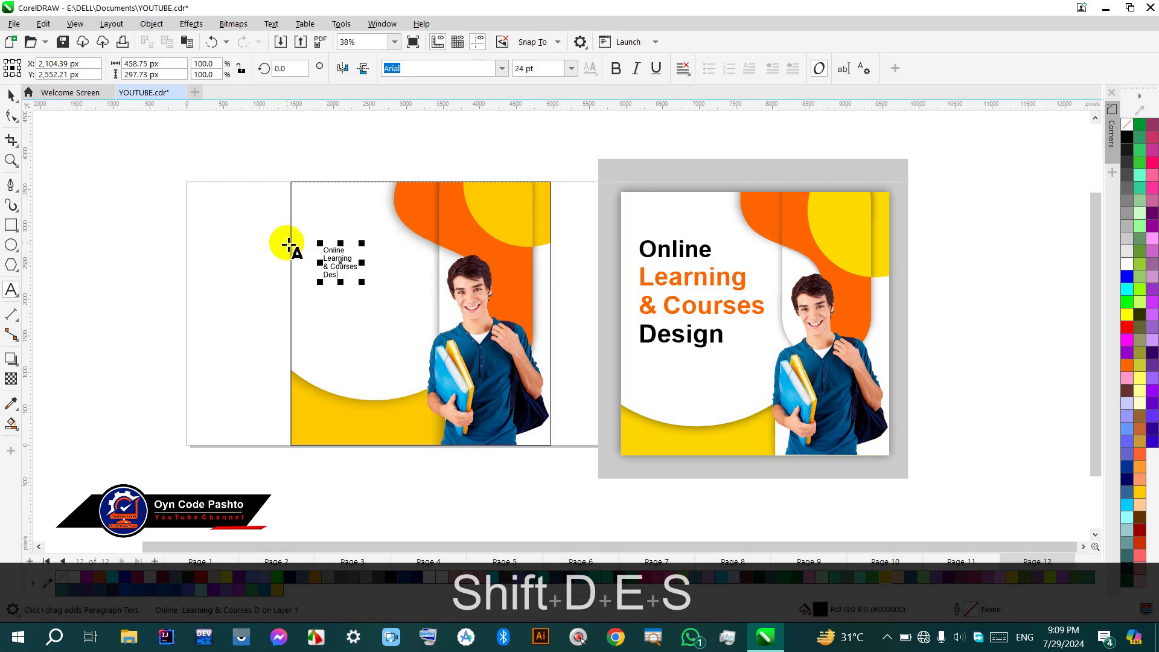
pyautogui.write('ign')
# Step: Enlarge the headline to about 85.6 pt and position it in the white area near the design's left edge
pyautogui.click(11, 95)
pyautogui.moveTo(362, 284); pyautogui.dragTo(438, 360)
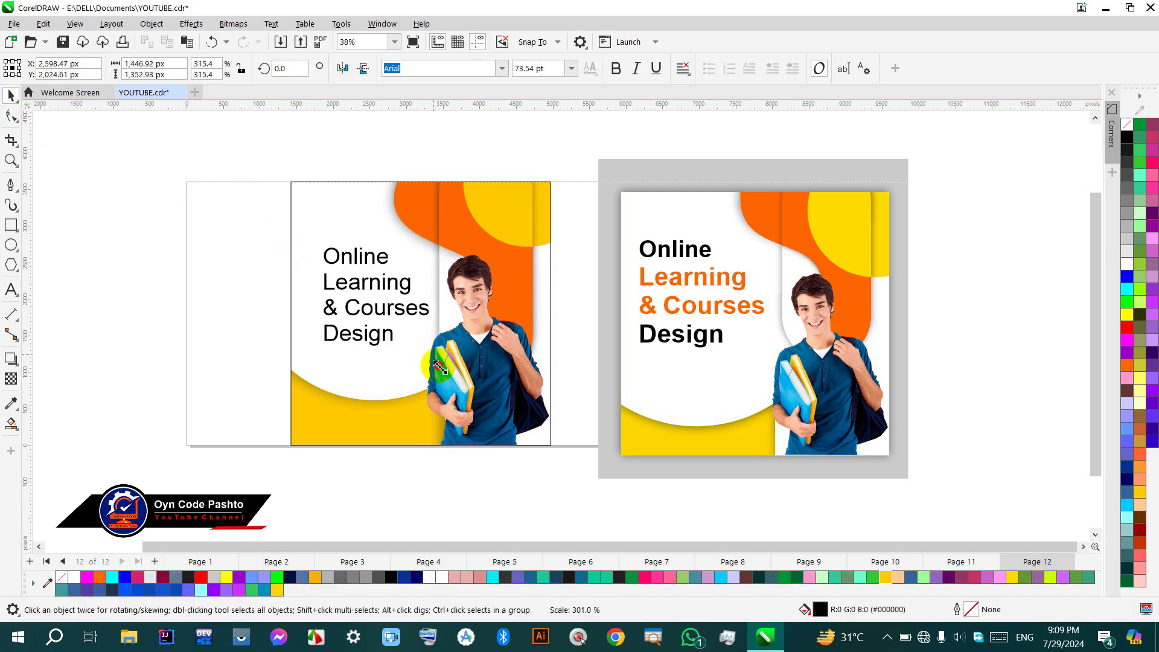
pyautogui.moveTo(387, 315); pyautogui.dragTo(368, 302)
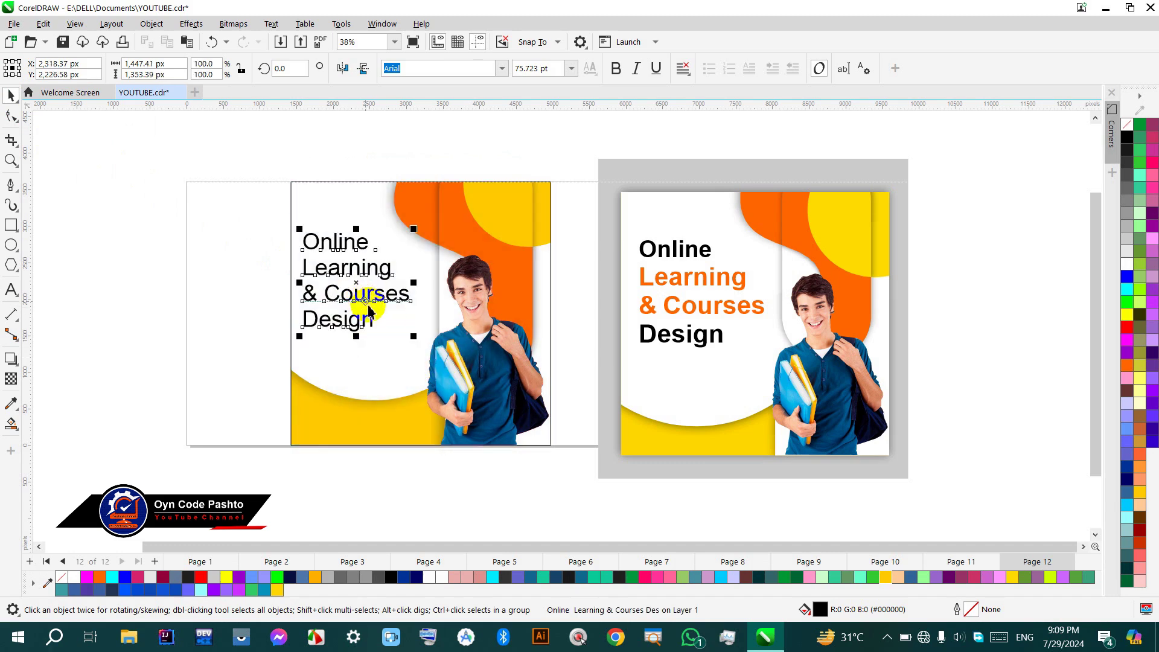
pyautogui.moveTo(414, 336); pyautogui.dragTo(428, 349)
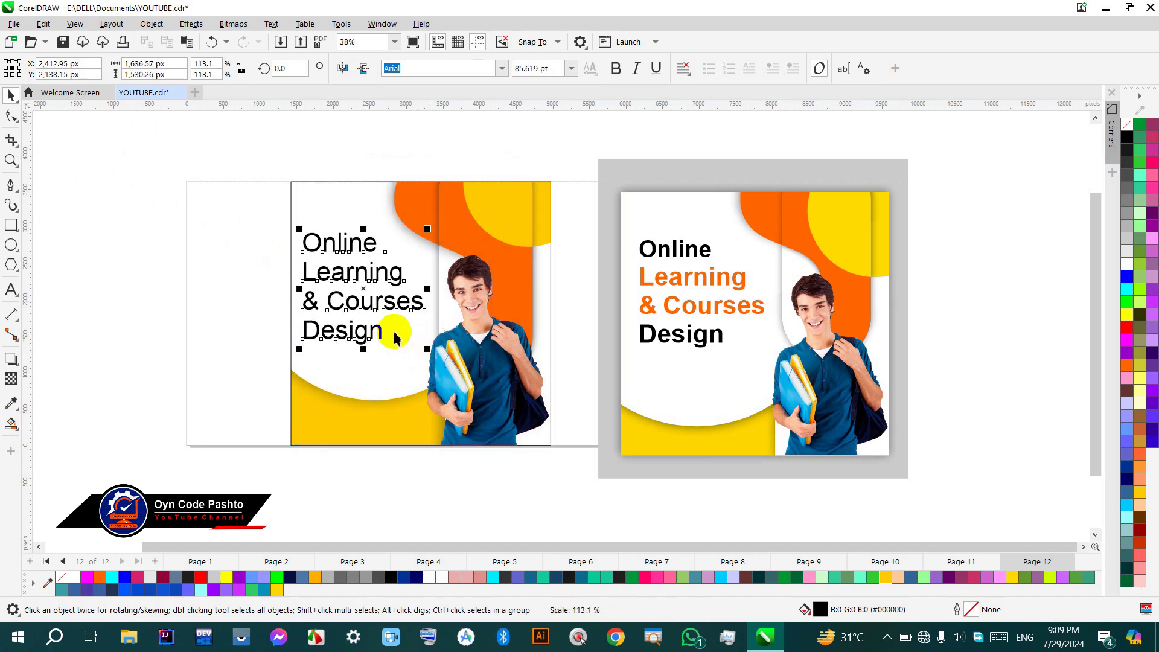
# Step: Colour the headline lines "Learning" and "& Courses" orange (#FF6600)
pyautogui.doubleClick(332, 301)
pyautogui.click(421, 309)
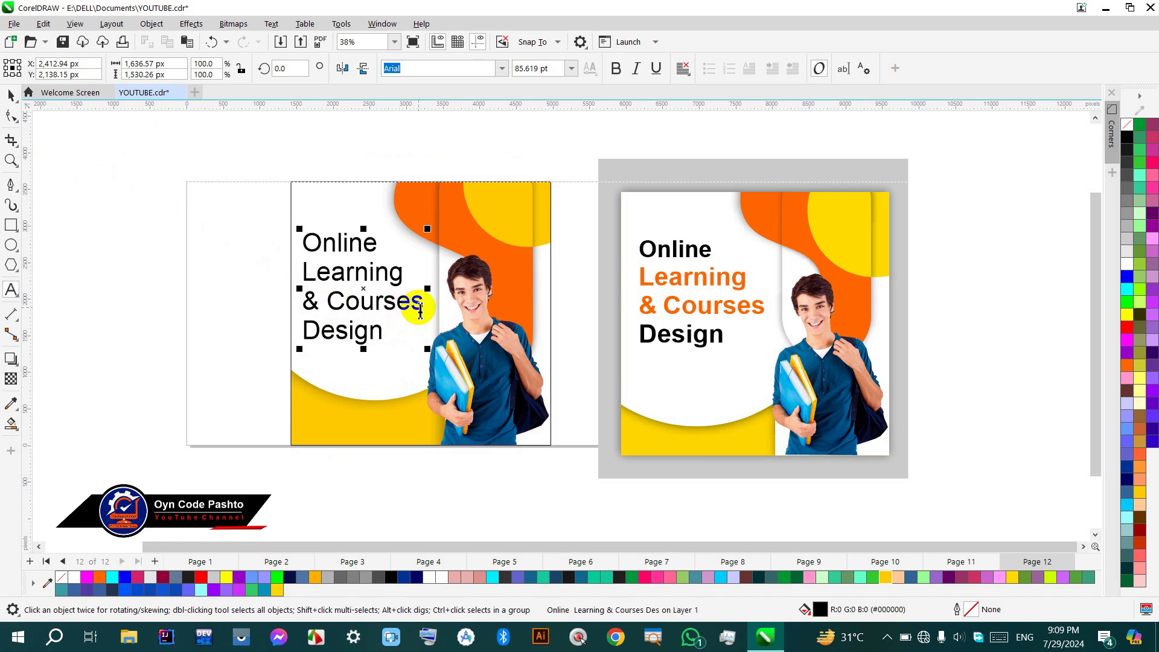
pyautogui.moveTo(375, 290); pyautogui.dragTo(304, 266)
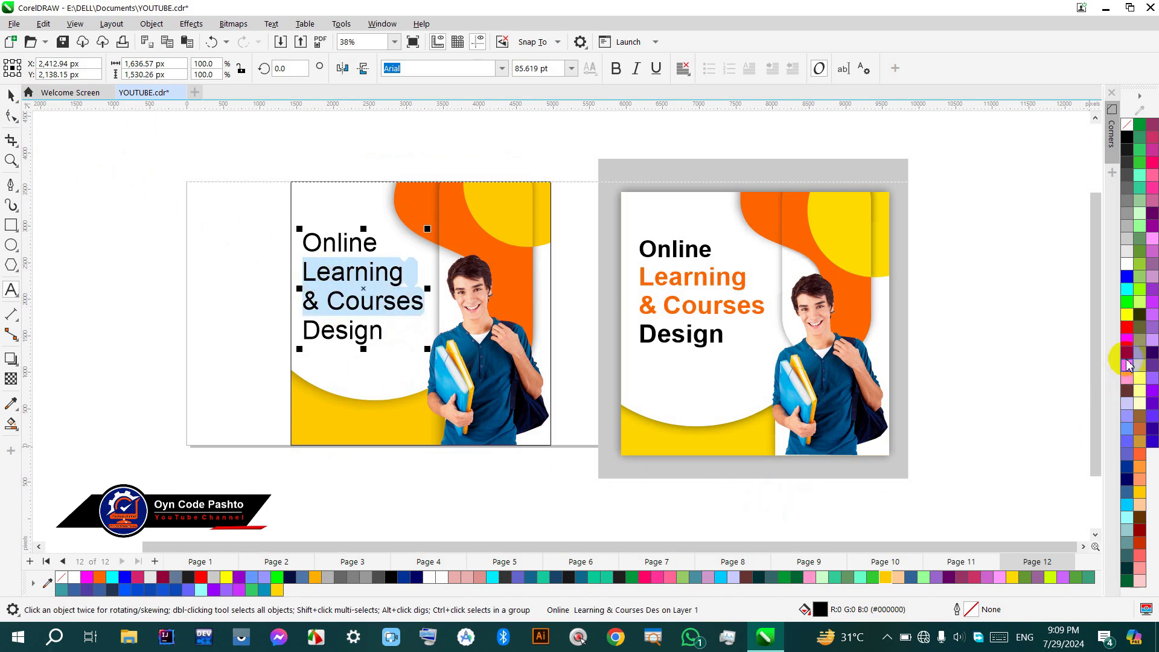
pyautogui.click(1127, 365)
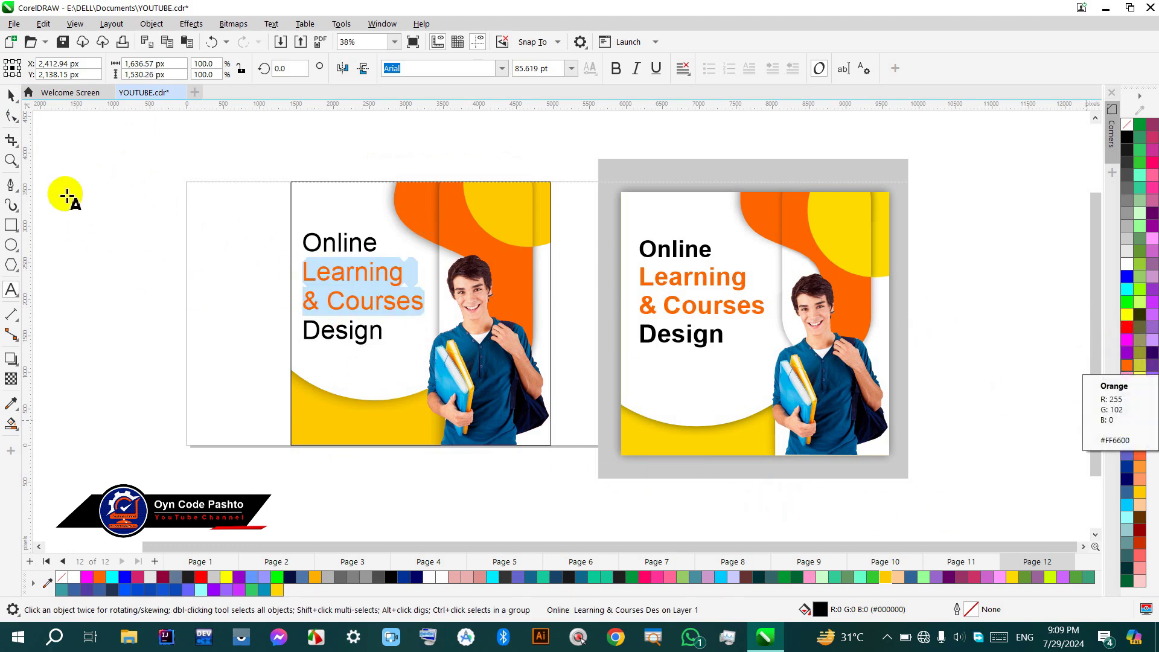
pyautogui.click(11, 94)
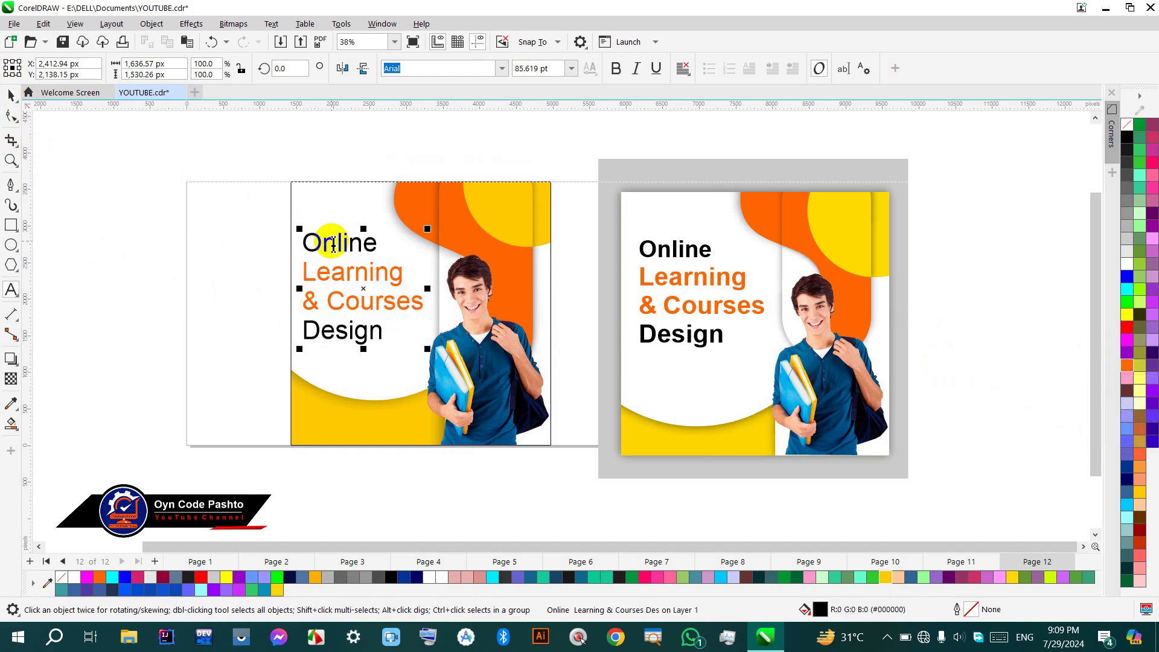
# Step: Make the headline words "Online" and "Design" bold and deselect the text
pyautogui.doubleClick(333, 244)
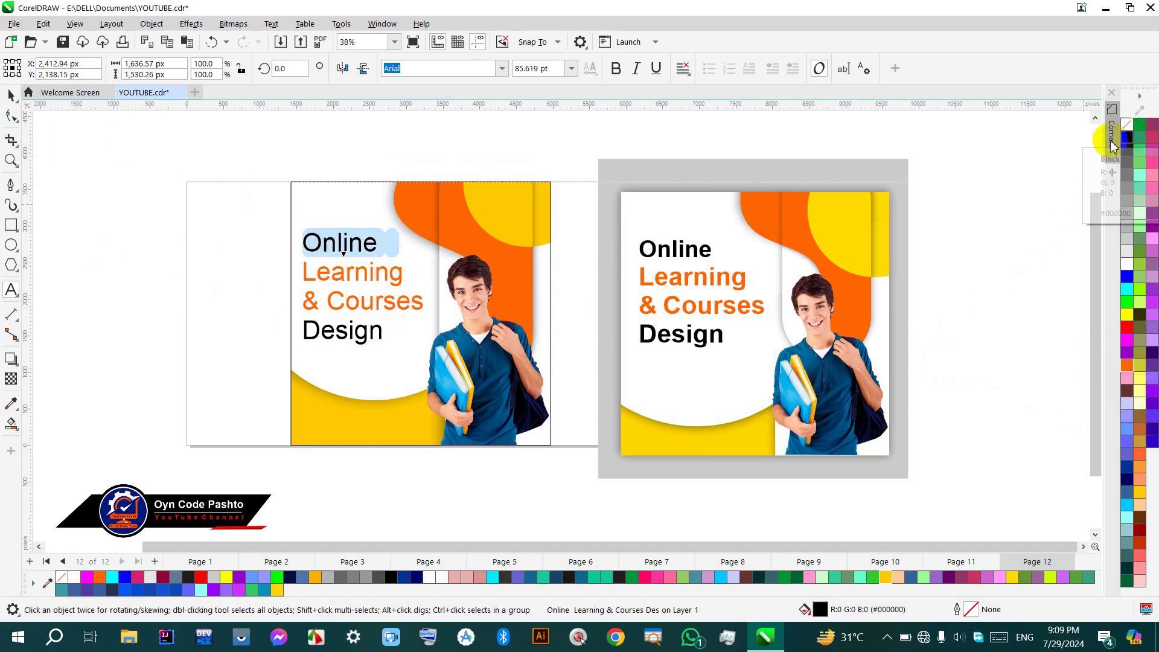
pyautogui.click(615, 68)
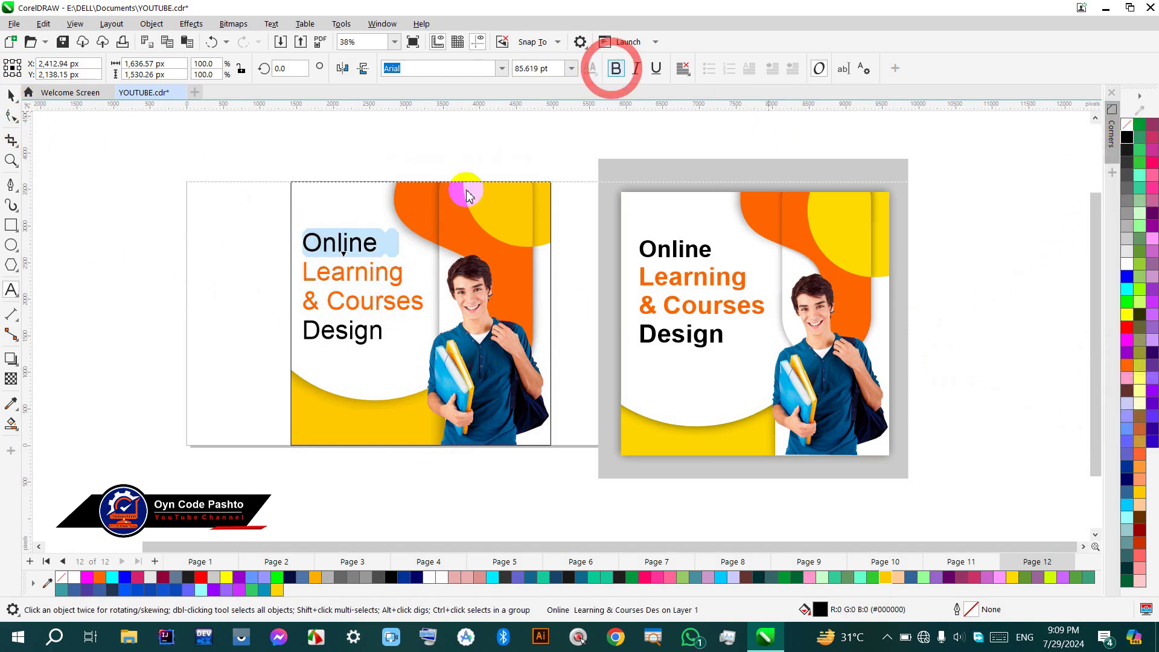
pyautogui.doubleClick(344, 337)
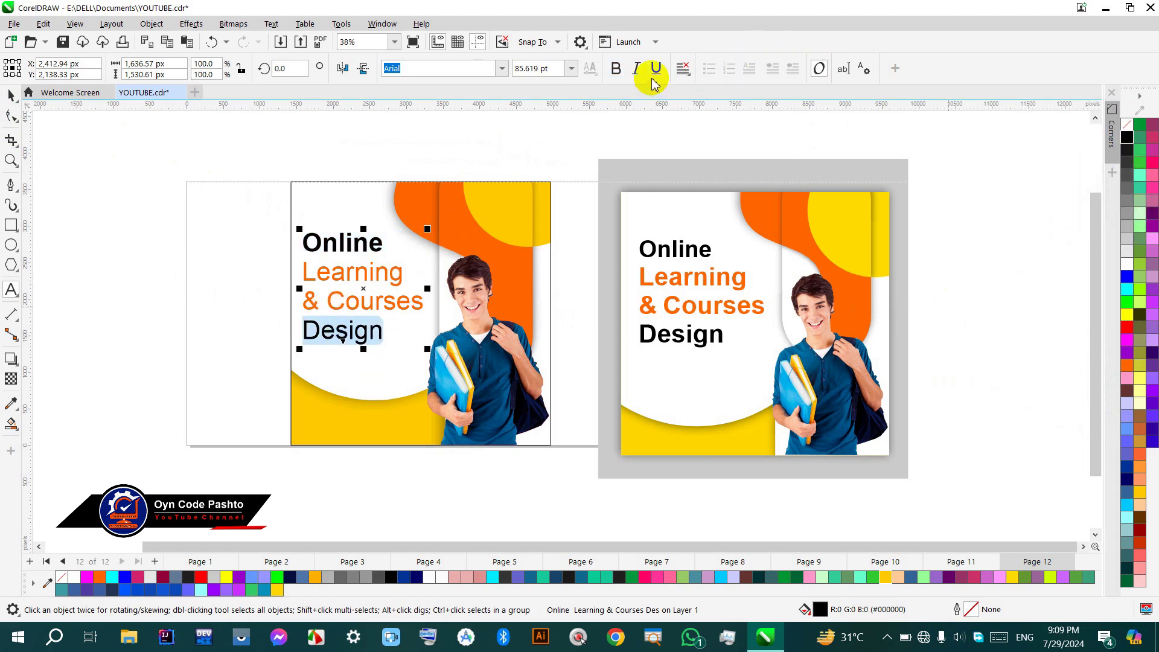
pyautogui.click(615, 69)
pyautogui.click(11, 95)
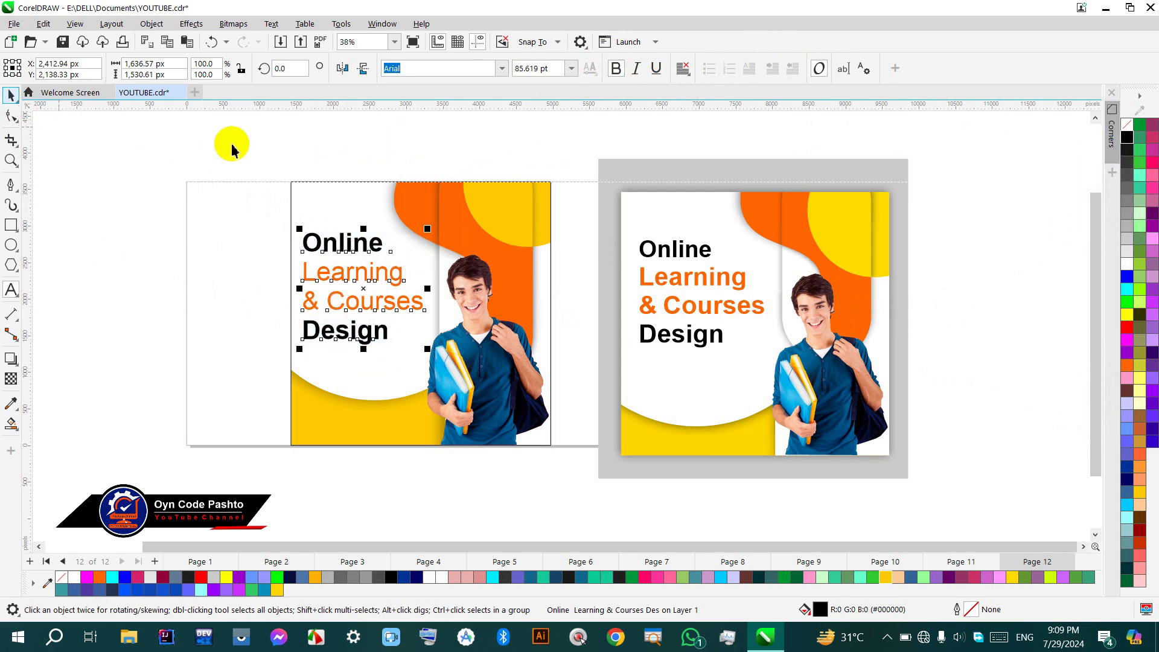
pyautogui.click(396, 217)
# Step: Change the outline colour of the post design's PowerClip rectangle to grey and deselect it
pyautogui.scroll(-3, 414, 279)
pyautogui.scroll(1, 616, 291)
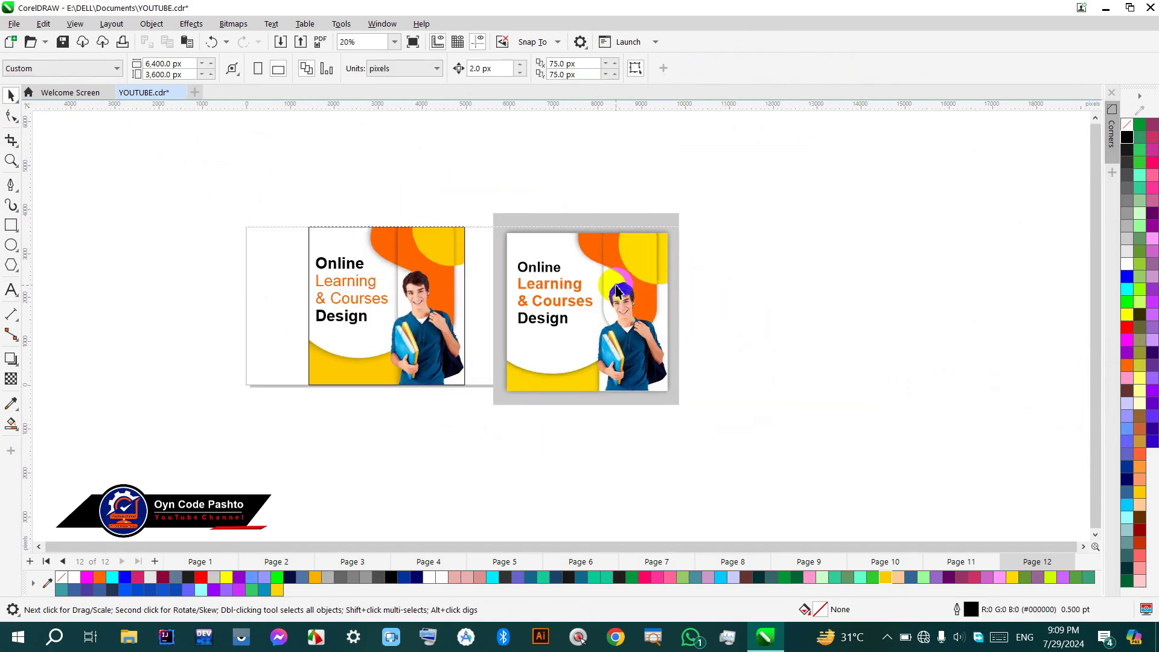
pyautogui.click(312, 229)
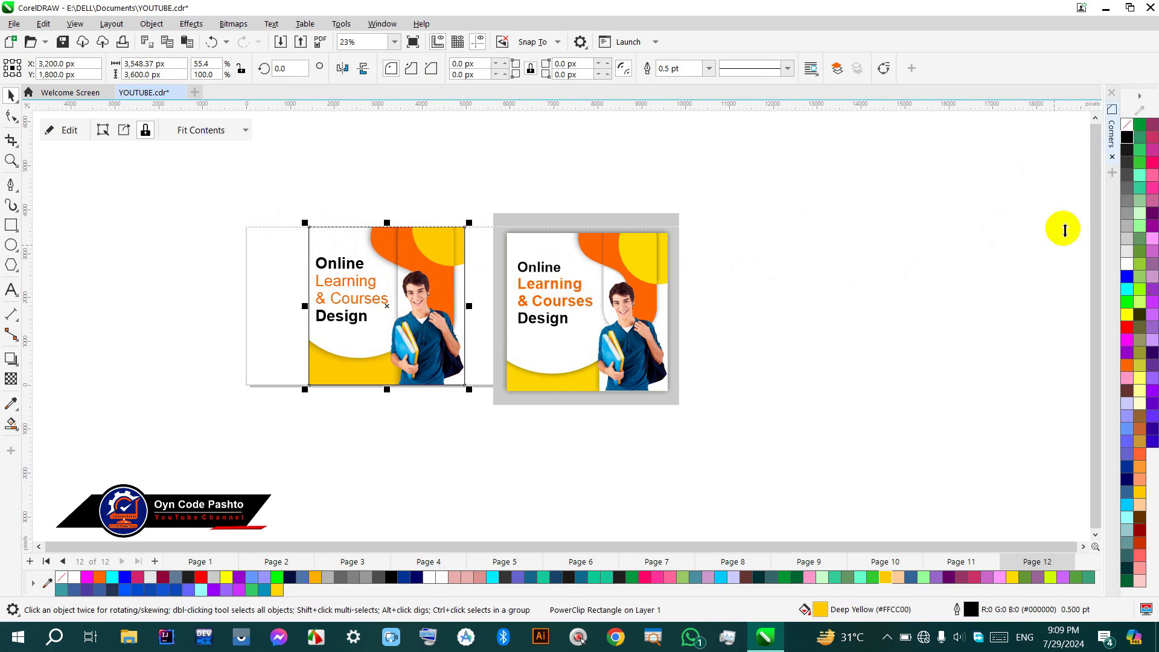
pyautogui.rightClick(1126, 212)
pyautogui.click(494, 454)
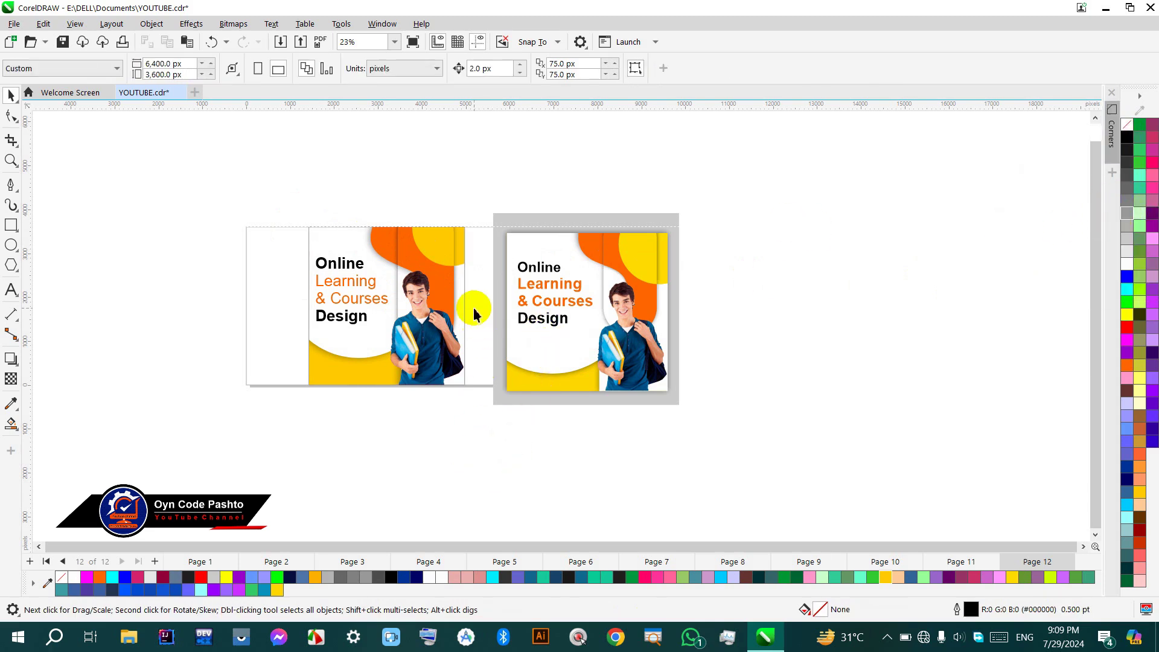
pyautogui.scroll(3, 473, 312)
pyautogui.press('z')
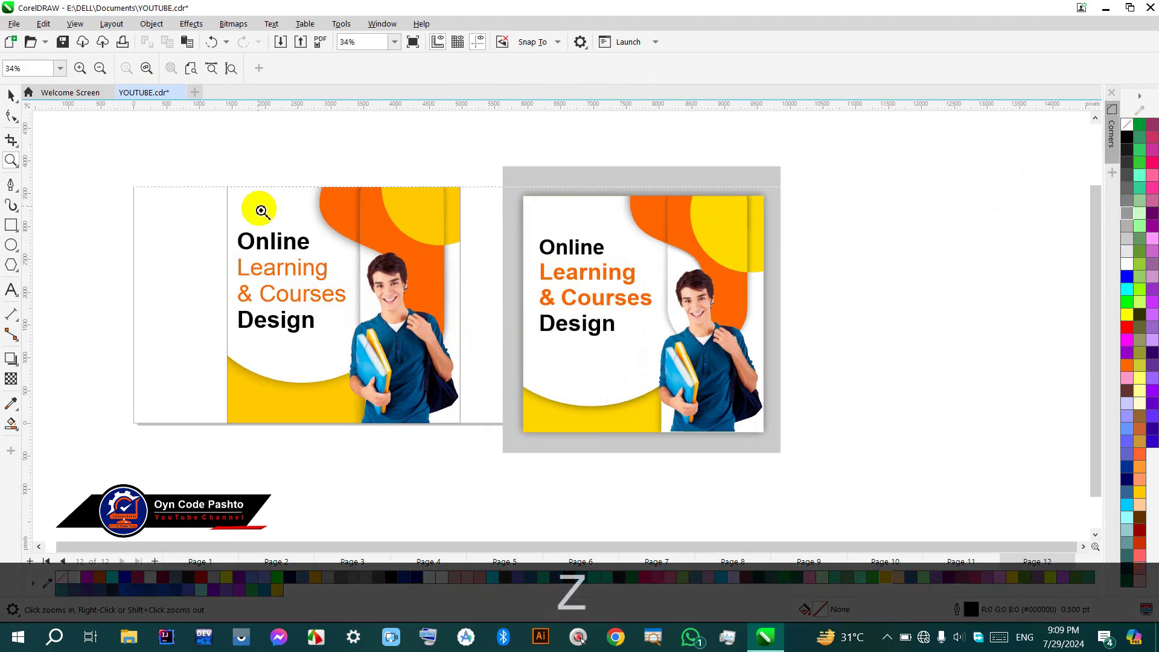
pyautogui.moveTo(816, 436); pyautogui.dragTo(795, 468)
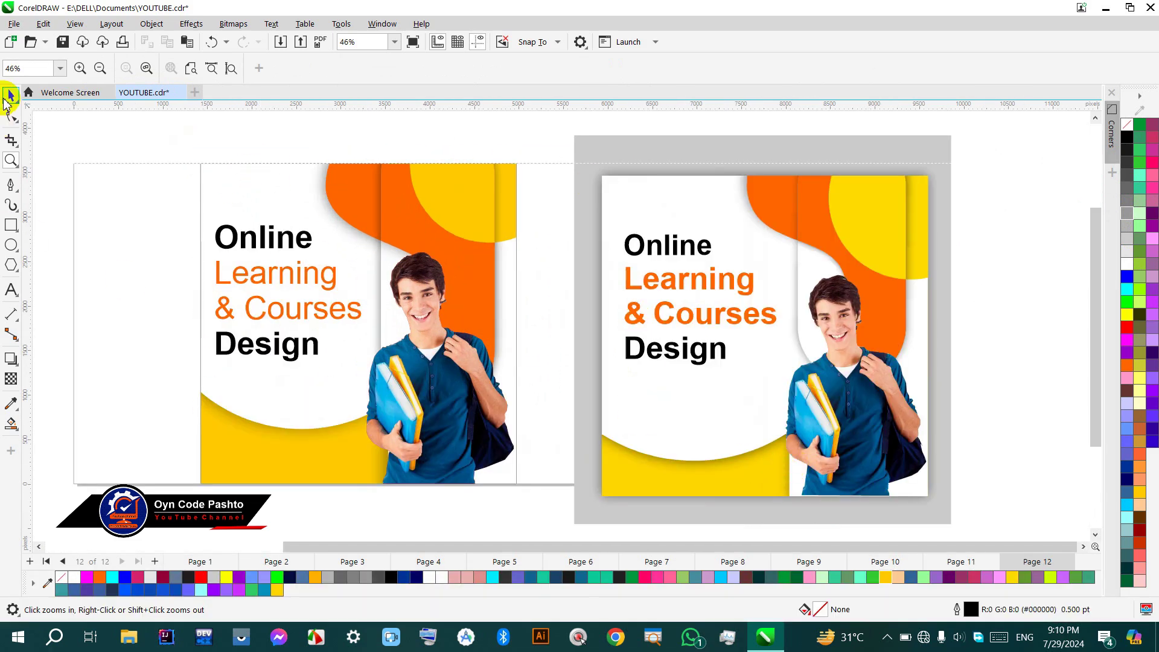
pyautogui.click(6, 98)
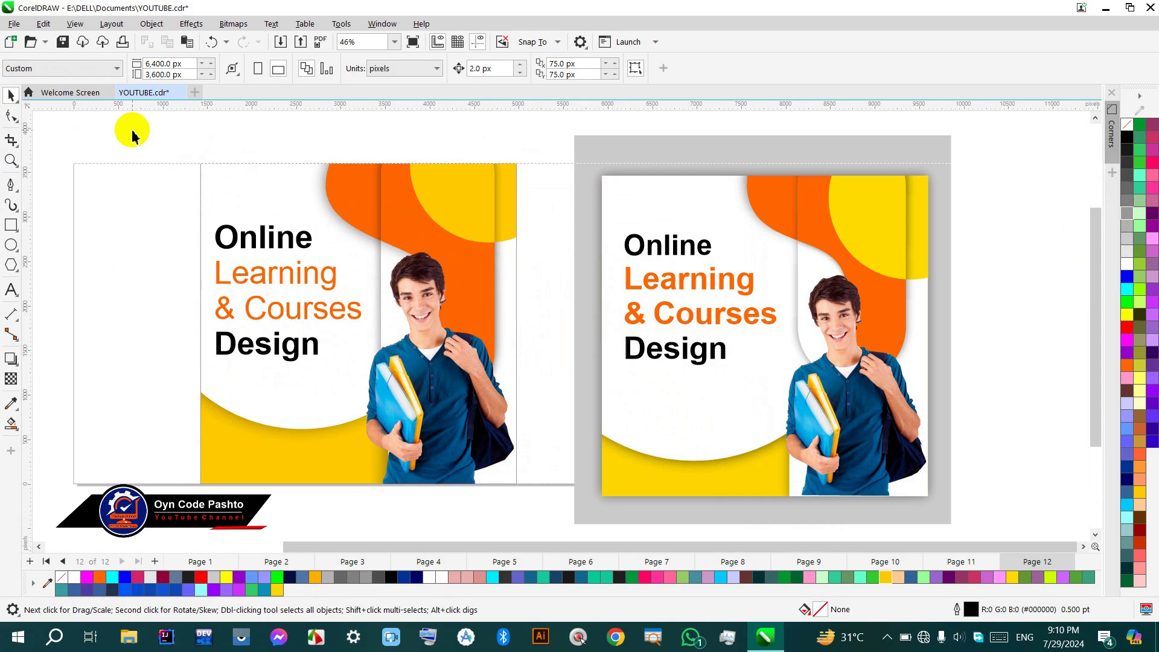